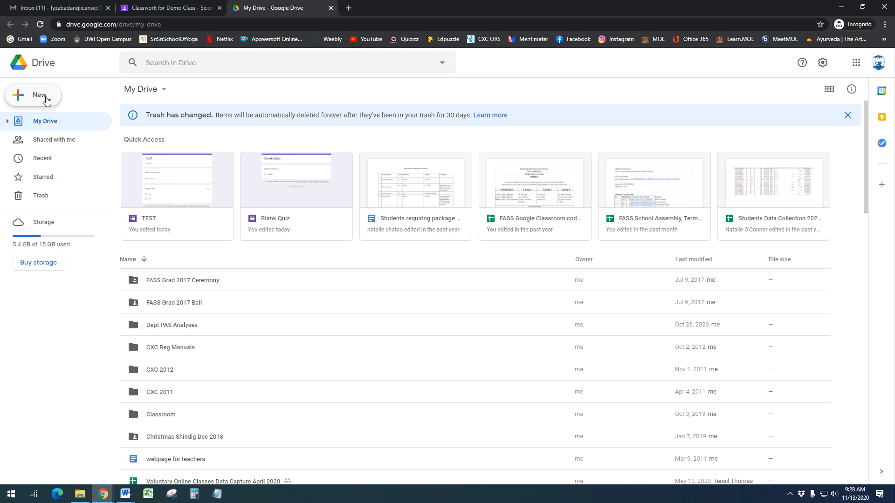
Create a new Drive folder named 'EOT 2020 Exams'
left_click(46, 100)
left_click(43, 97)
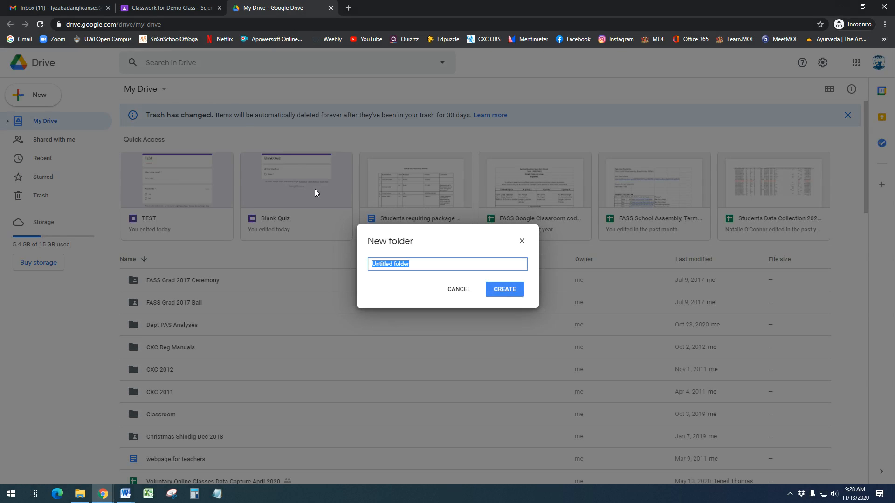
type("EOT 2020 Exams")
left_click(511, 292)
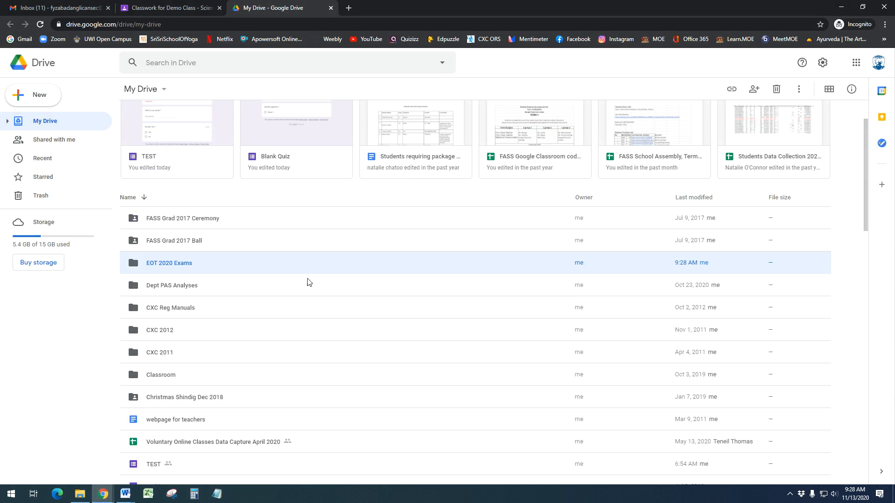
Inside the EOT 2020 Exams folder, start a new blank Google Form
double_click(180, 264)
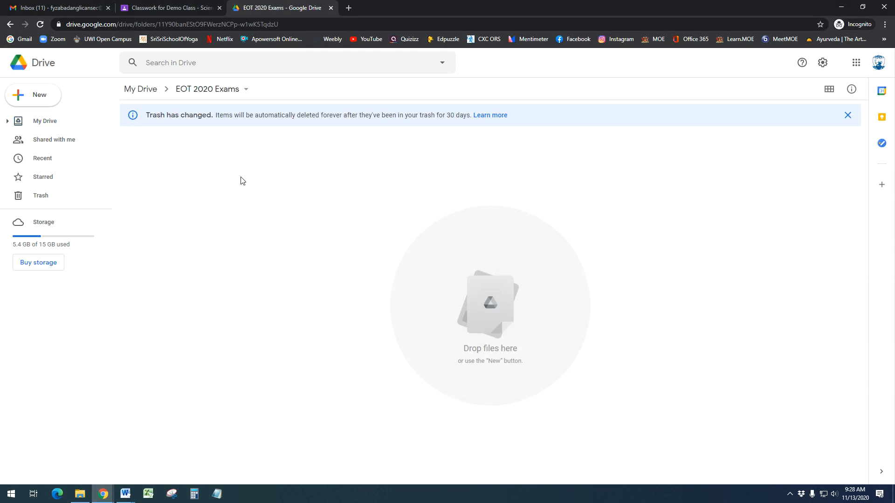
left_click(47, 98)
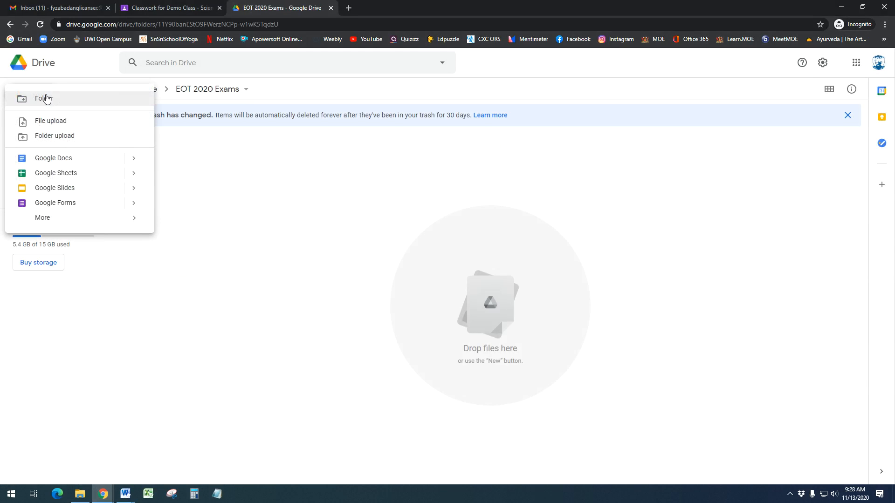
left_click(134, 204)
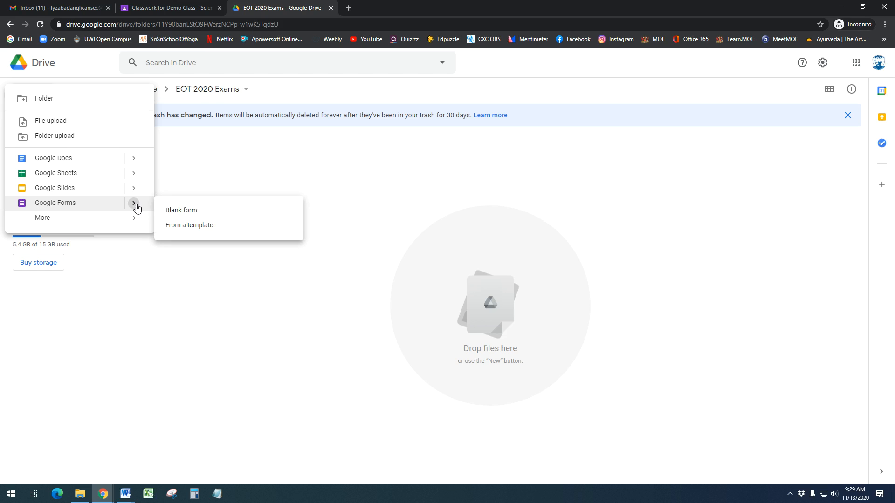
left_click(183, 211)
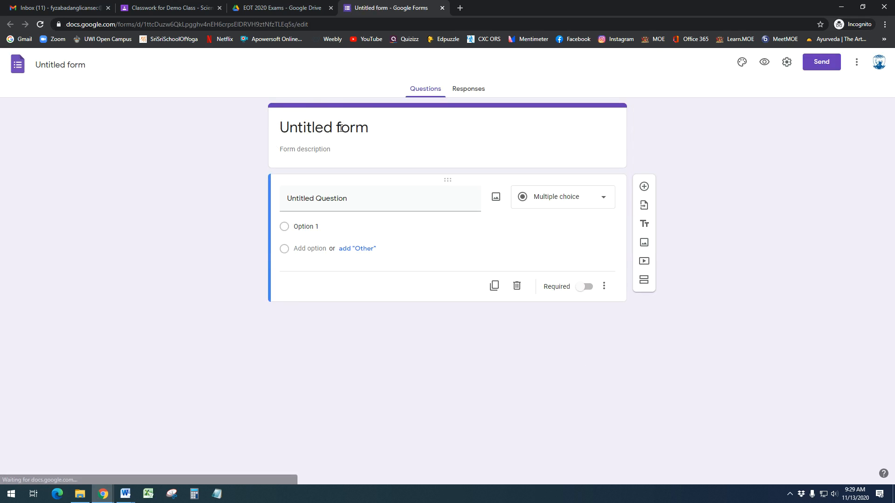
Title the form 'End Of Term 2020 - Subject' with the description 'Instructions'
left_click(341, 128)
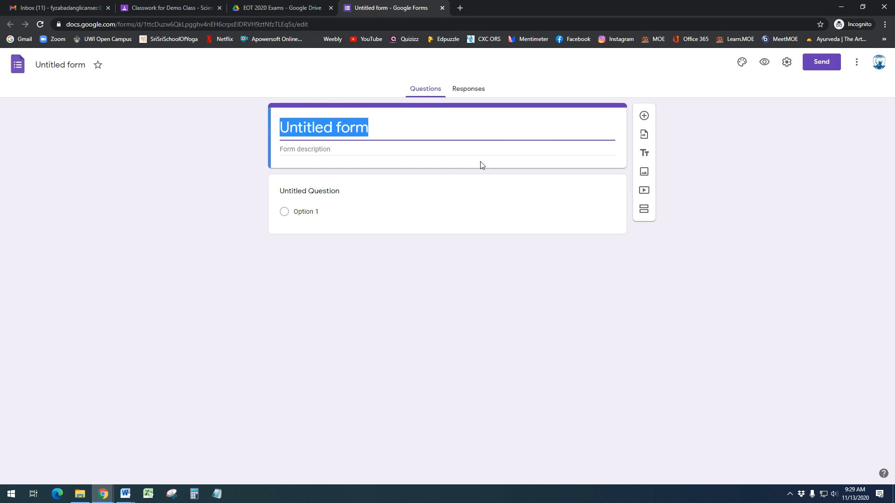
type("End Of Term 2020")
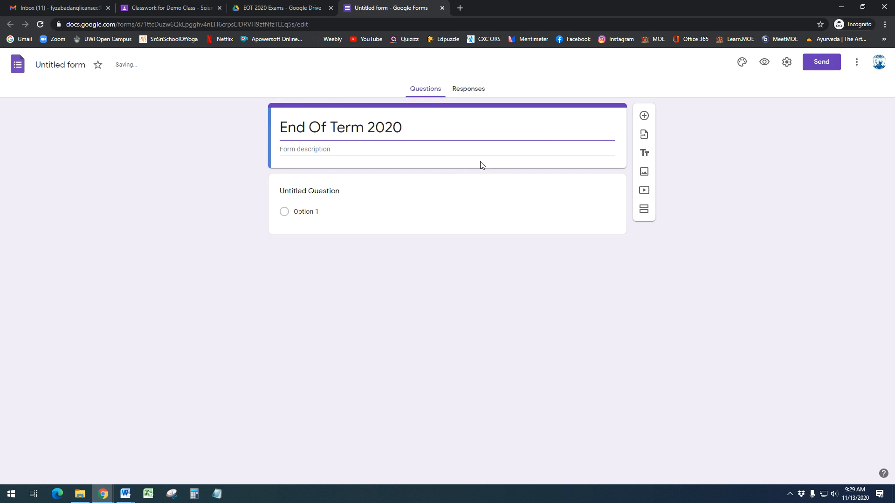
type(" - Subject")
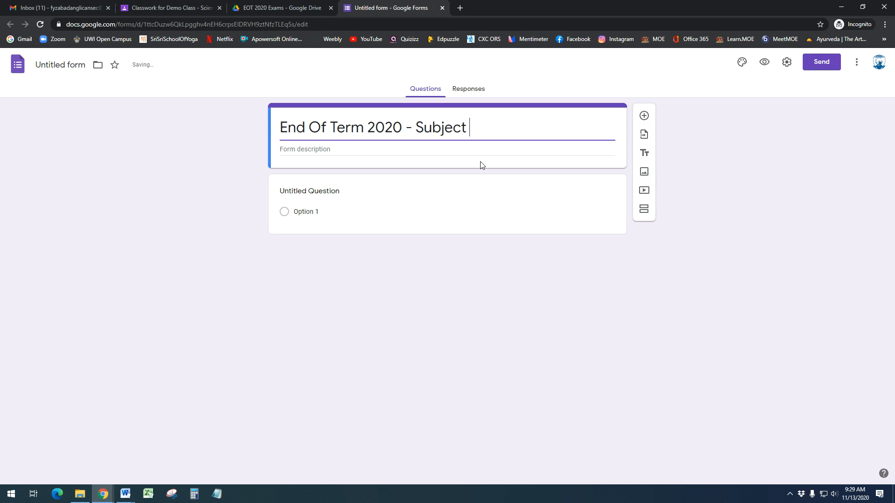
left_click(467, 154)
type("Instructions")
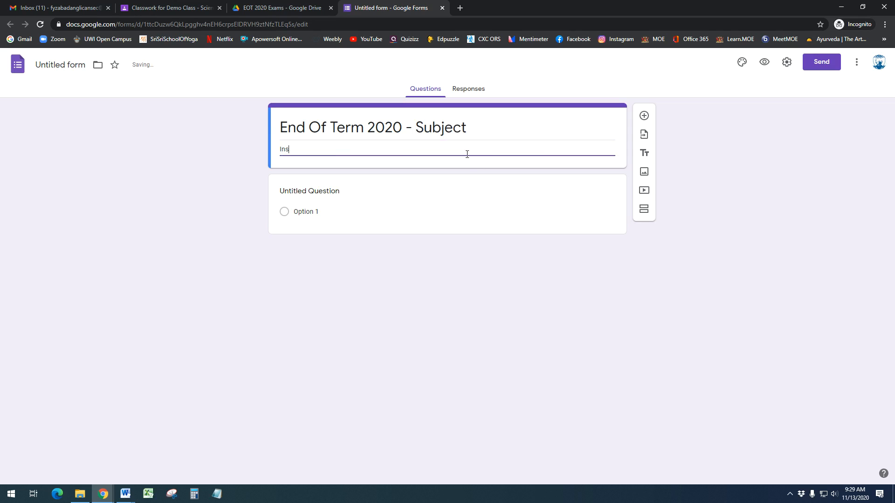
left_click(304, 186)
left_click(600, 197)
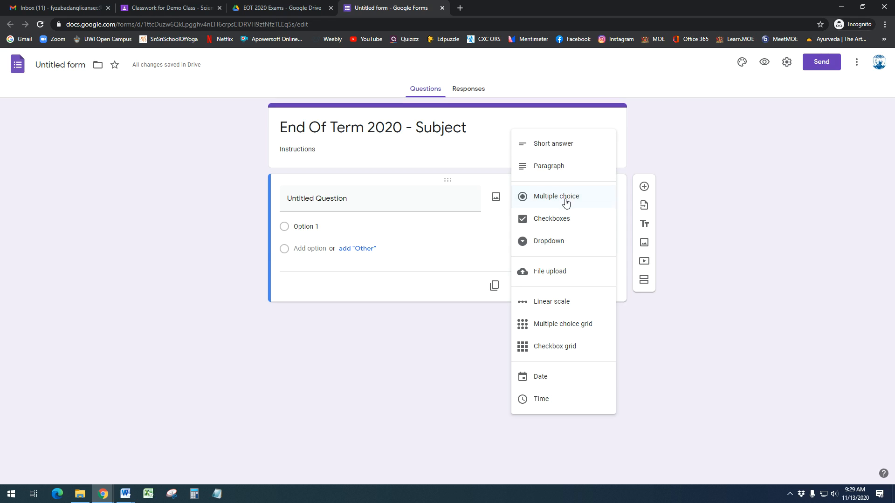
Make the first question 'What is your name?' a required short-answer question
left_click(371, 201)
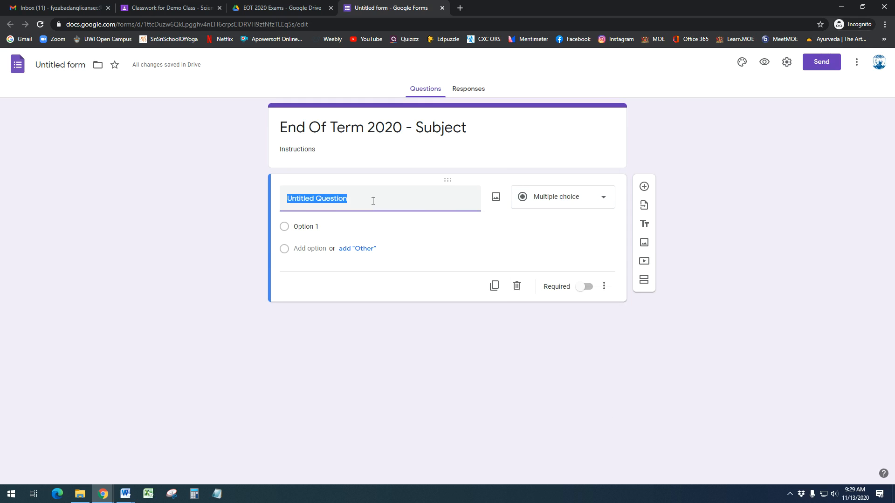
type("What is ")
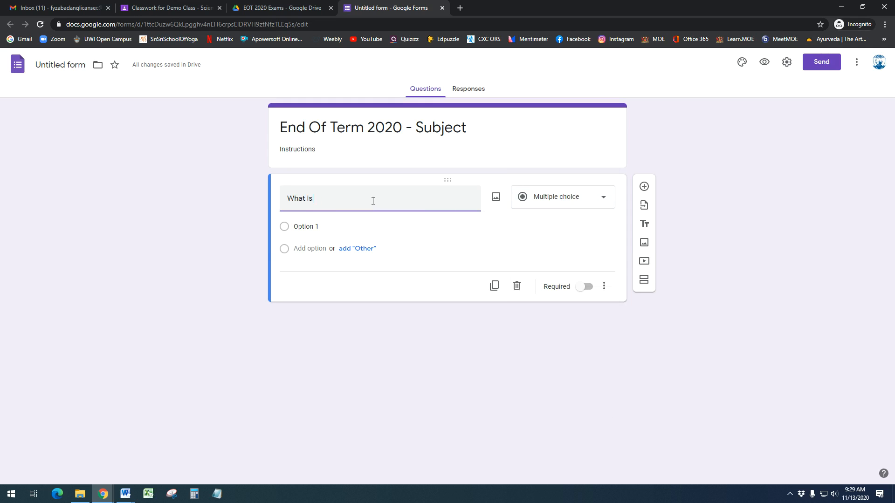
type("your name?")
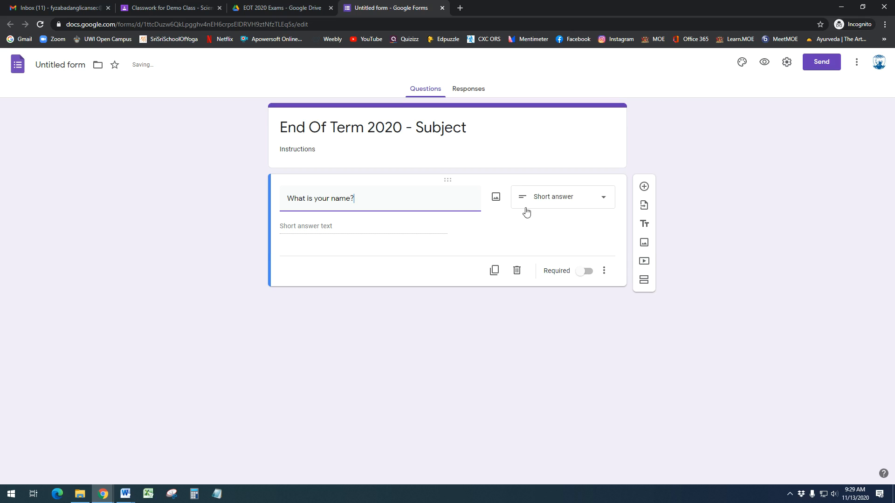
left_click(587, 201)
left_click(583, 202)
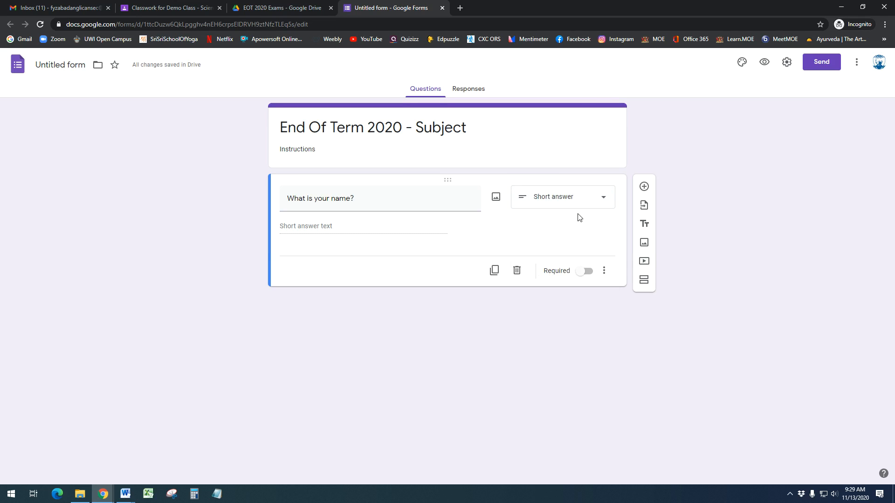
left_click(584, 274)
Add a required dropdown question 'What form are you in?'
left_click(645, 187)
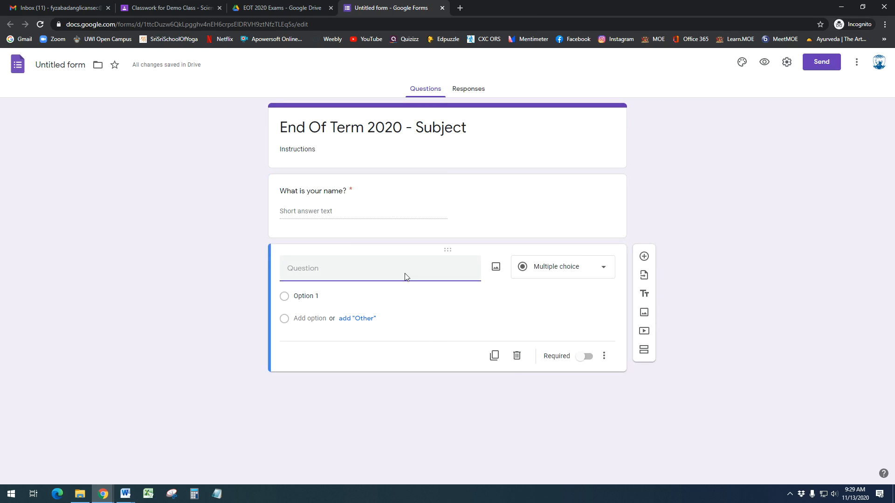
type("What form are you in?")
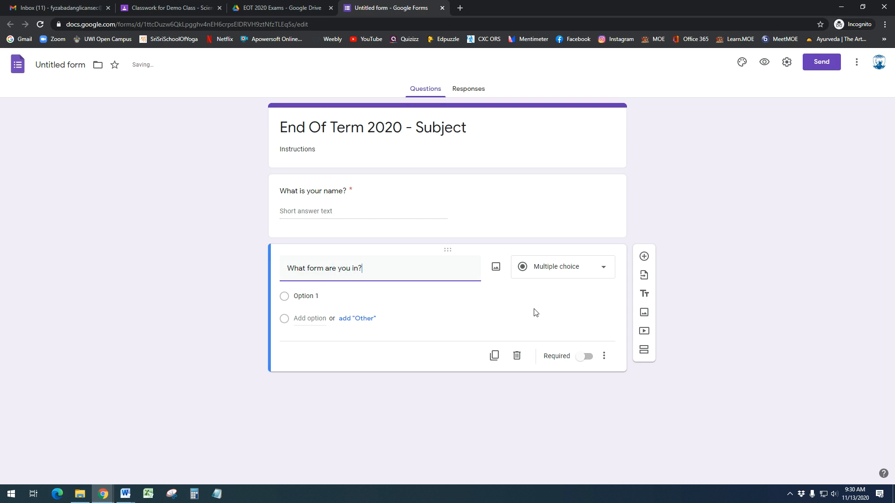
left_click(584, 360)
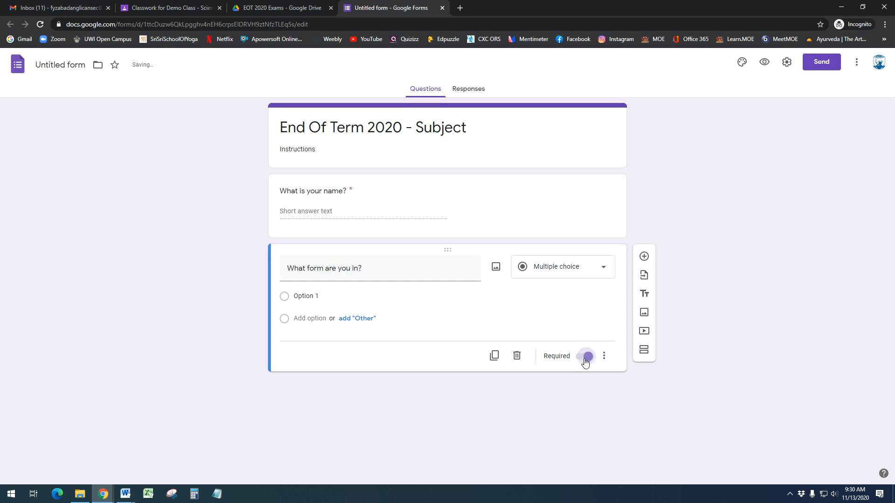
left_click(564, 274)
left_click(560, 204)
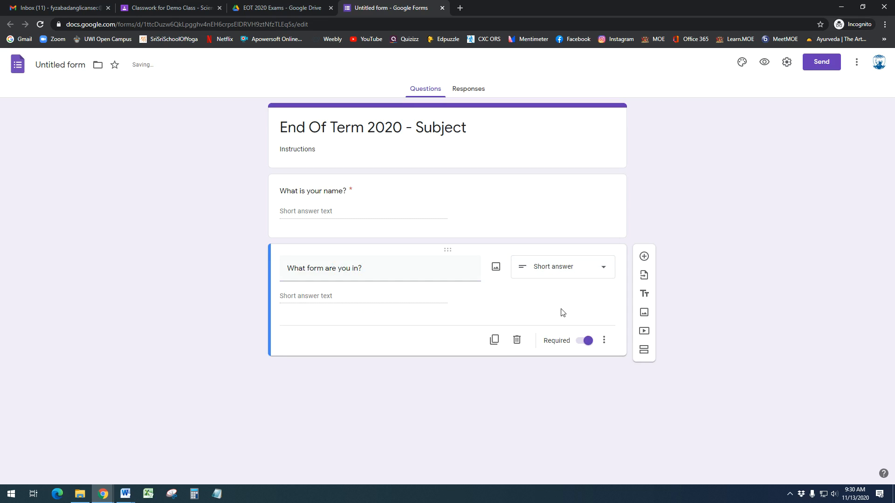
left_click(566, 274)
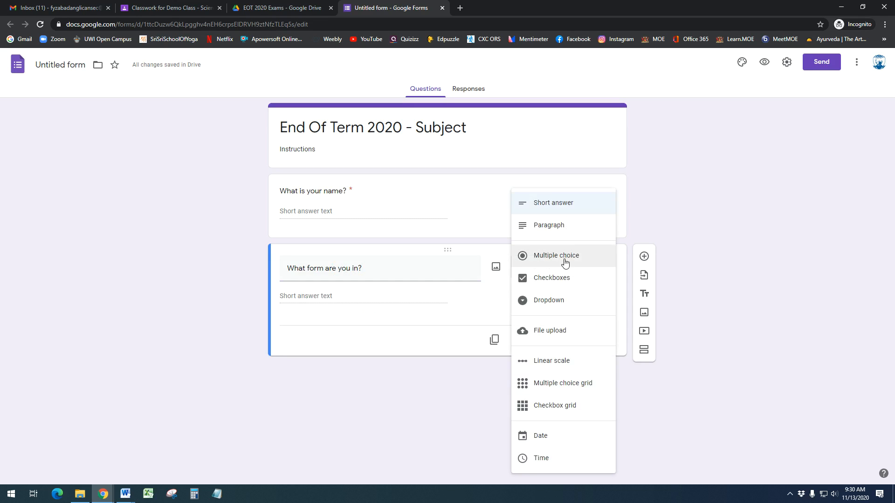
left_click(553, 305)
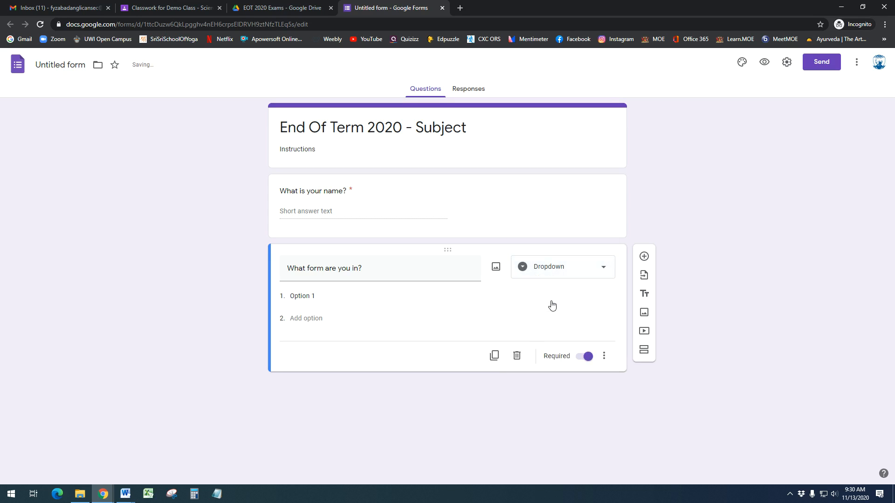
Fill in the dropdown choices 1-1, 1-2 and 1-3
left_click(321, 302)
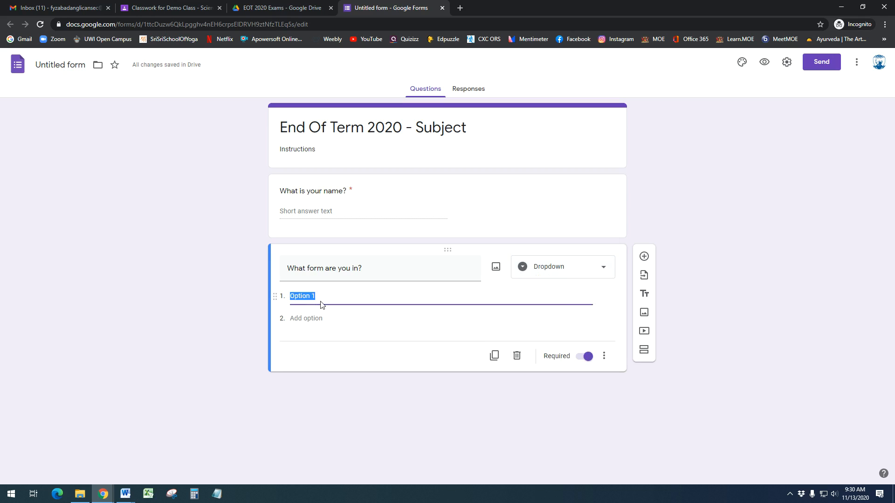
type("1-2")
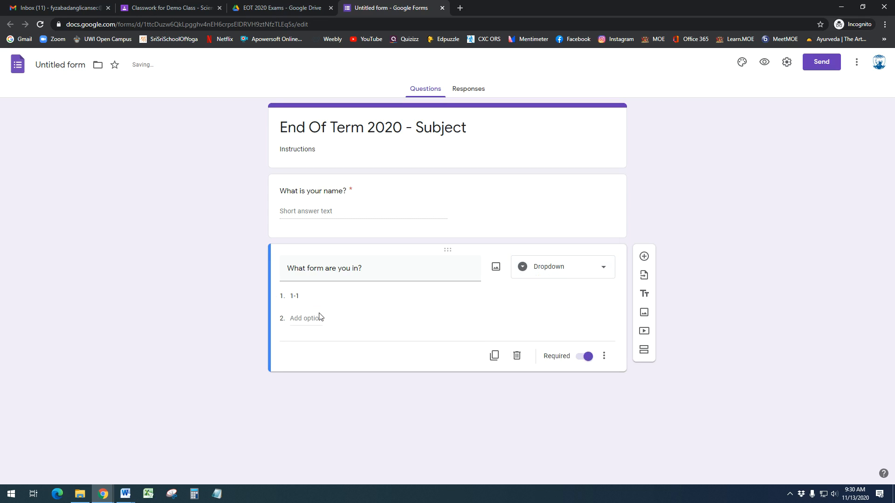
left_click(319, 318)
type("1-2")
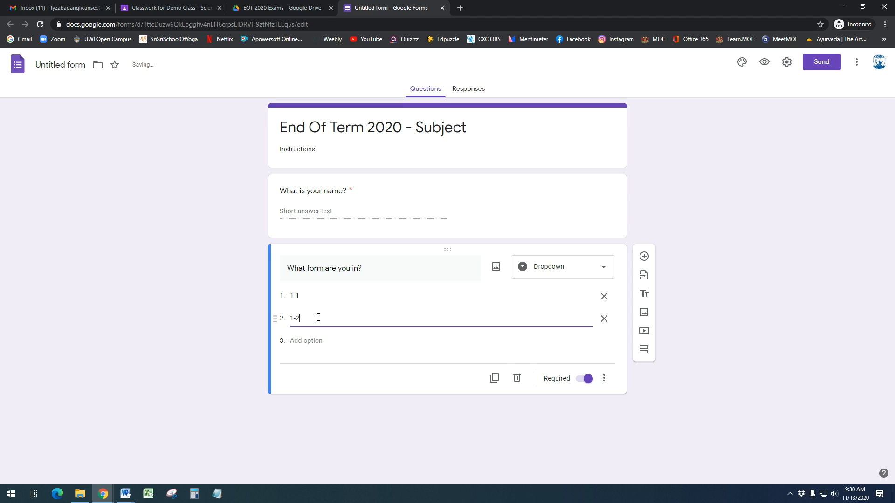
left_click(311, 340)
type("1-3")
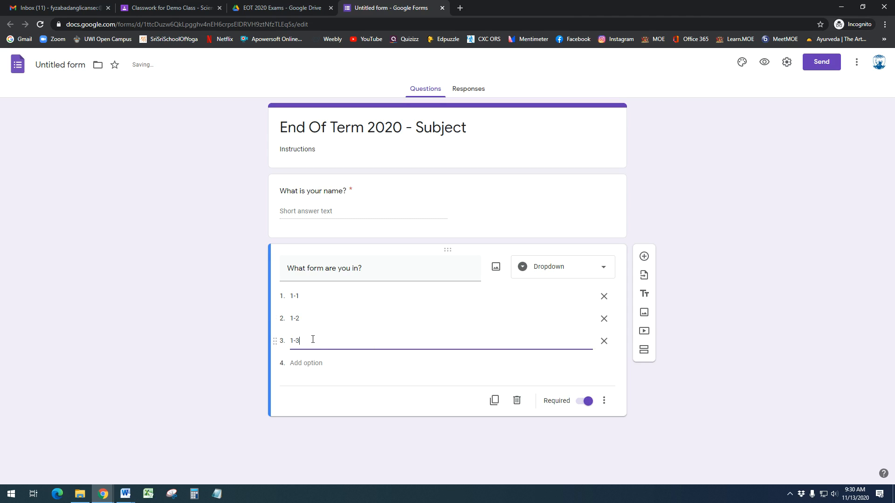
left_click(712, 307)
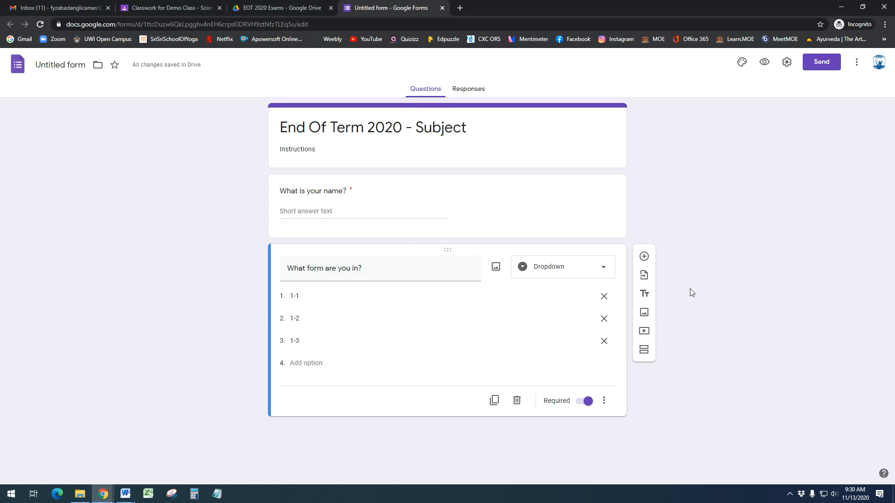
Add a required multiple-choice question 'Select YES' with options Yes and No
left_click(646, 258)
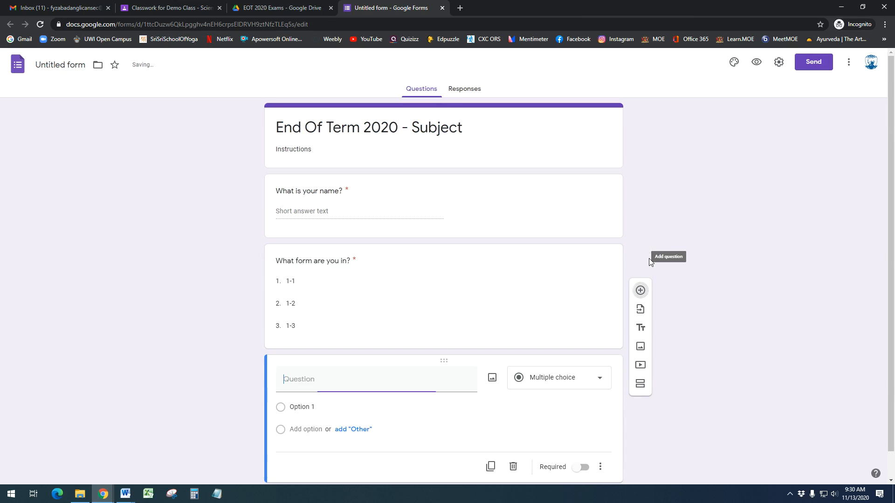
scroll(410, 371, "down", 1)
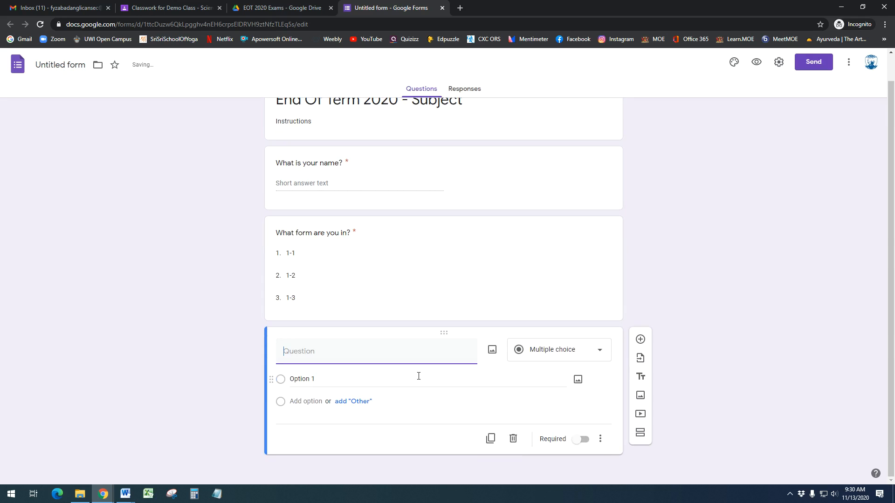
type("Select YES")
left_click(382, 383)
type("Yes")
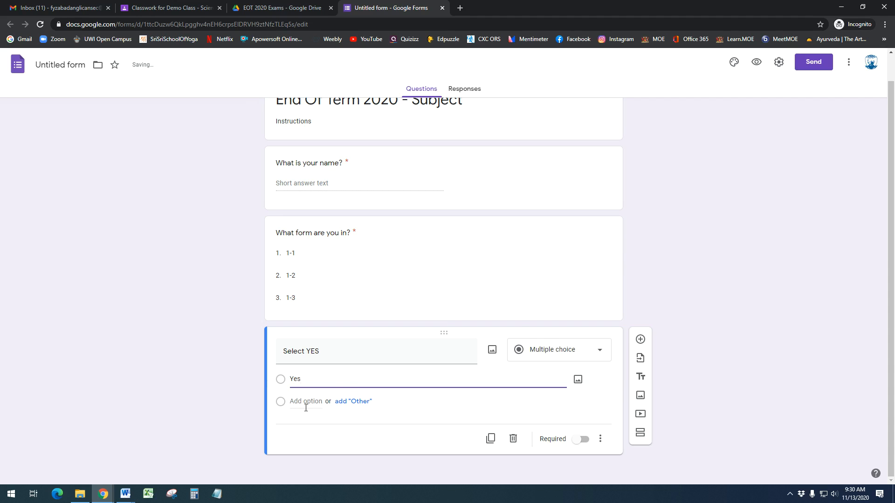
left_click(306, 408)
type("No")
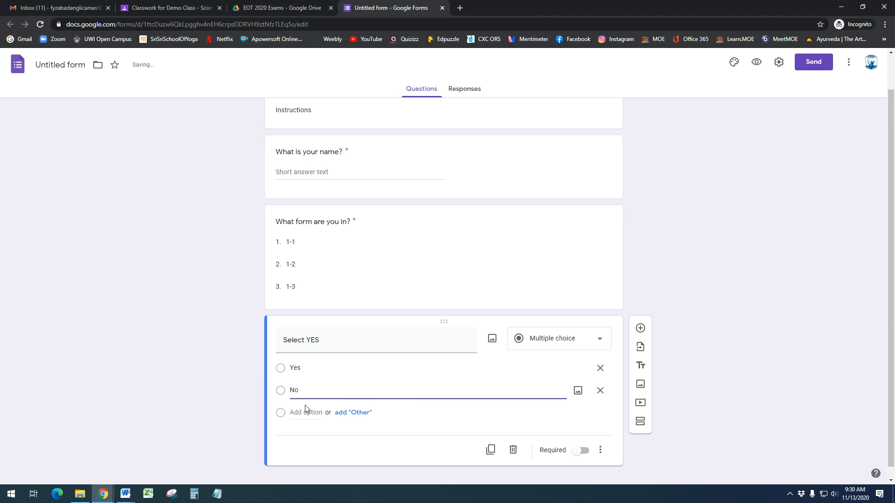
left_click(581, 450)
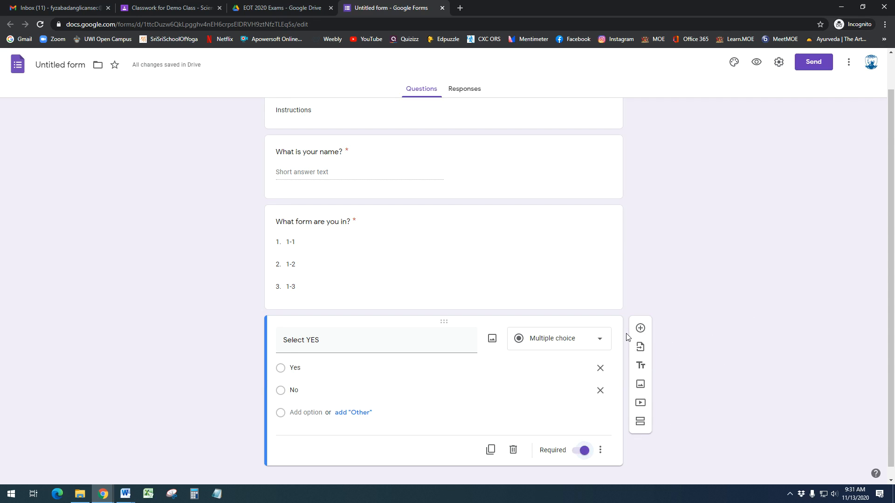
left_click(640, 328)
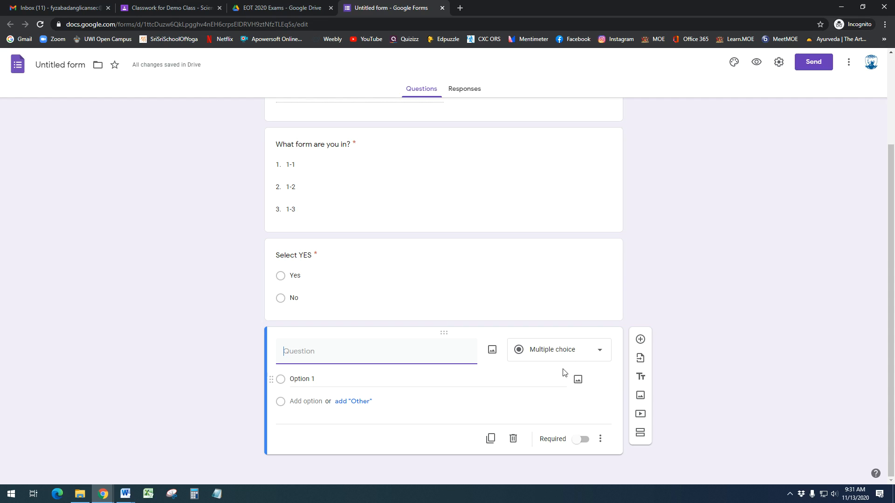
Make the new question a required checkbox question titled 'Select 1st and 2nd options'
left_click(581, 440)
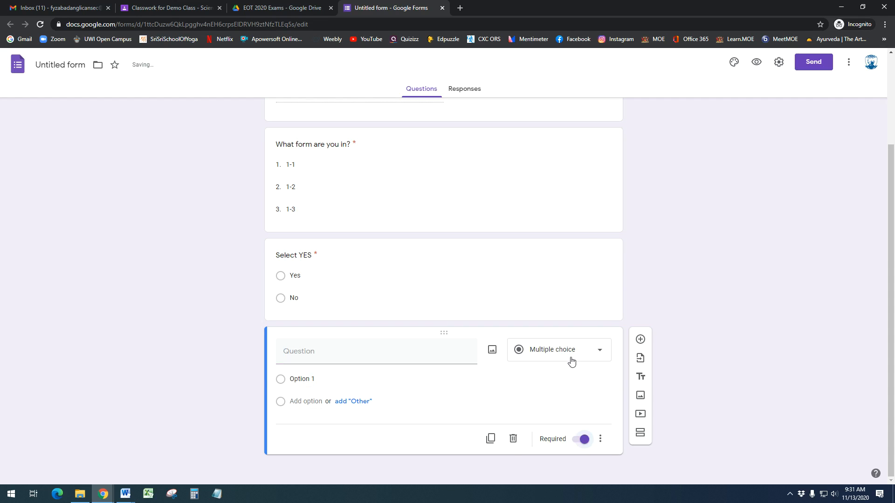
left_click(571, 360)
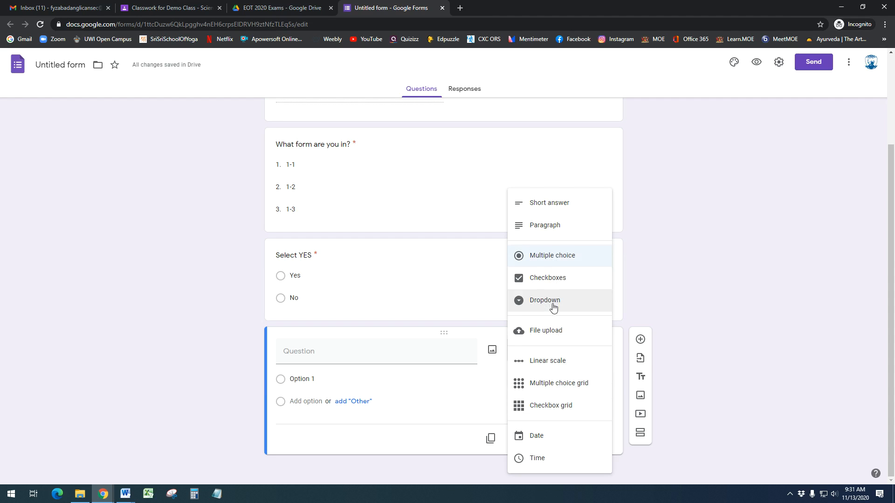
left_click(543, 279)
left_click(373, 354)
type("Select")
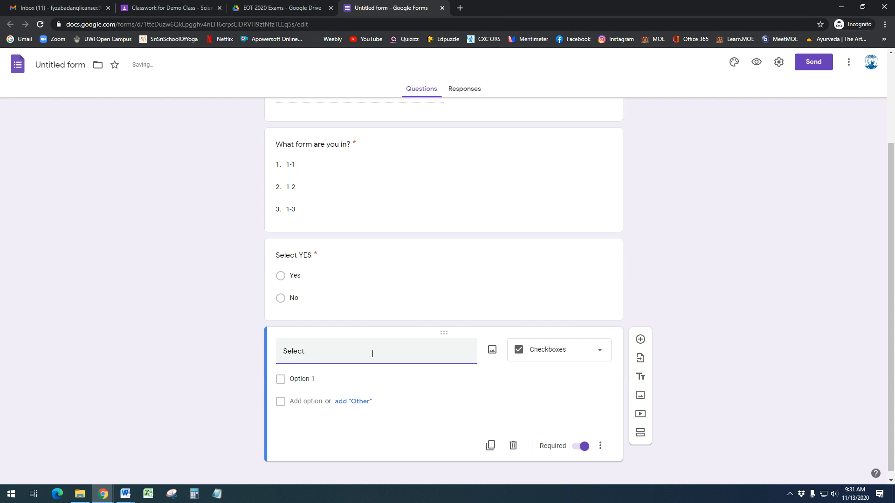
type(" 1st and 2nd options")
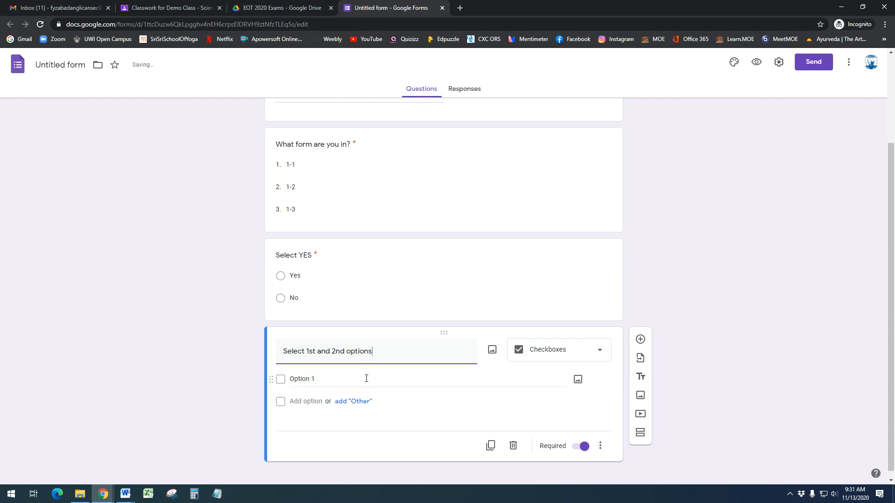
Give the checkbox question the options 1, 2, 3 and 4
left_click(341, 380)
type("1st")
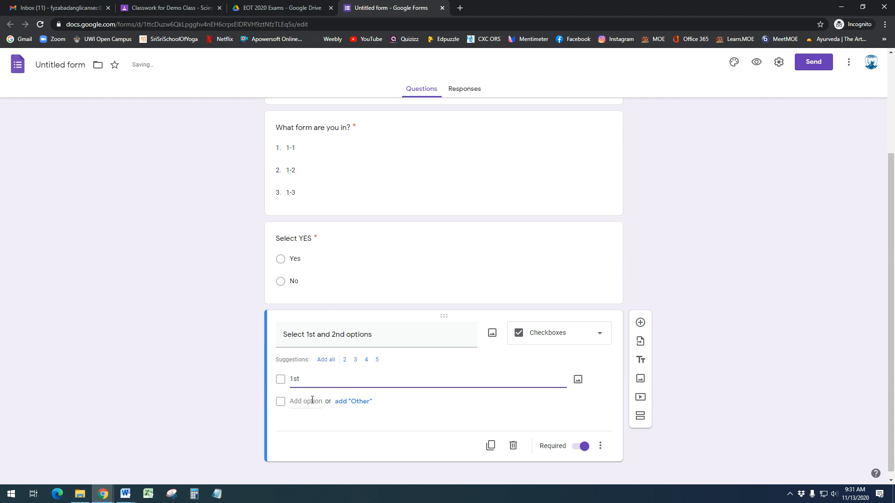
key("Return")
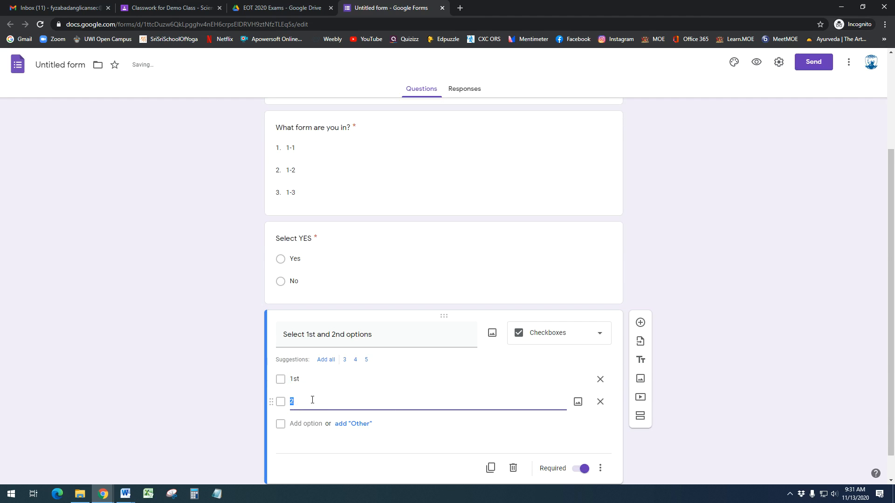
double_click(294, 379)
type("1")
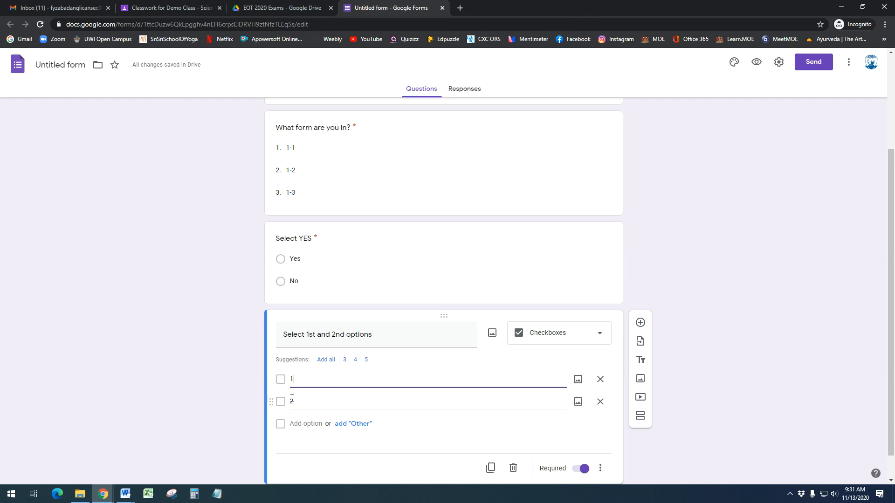
left_click(294, 424)
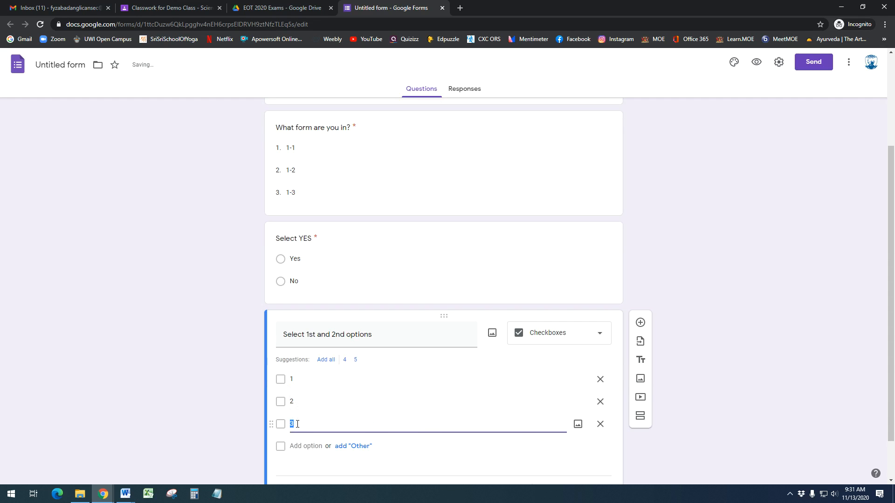
left_click(299, 447)
left_click(740, 352)
scroll(740, 351, "down", 2)
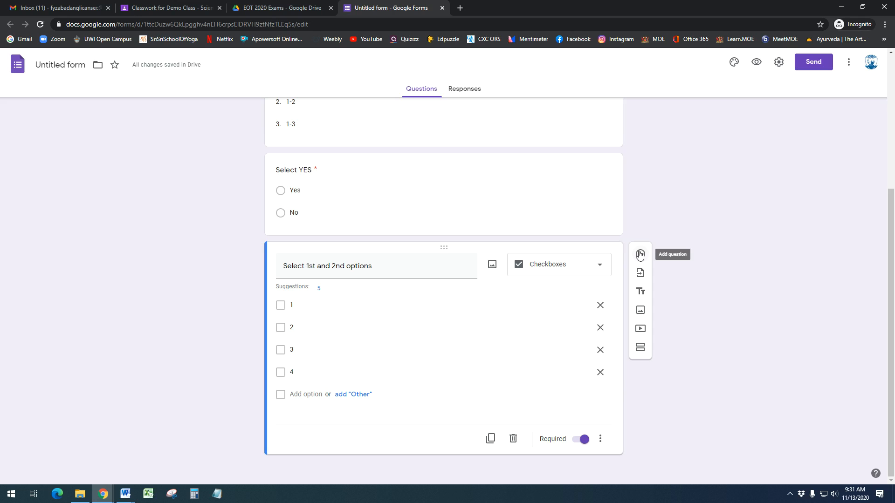
left_click(640, 254)
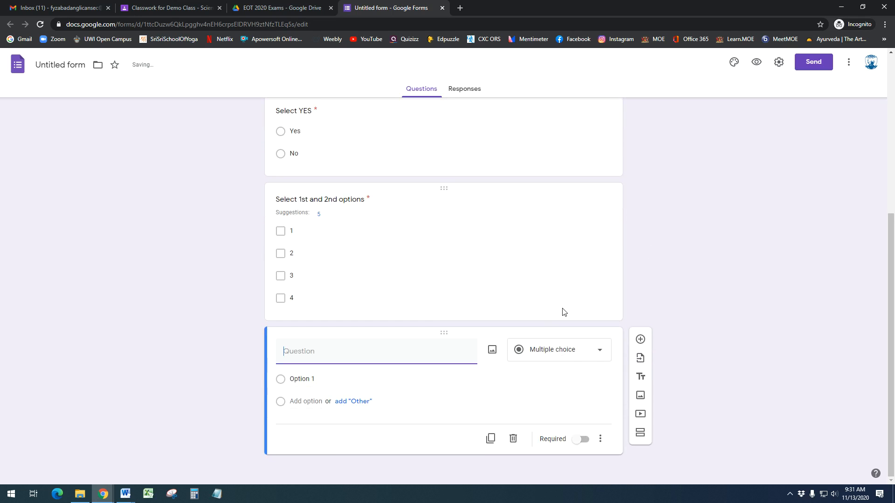
Make the new question a dropdown titled 'Select the 3rd option'
scroll(561, 309, "up", 6)
scroll(410, 343, "down", 6)
left_click(572, 361)
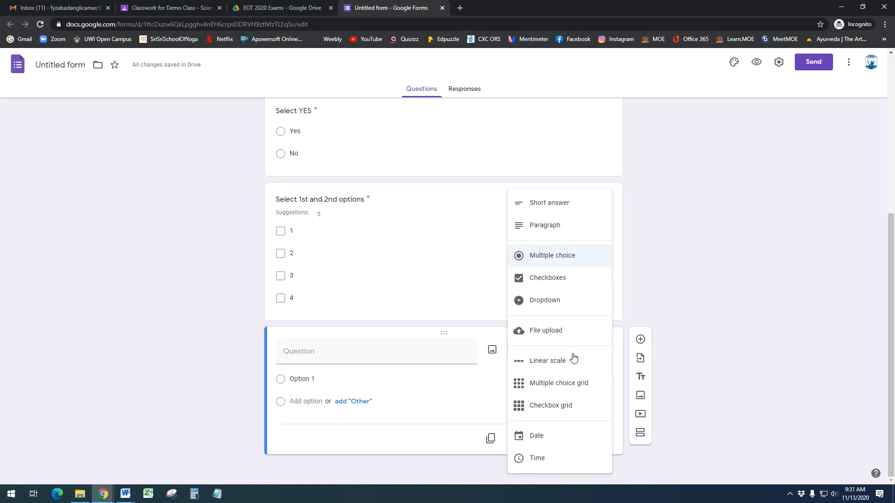
left_click(557, 307)
type("Select the 3")
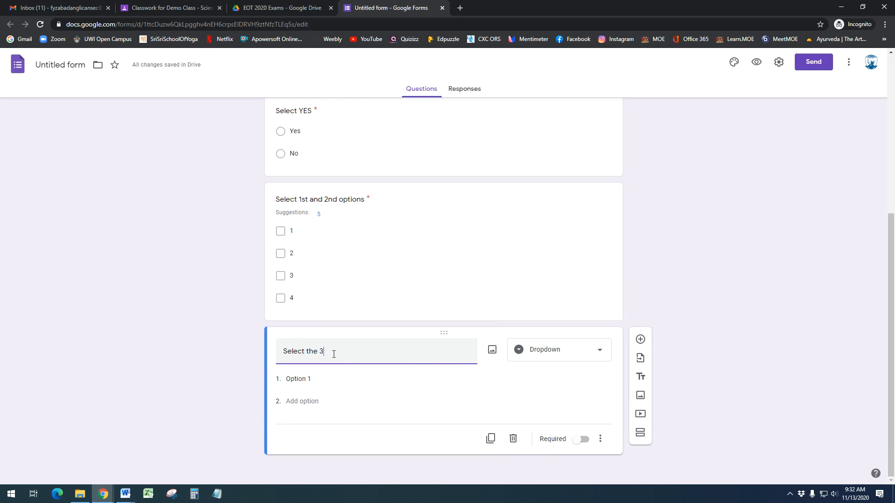
type("rd option")
Give the dropdown the choices 1, 2 and 3 and mark it required
left_click(305, 382)
type("1")
left_click(320, 404)
type("2")
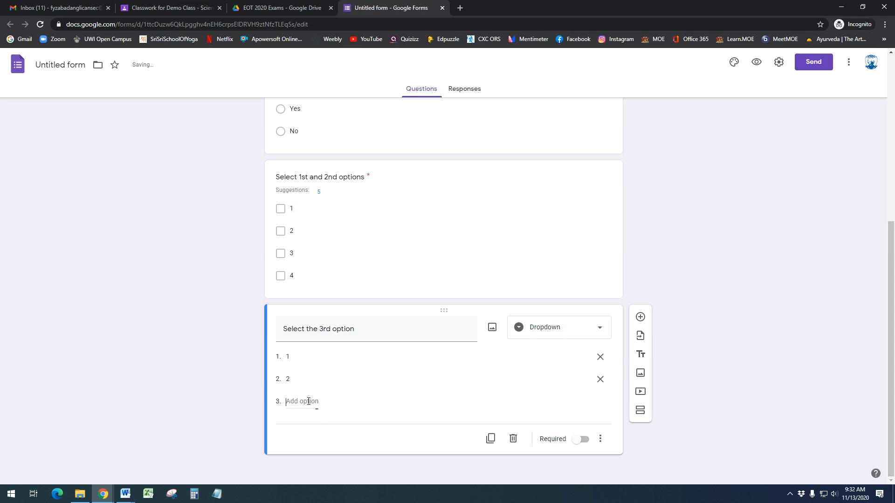
left_click(320, 403)
type("3")
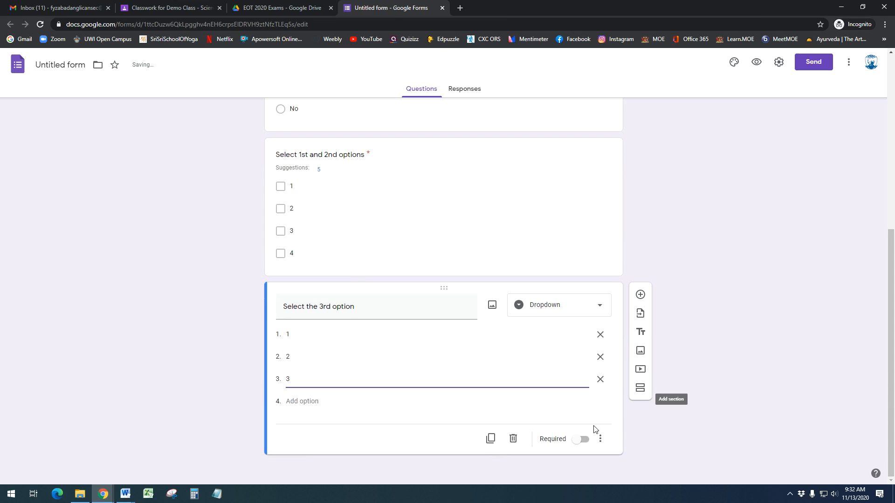
left_click(583, 440)
left_click(545, 234)
left_click(644, 329)
scroll(639, 336, "up", 6)
scroll(629, 350, "up", 1)
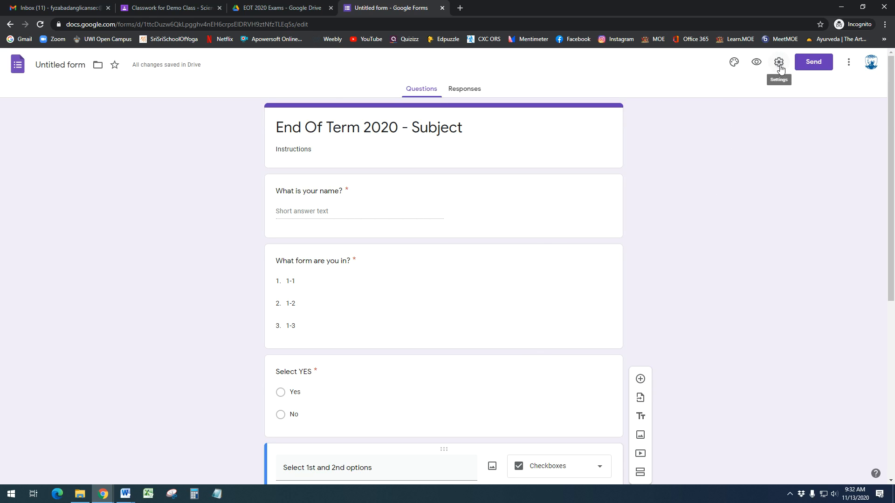
In form settings, limit to 1 response, show a progress bar and shuffle question order
left_click(779, 62)
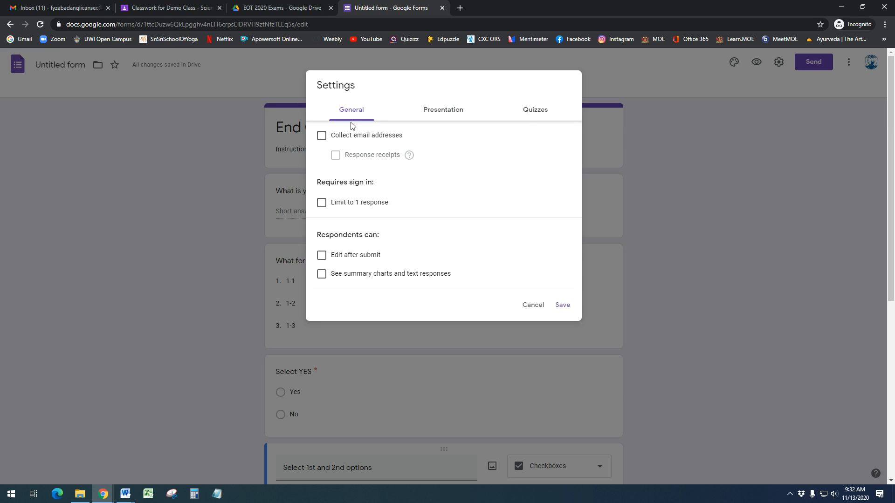
left_click(321, 208)
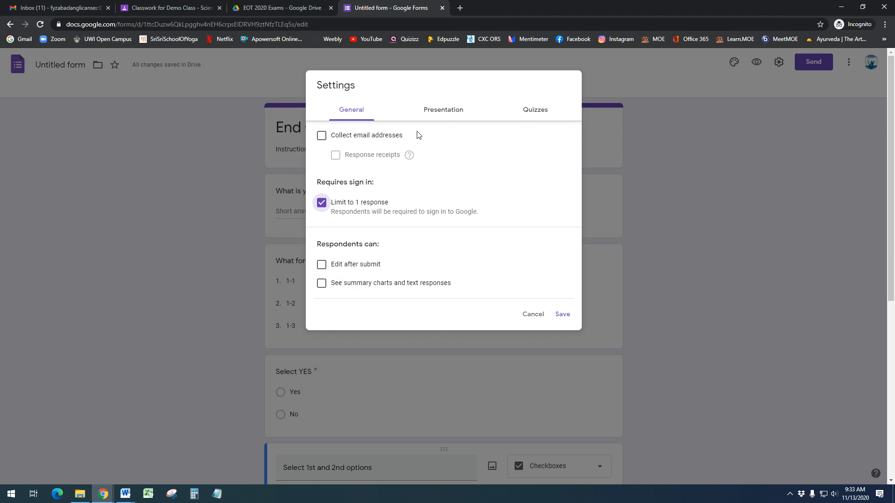
left_click(450, 111)
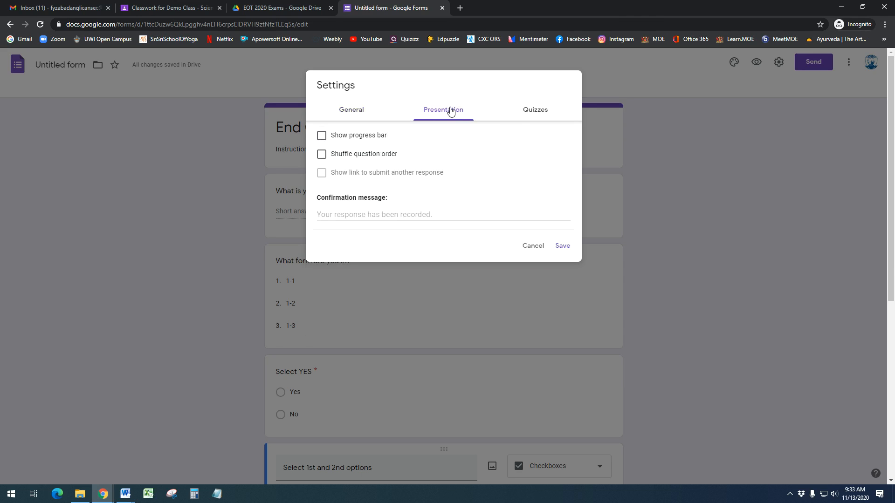
left_click(322, 138)
left_click(322, 155)
left_click(534, 111)
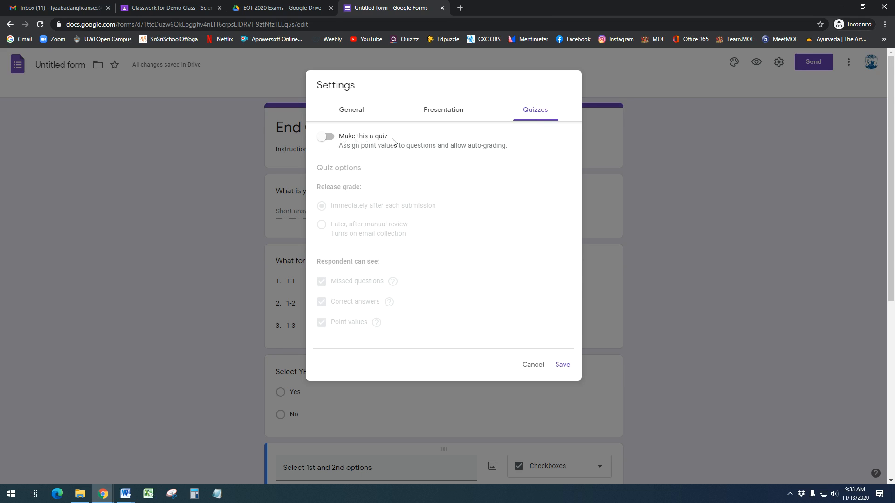
Make the form a quiz that hides missed questions and correct answers, then save
left_click(329, 138)
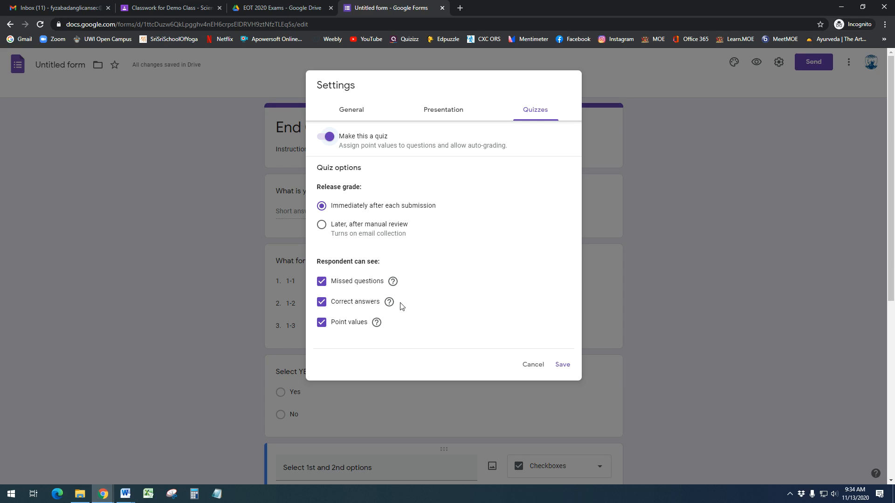
left_click(322, 281)
left_click(322, 302)
left_click(325, 322)
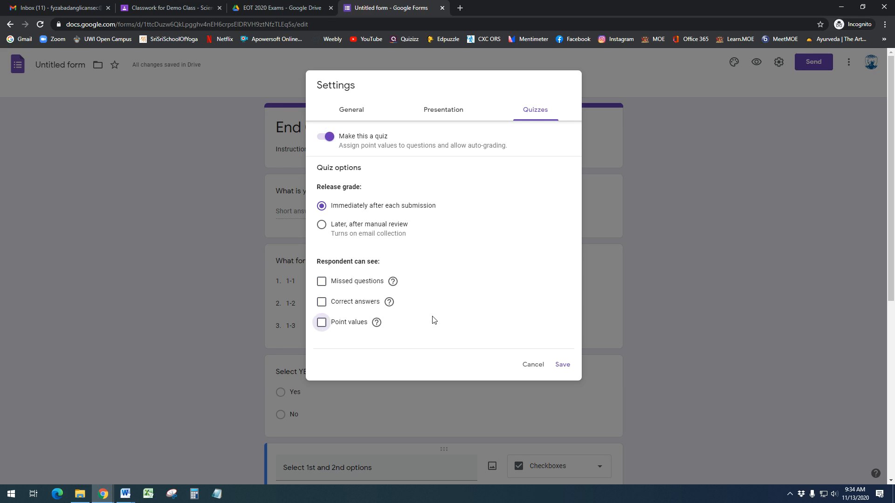
left_click(325, 322)
left_click(322, 324)
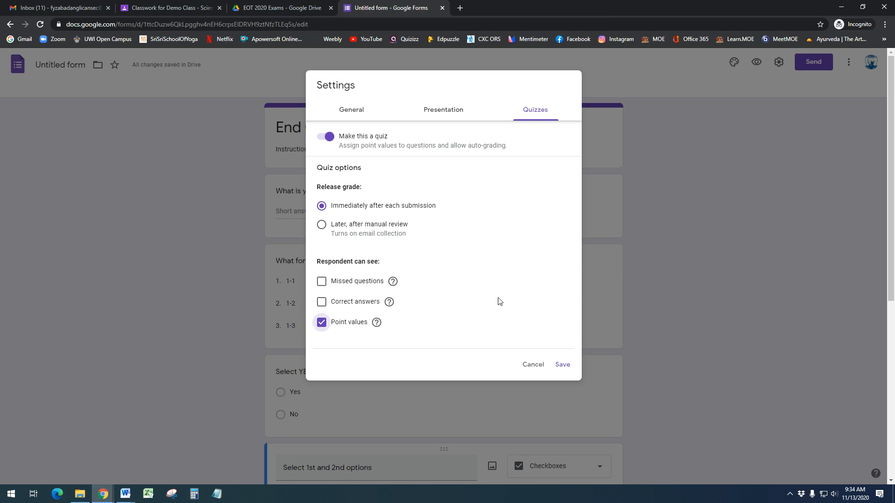
left_click(561, 365)
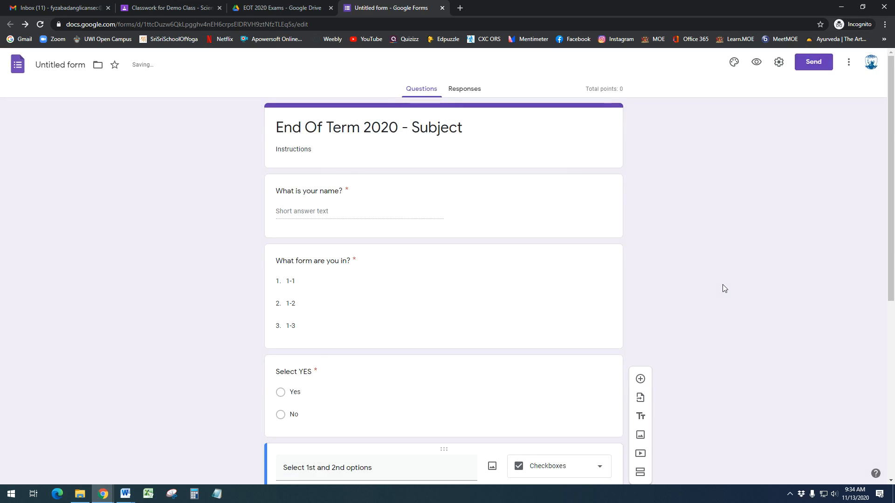
Key Yes as the 1-point correct answer for Select YES and shuffle its option order
scroll(433, 298, "down", 1)
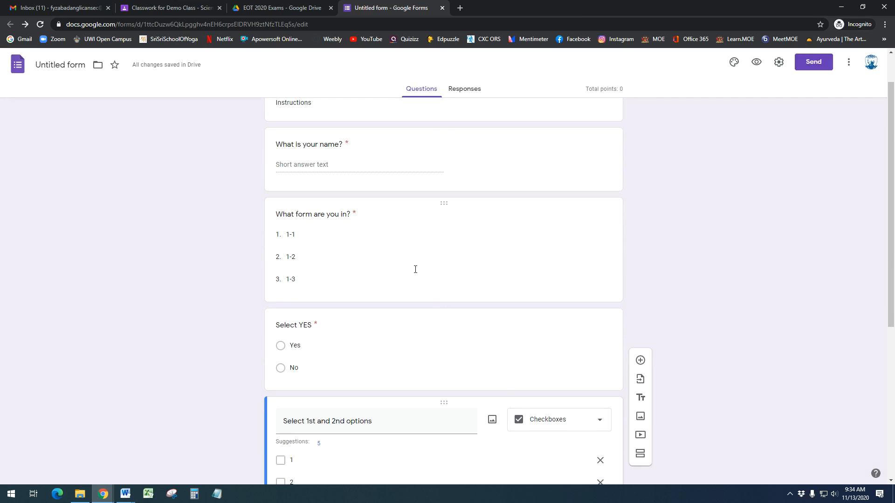
scroll(393, 226, "down", 3)
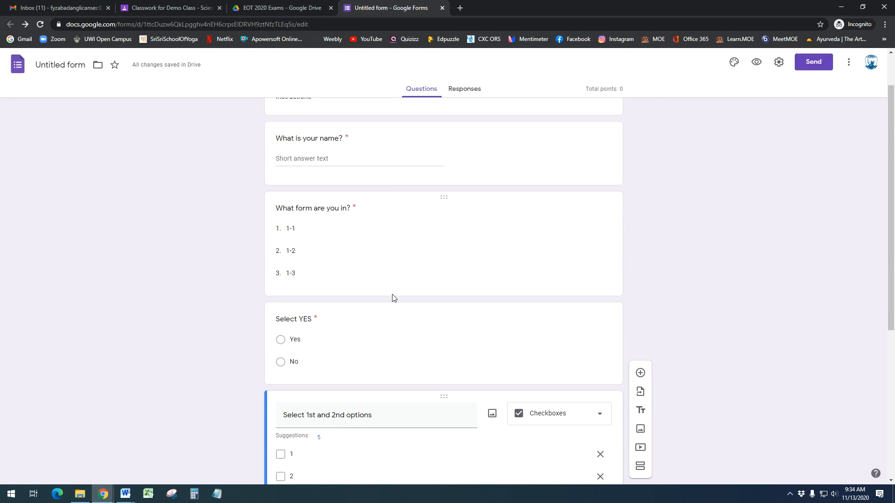
left_click(389, 220)
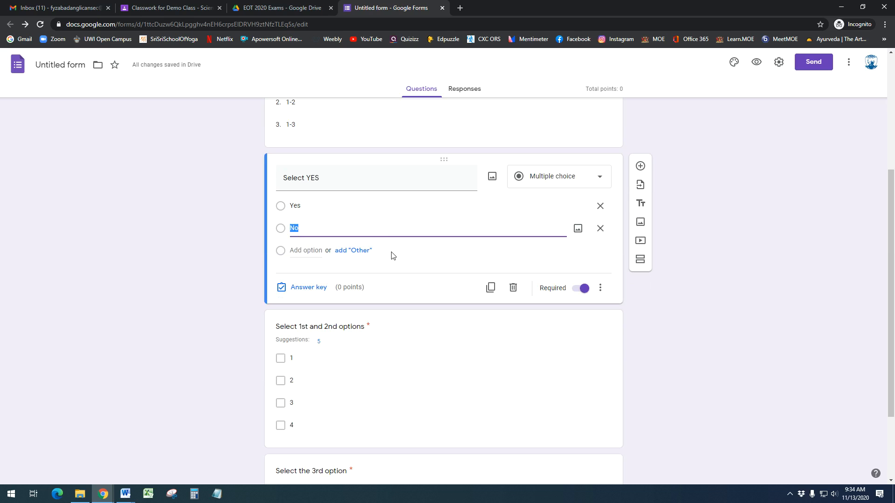
left_click(308, 290)
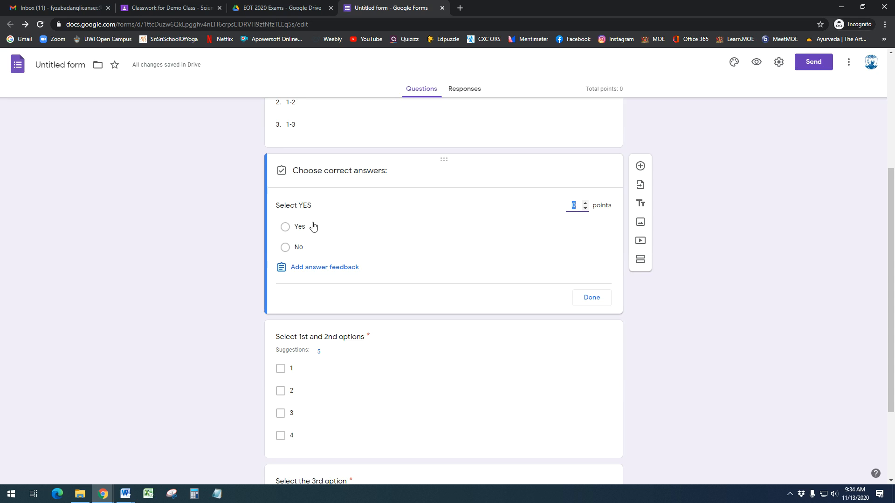
left_click(287, 227)
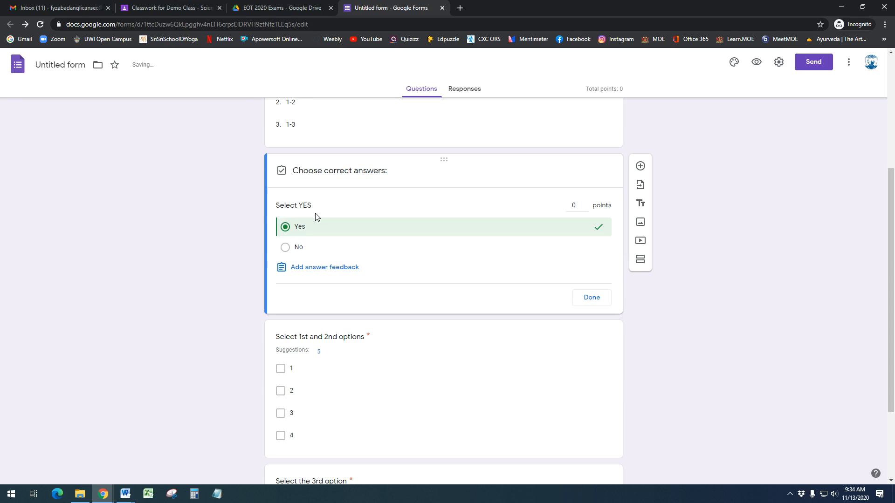
left_click(586, 205)
left_click(589, 297)
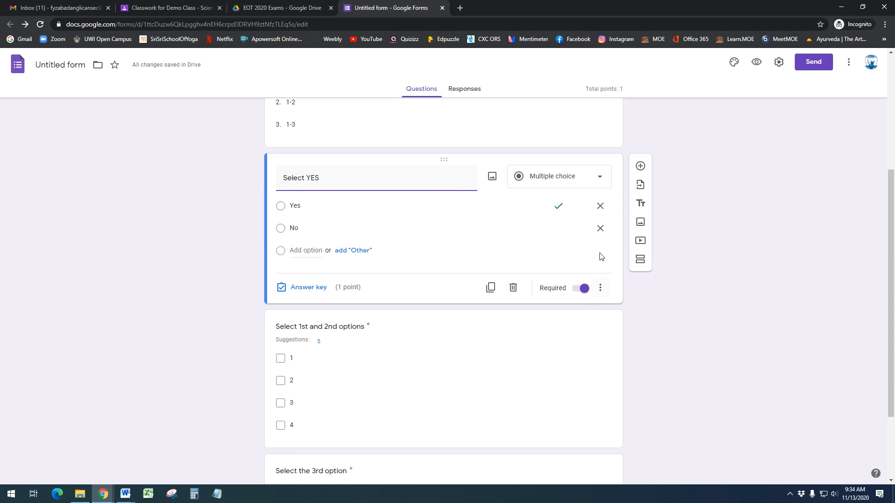
left_click(602, 290)
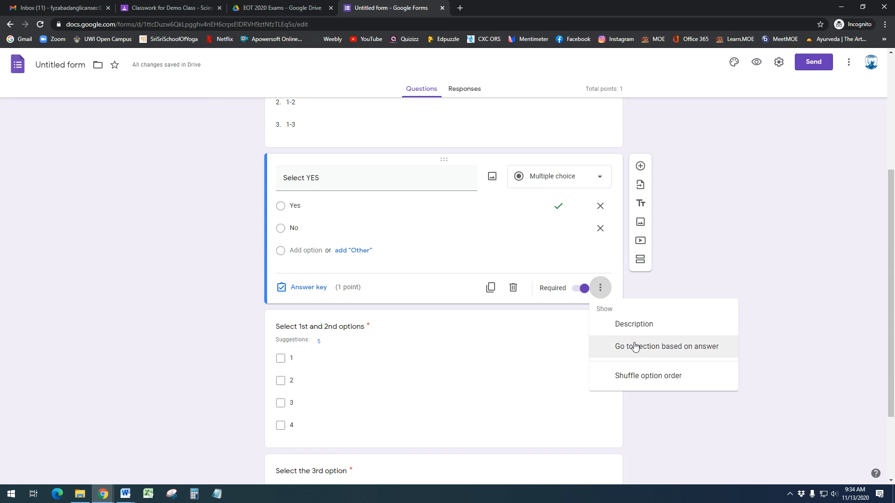
left_click(635, 378)
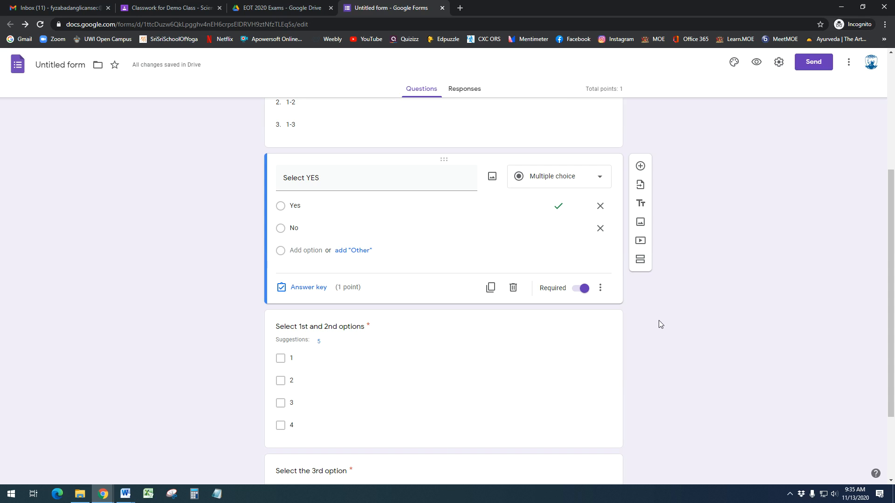
Mark options 1 and 2 correct for 'Select 1st and 2nd options', worth 1 point, with shuffled option order
left_click(400, 379)
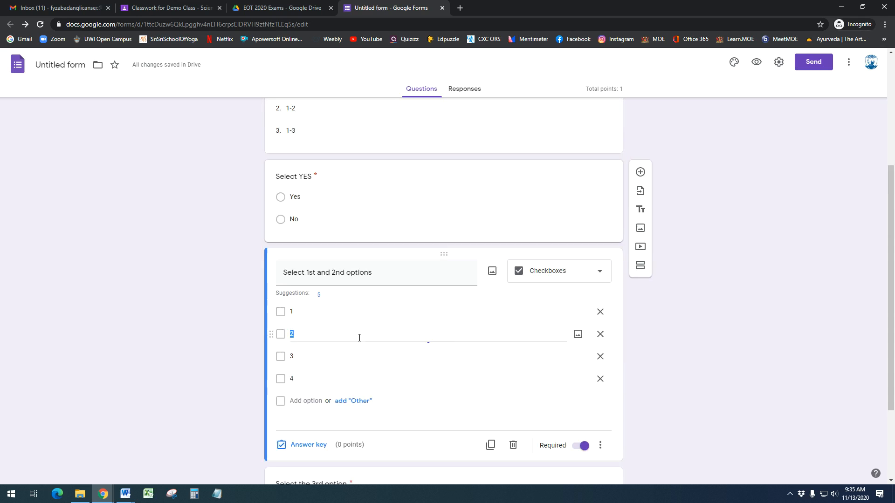
left_click(308, 445)
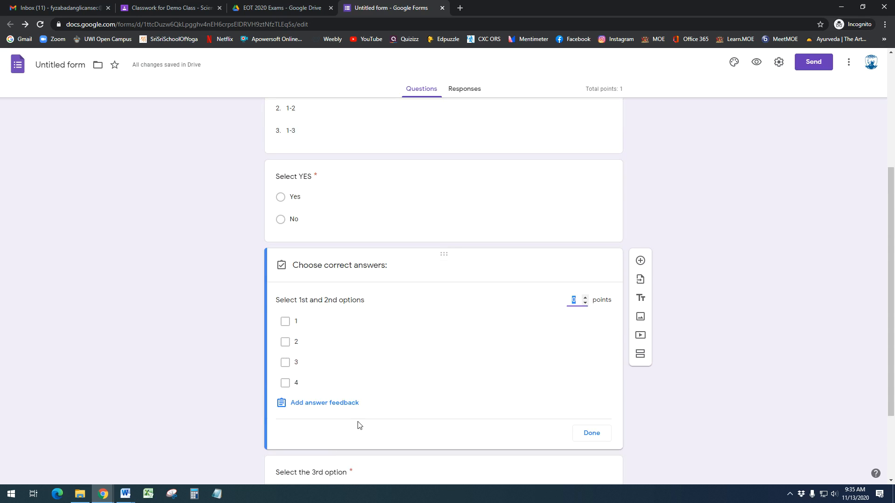
left_click(302, 323)
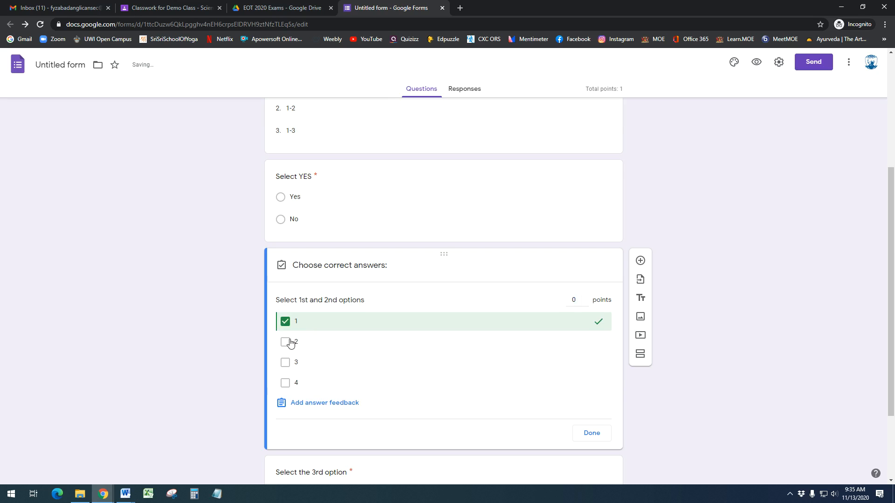
left_click(285, 343)
left_click(585, 299)
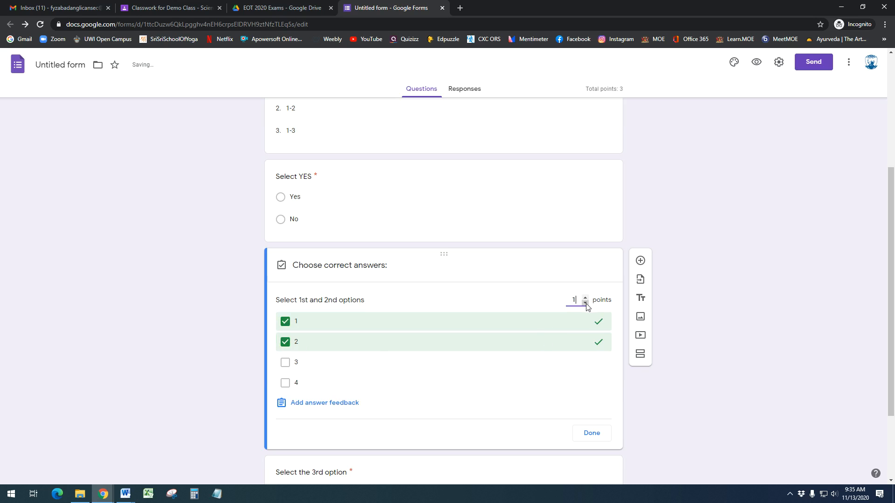
left_click(589, 434)
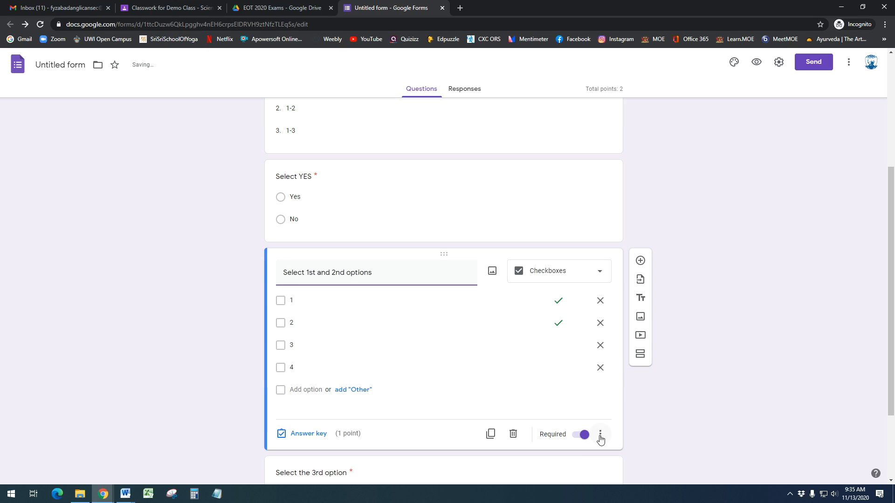
left_click(600, 434)
left_click(629, 463)
Mark option 3 correct for the 'Select the 3rd option' dropdown, worth 1 point, with shuffled option order
scroll(467, 406, "down", 2)
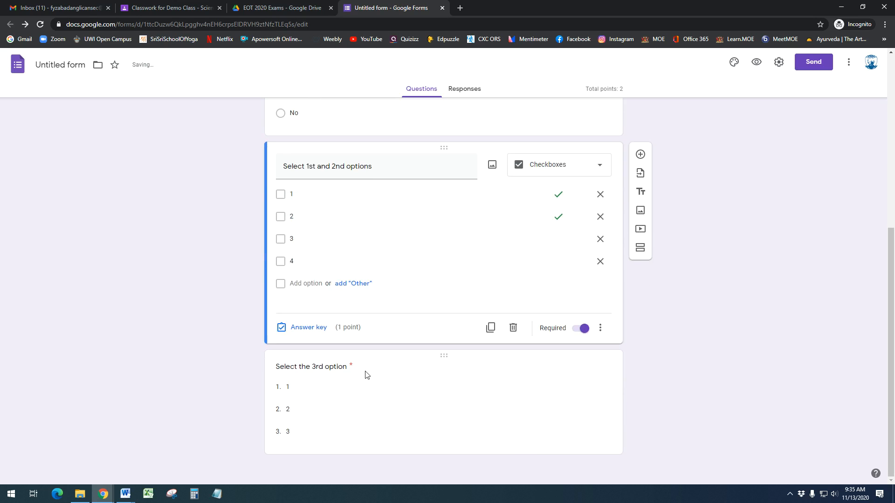
left_click(359, 403)
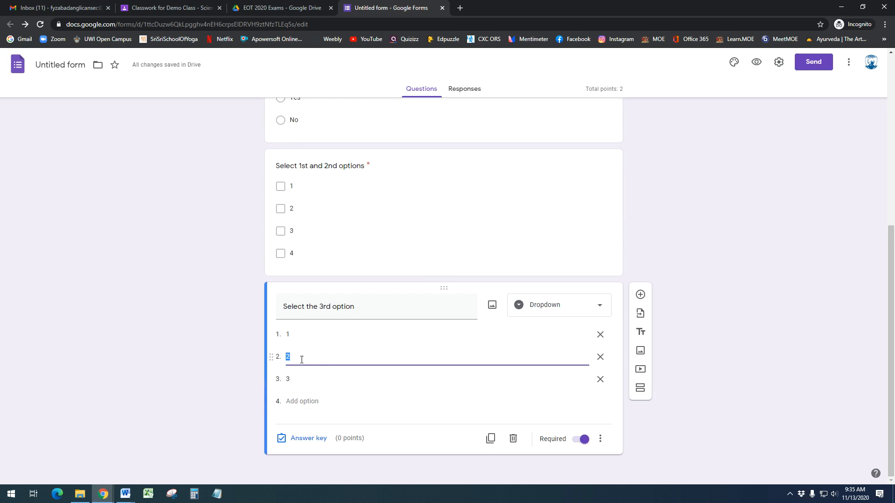
left_click(308, 441)
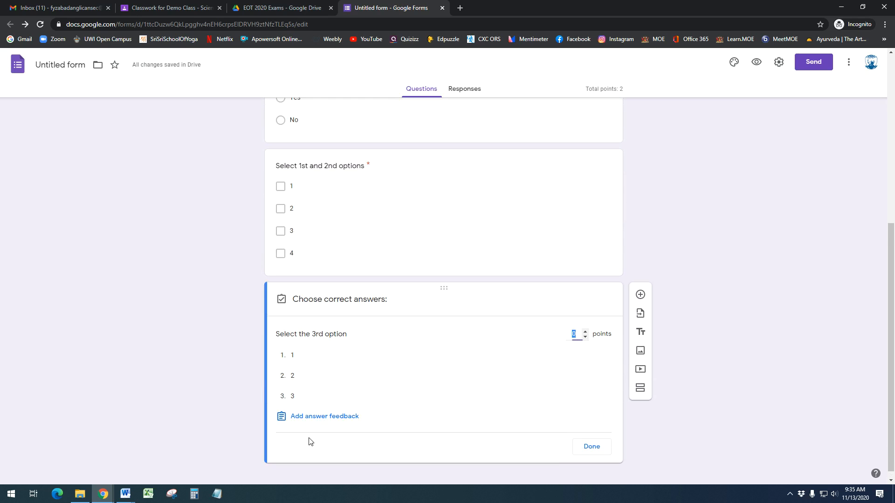
left_click(299, 401)
left_click(585, 331)
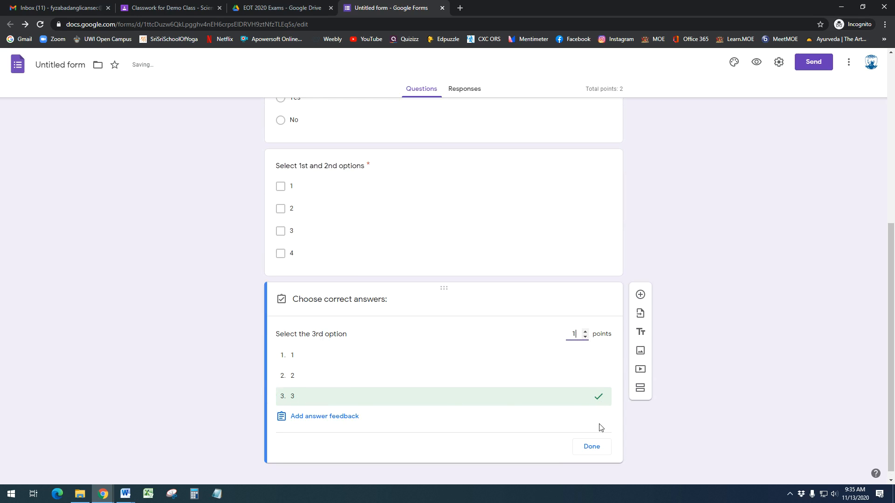
left_click(592, 446)
left_click(601, 438)
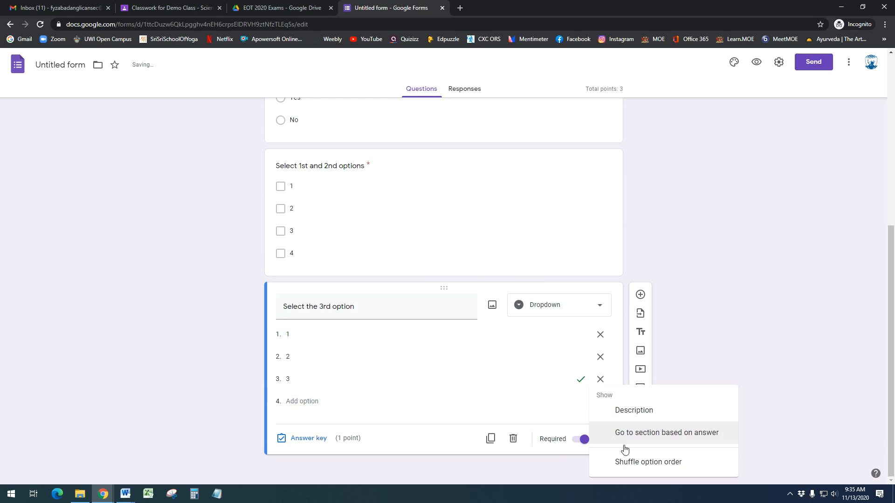
left_click(637, 464)
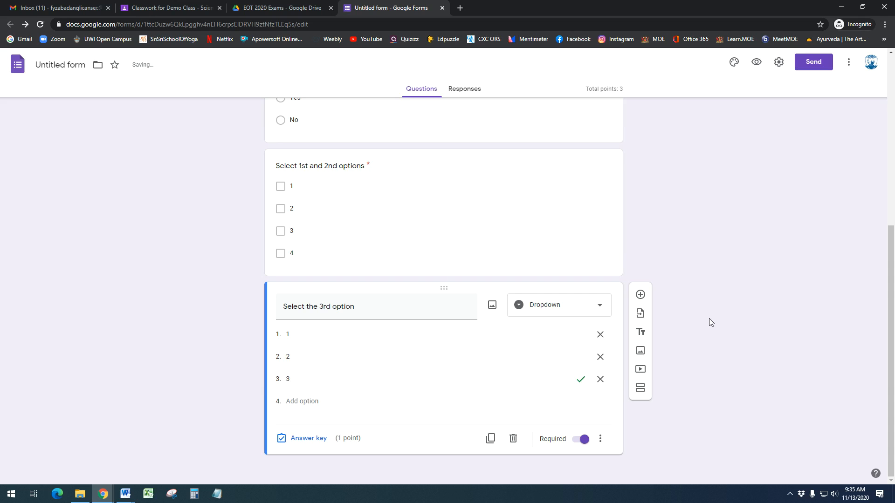
scroll(709, 318, "up", 4)
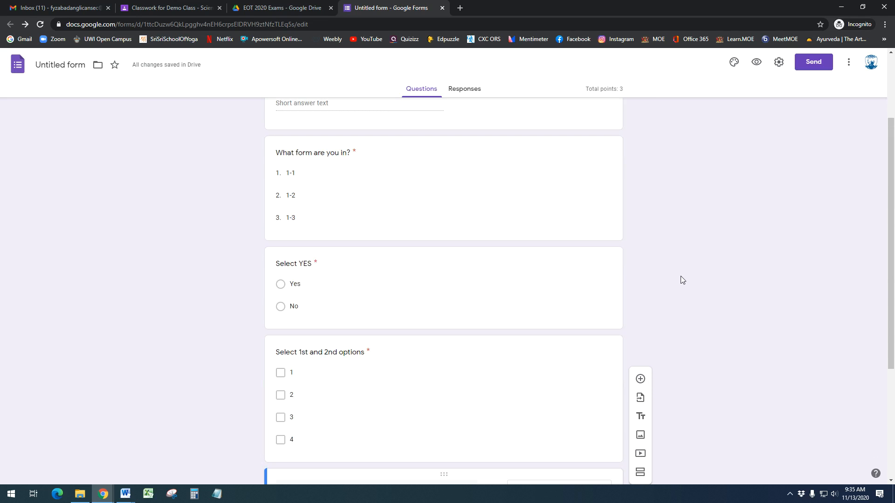
scroll(681, 276, "up", 2)
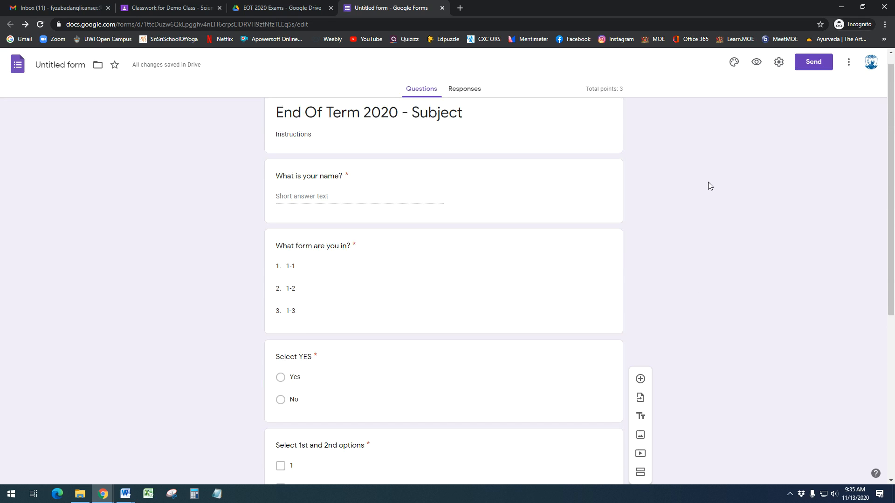
left_click(758, 67)
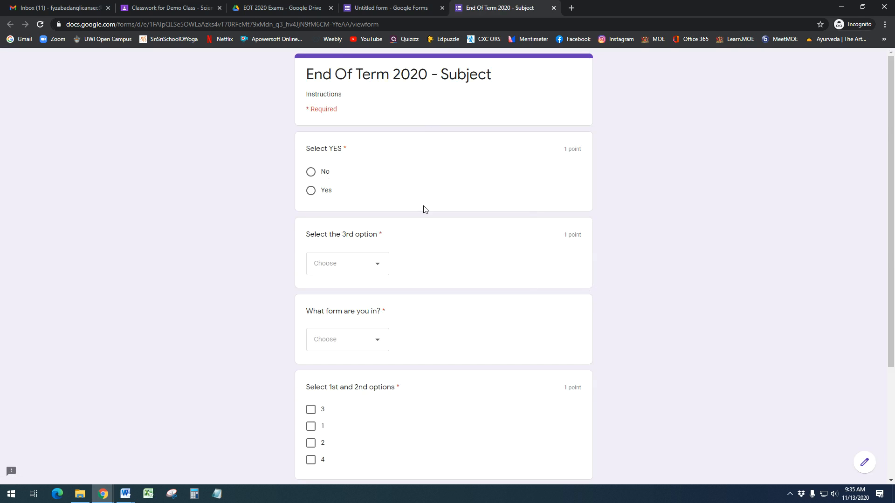
scroll(438, 362, "down", 3)
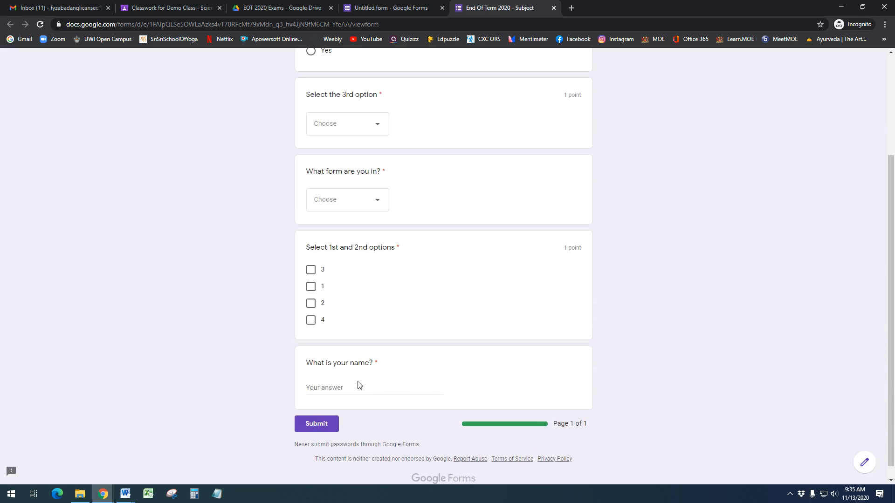
scroll(410, 377, "up", 1)
scroll(409, 378, "down", 1)
scroll(410, 378, "up", 3)
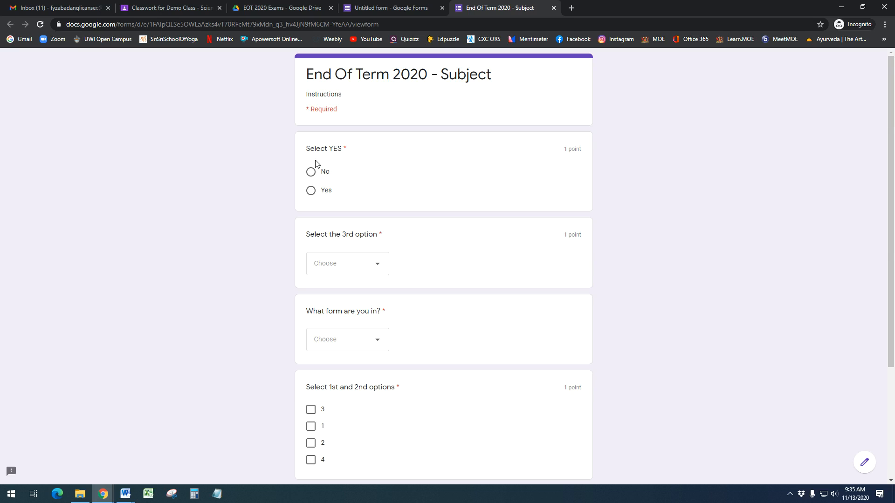
left_click(313, 190)
left_click(310, 172)
left_click(332, 268)
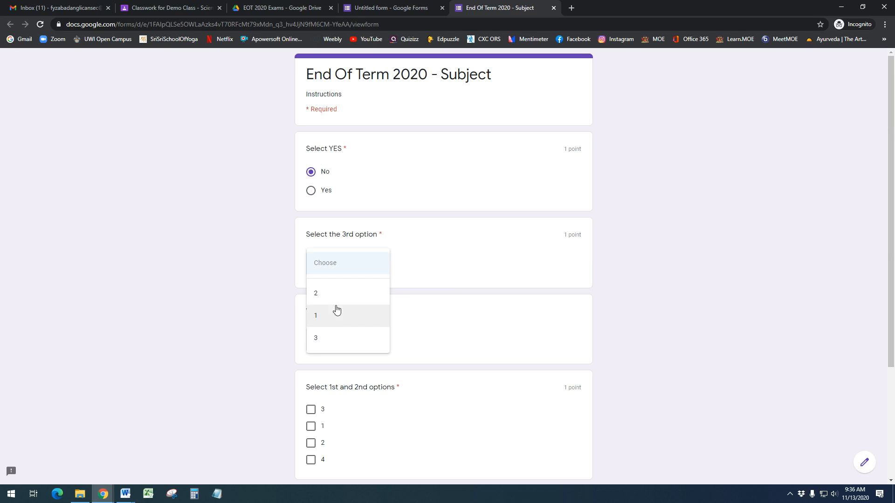
left_click(504, 325)
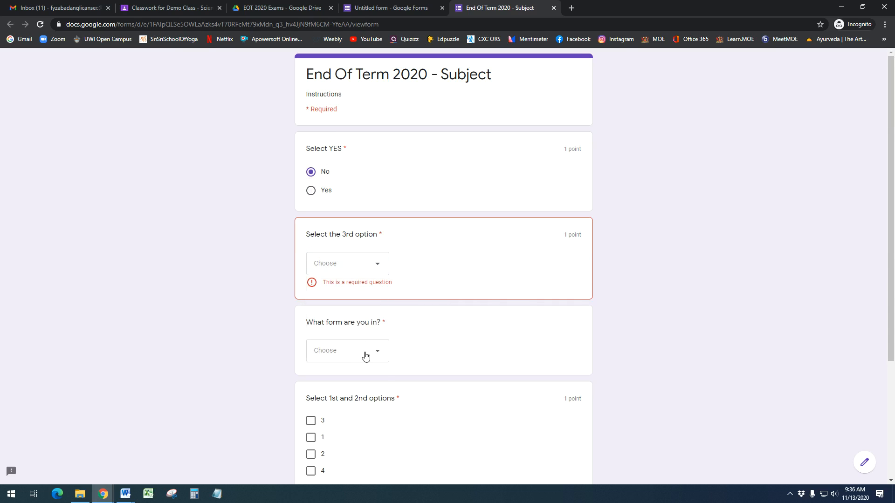
left_click(366, 354)
left_click(646, 342)
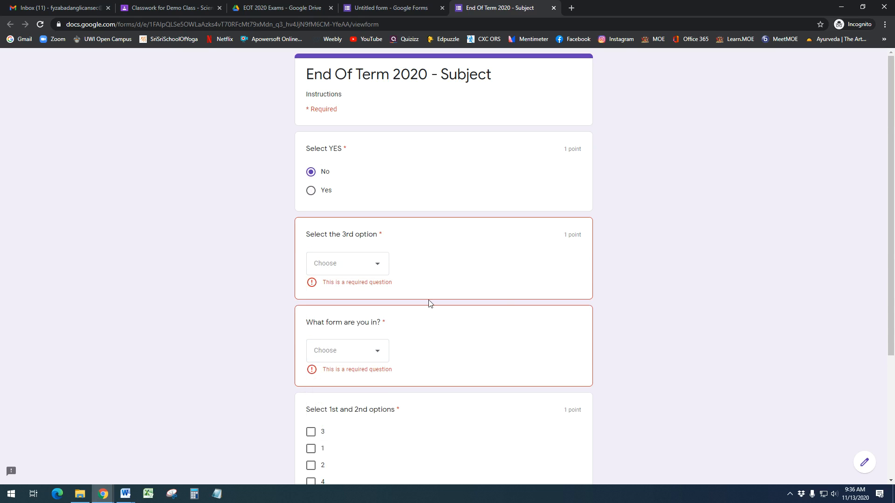
scroll(427, 301, "down", 2)
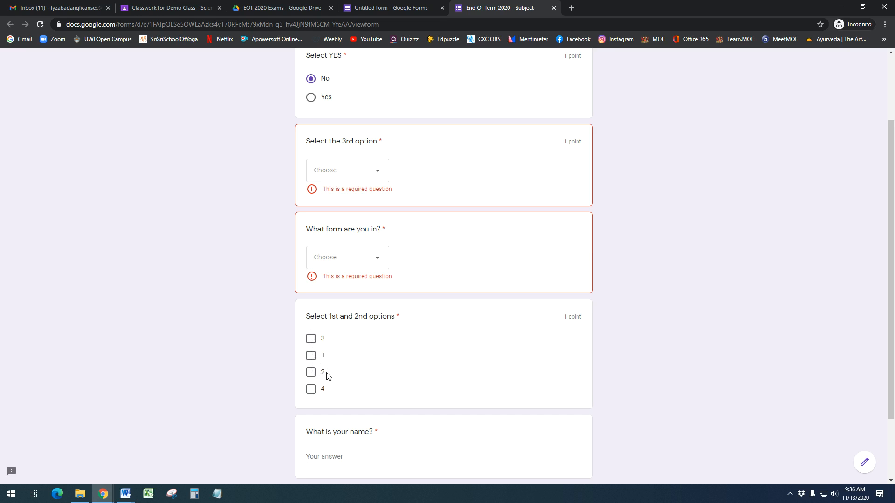
left_click(310, 358)
left_click(310, 338)
left_click(311, 372)
left_click(311, 388)
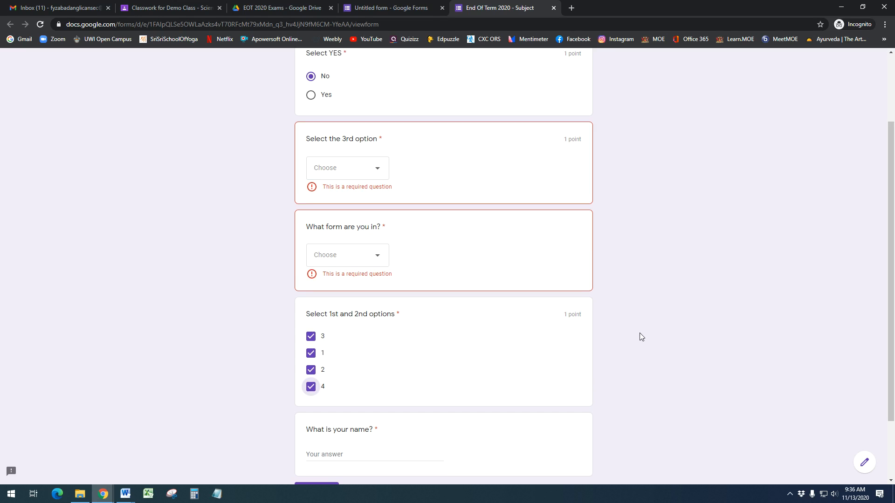
scroll(640, 333, "down", 2)
scroll(527, 321, "up", 2)
scroll(420, 359, "down", 2)
scroll(414, 303, "up", 5)
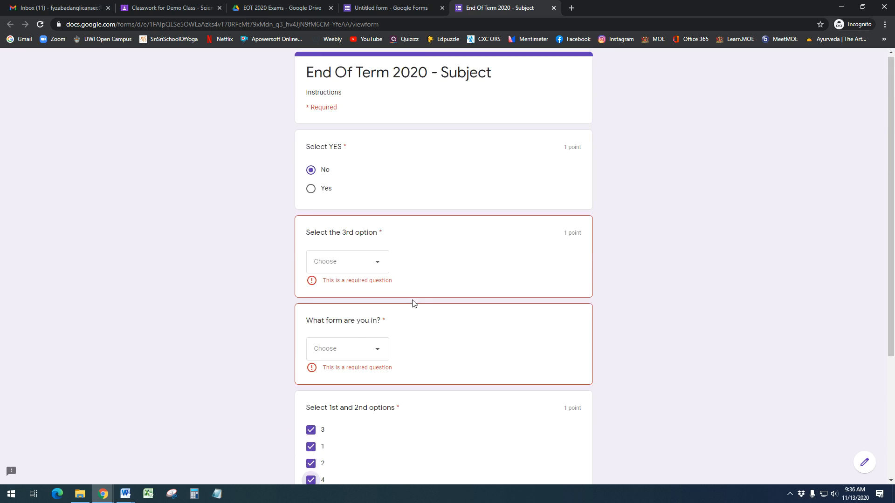
left_click(553, 8)
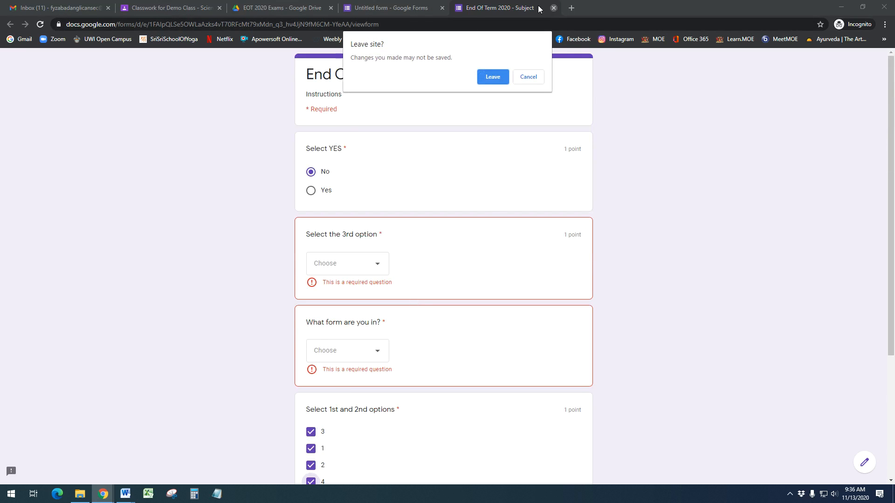
left_click(493, 80)
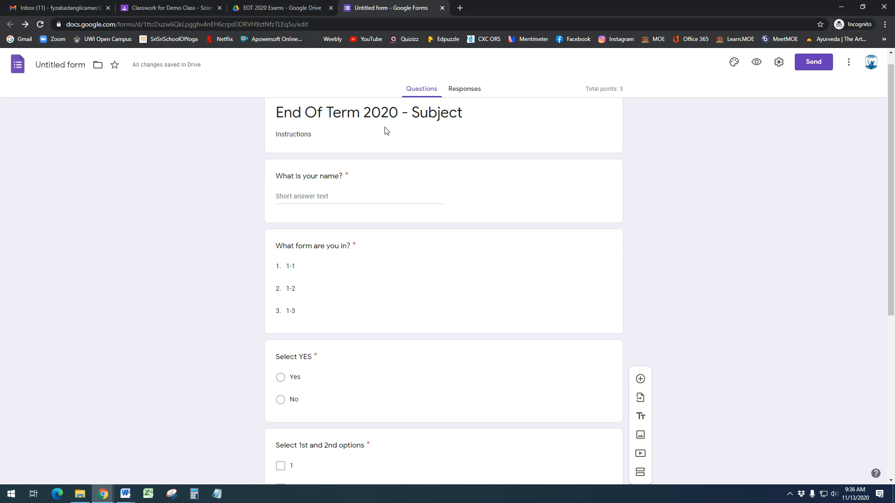
Insert a new section break after the 'What form are you in?' question
scroll(420, 267, "down", 3)
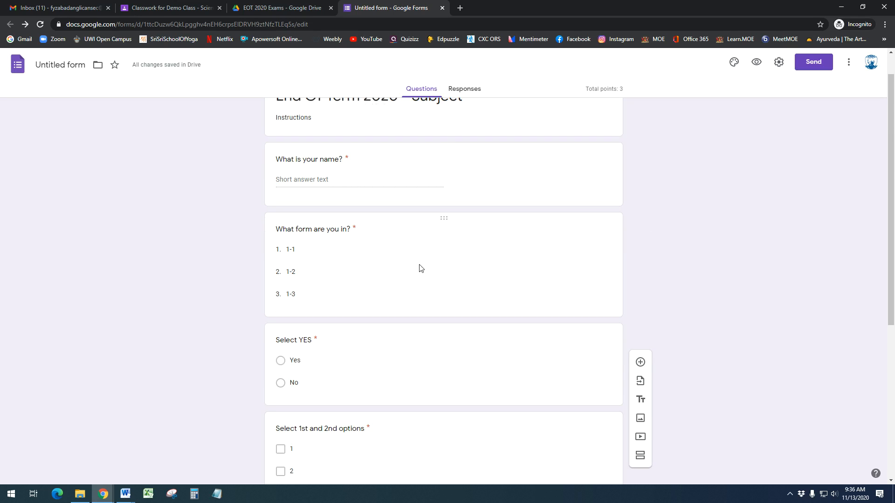
scroll(419, 267, "down", 2)
scroll(420, 265, "up", 5)
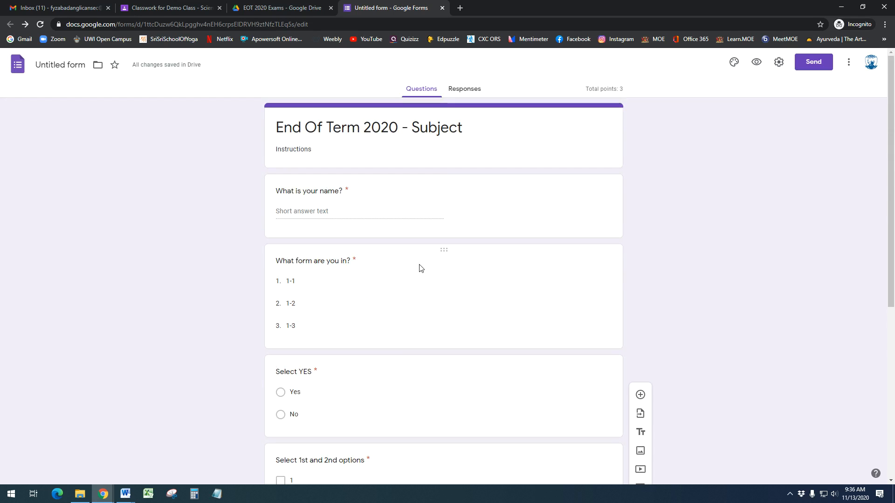
left_click(443, 146)
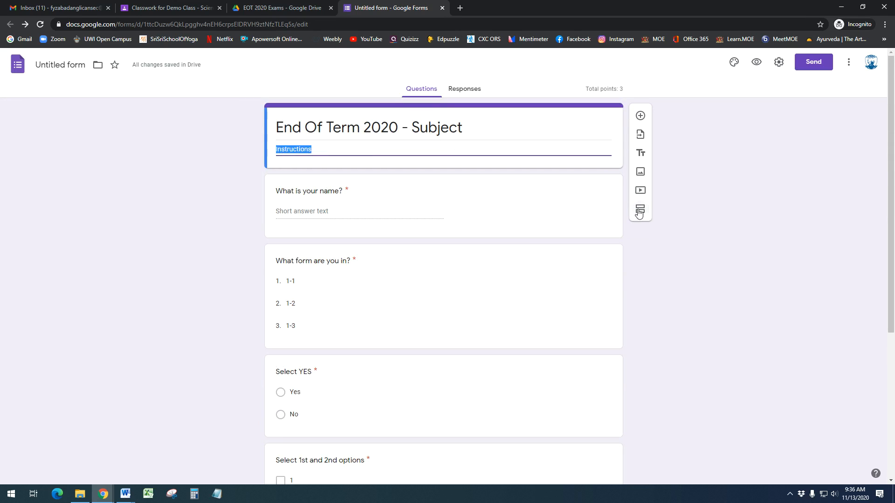
left_click(464, 210)
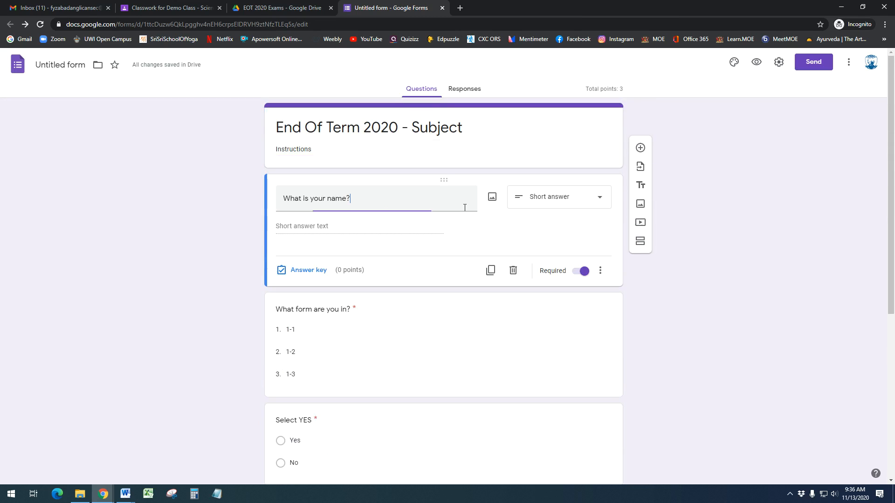
left_click(433, 346)
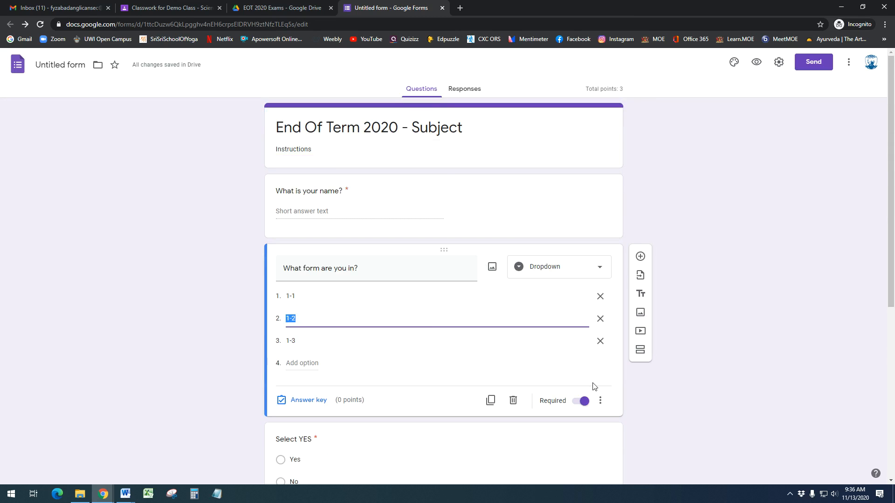
left_click(644, 353)
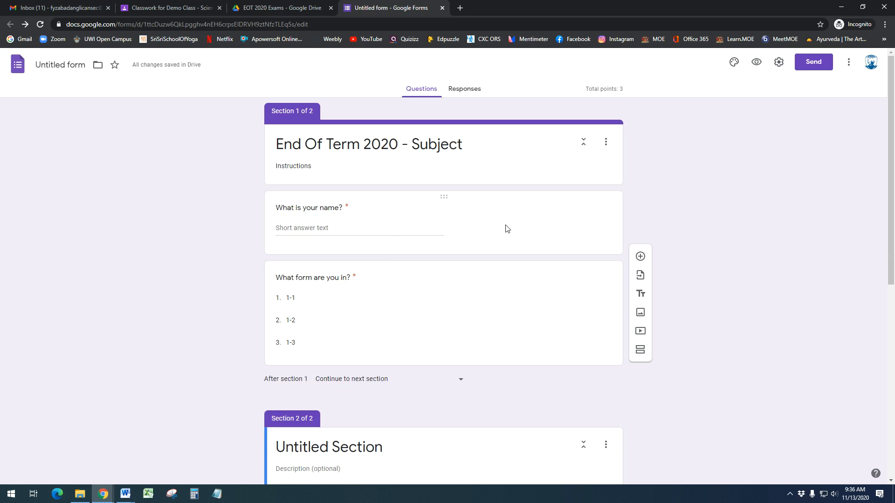
left_click(359, 233)
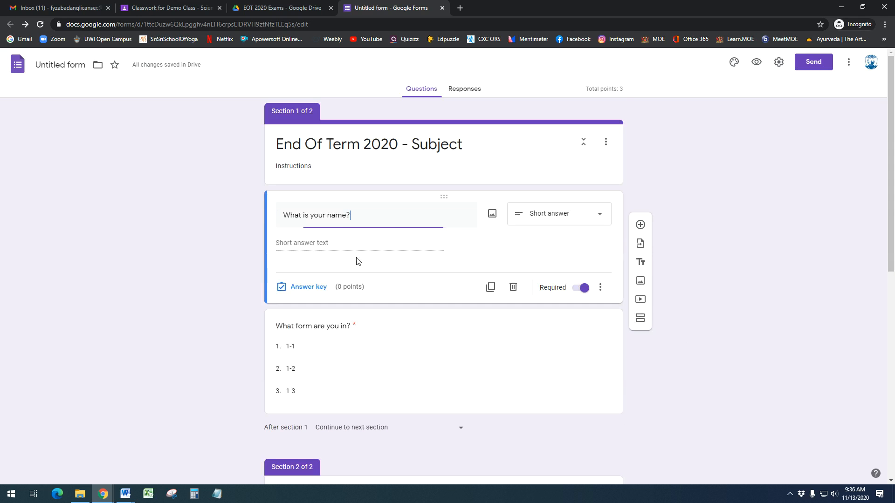
left_click(383, 346)
scroll(372, 375, "down", 4)
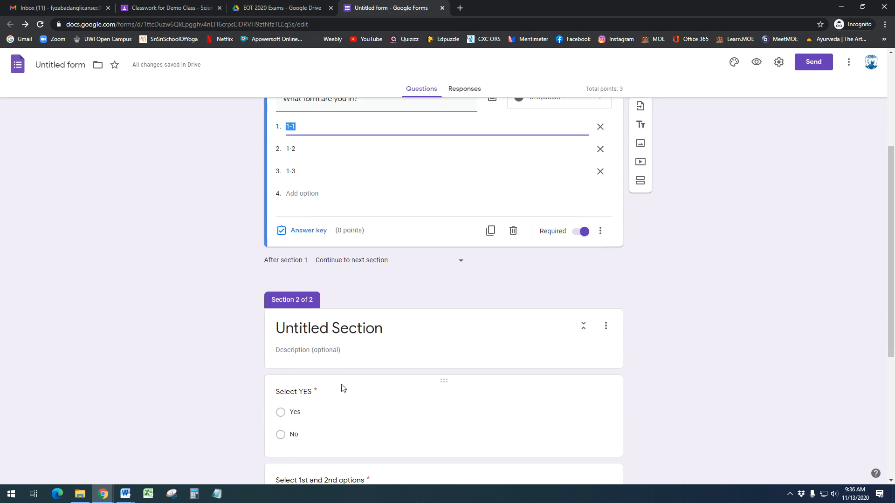
Title the second section 'Test'
left_click(347, 338)
type("Mul")
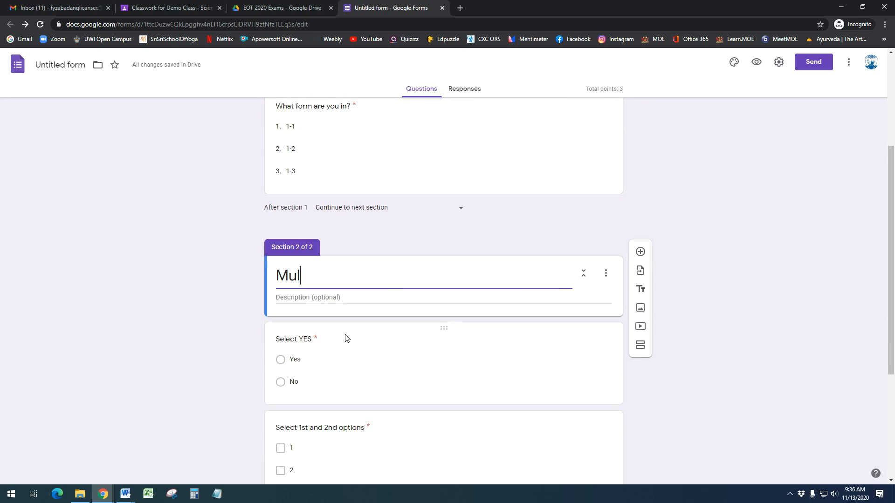
key("BackSpace")
key("BackSpace")
type("Test")
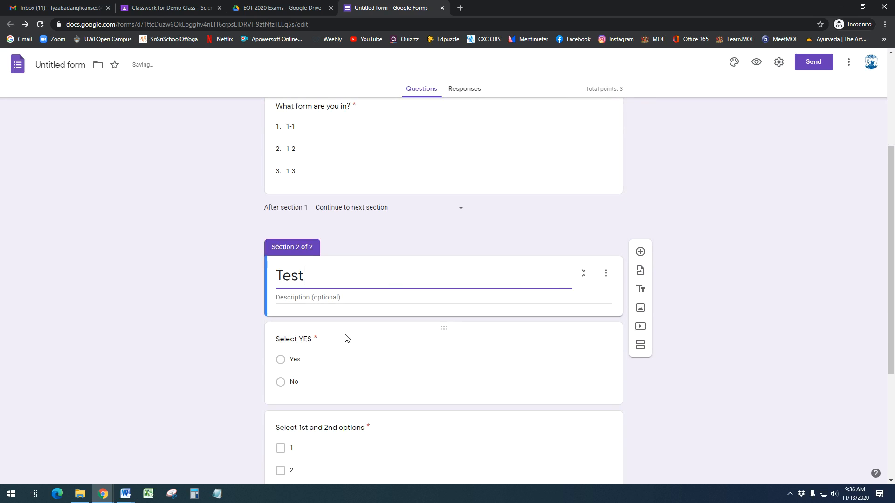
left_click(665, 320)
scroll(452, 308, "down", 4)
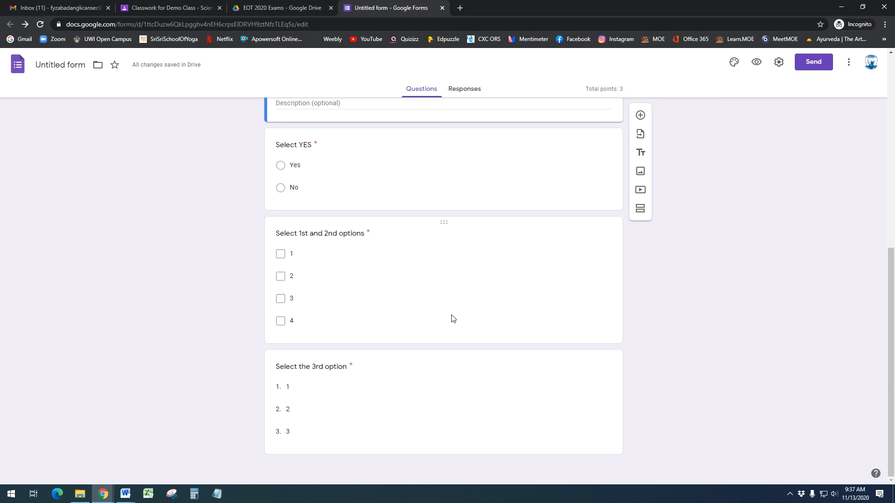
scroll(451, 318, "up", 4)
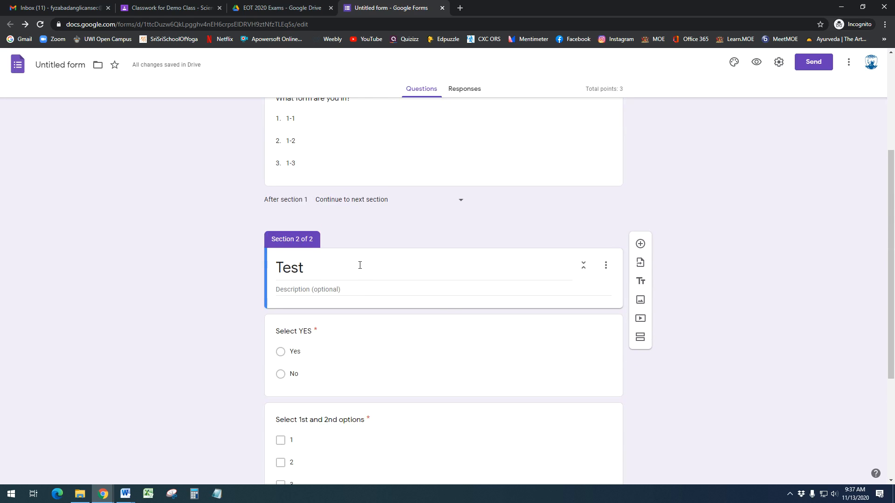
scroll(429, 319, "up", 4)
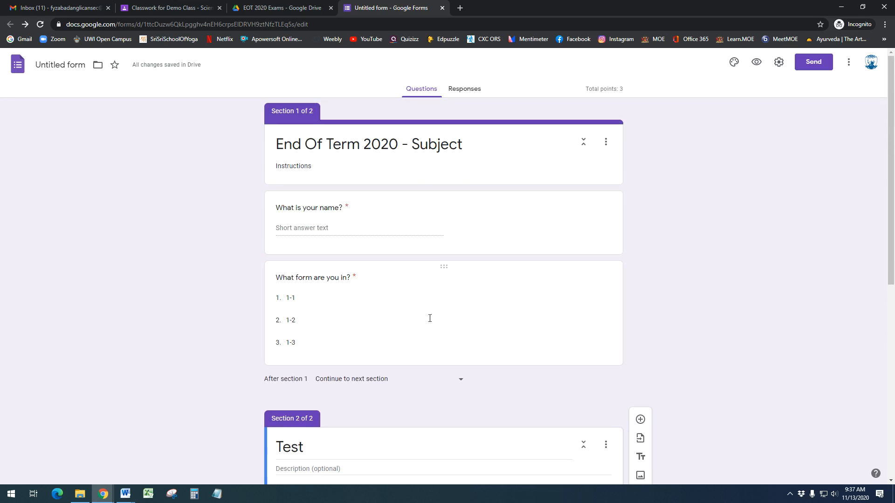
left_click(756, 62)
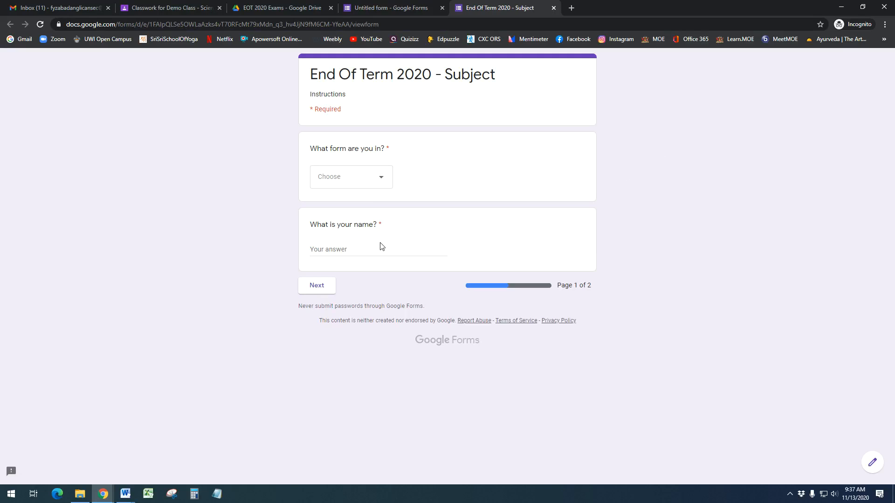
left_click(321, 290)
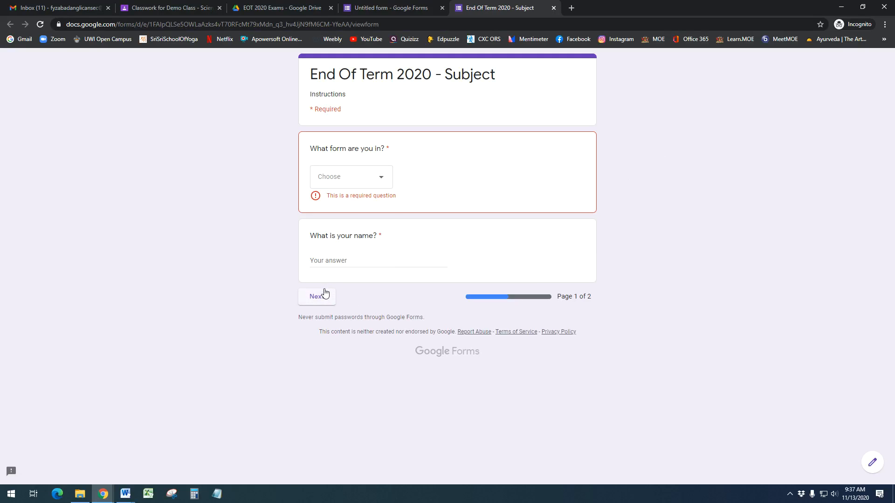
left_click(353, 178)
left_click(356, 226)
left_click(370, 245)
type("Sally")
left_click(321, 290)
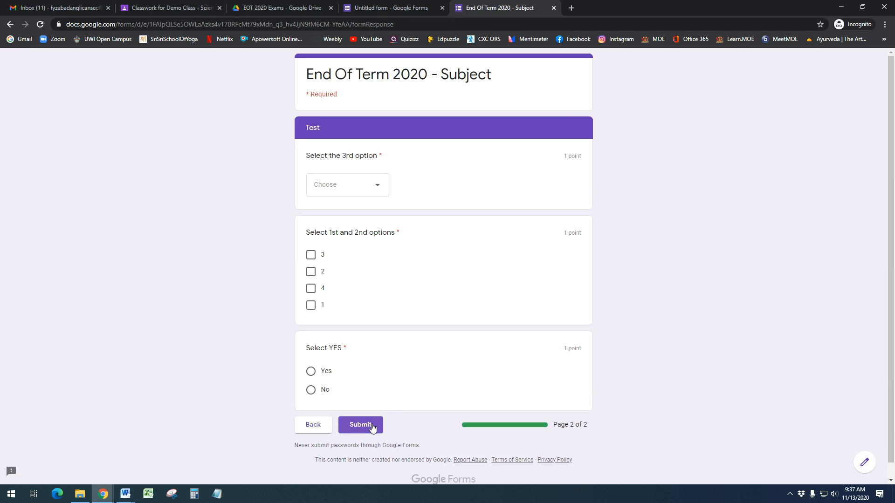
left_click(554, 8)
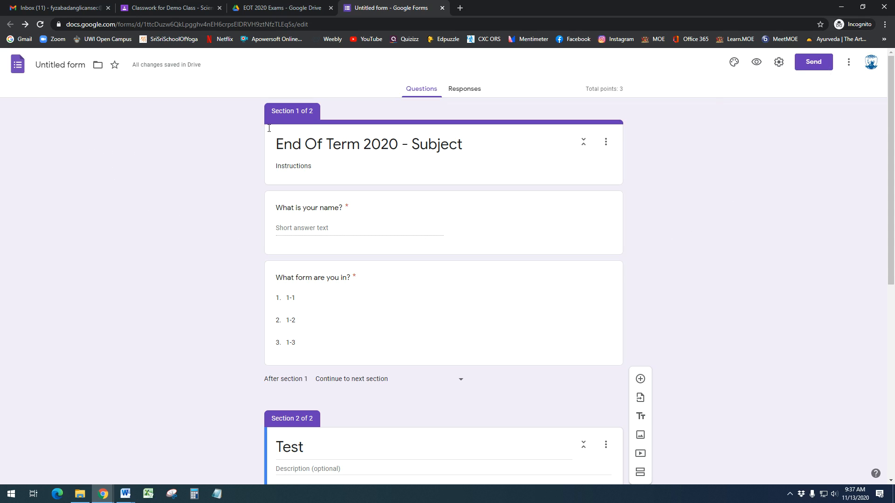
Rename the form file from 'Untitled form' to 'End Of Term 2020 - Subject', then check the Send options
left_click(62, 64)
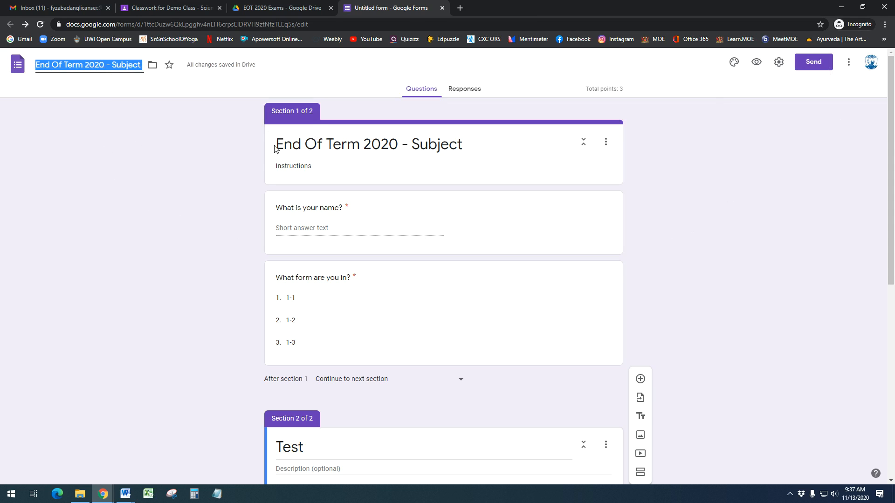
left_click(276, 147)
triple_click(338, 145)
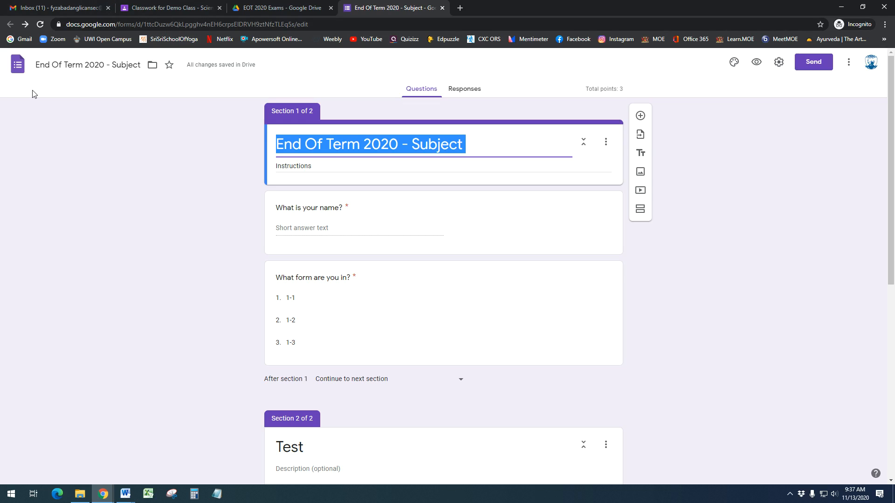
left_click(50, 66)
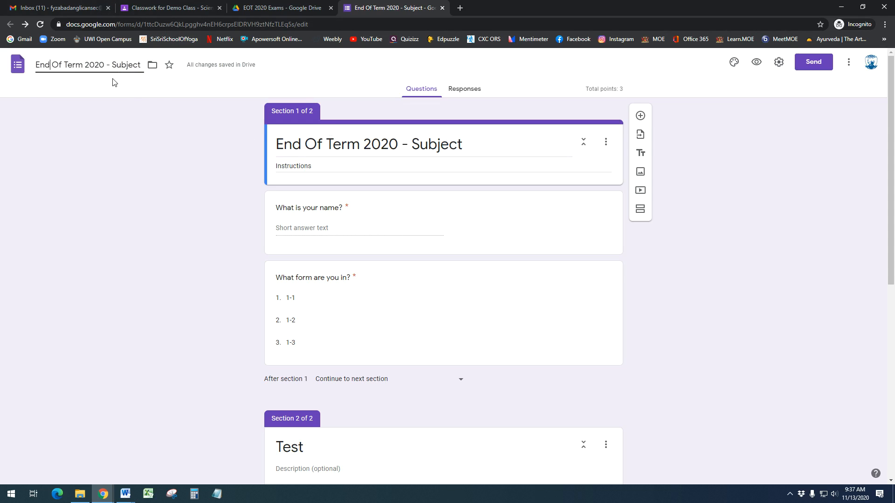
left_click_drag(278, 143, 351, 155)
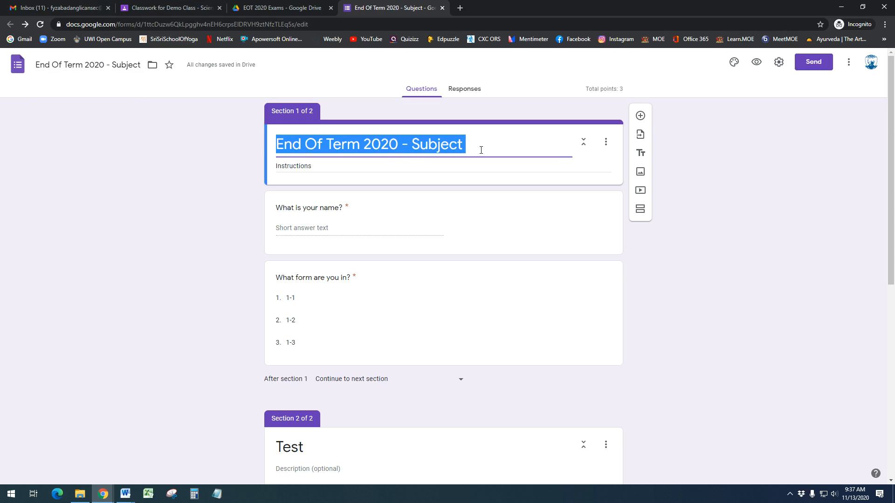
left_click(119, 66)
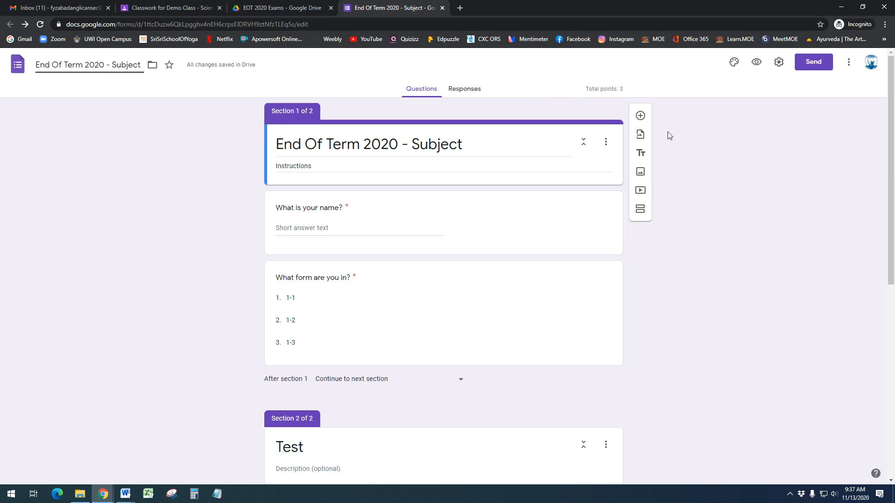
left_click(703, 201)
left_click(820, 66)
left_click(567, 85)
Create a new linked spreadsheet, 'End Of Term 2020 - Subject (Responses)', for the form's responses
left_click(465, 94)
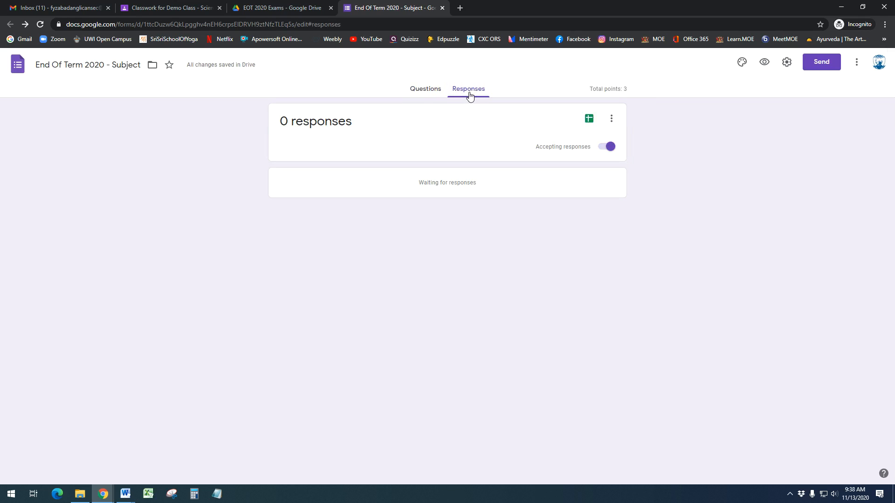
left_click(590, 120)
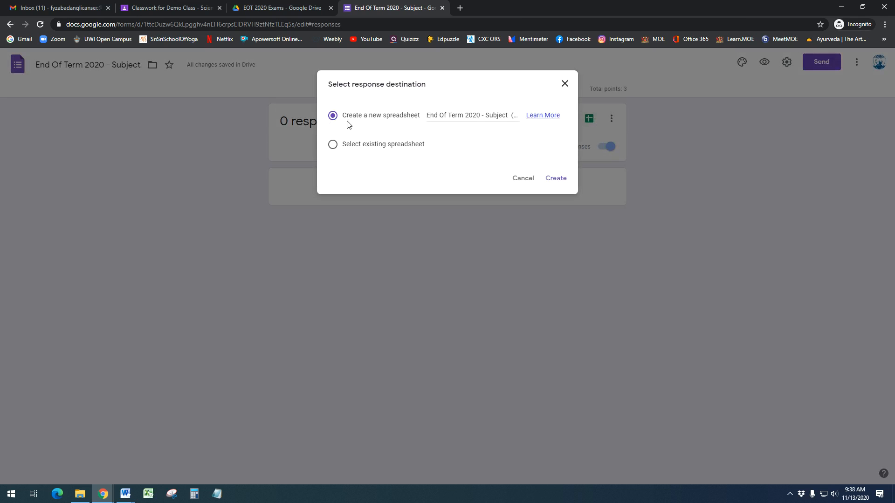
left_click(555, 179)
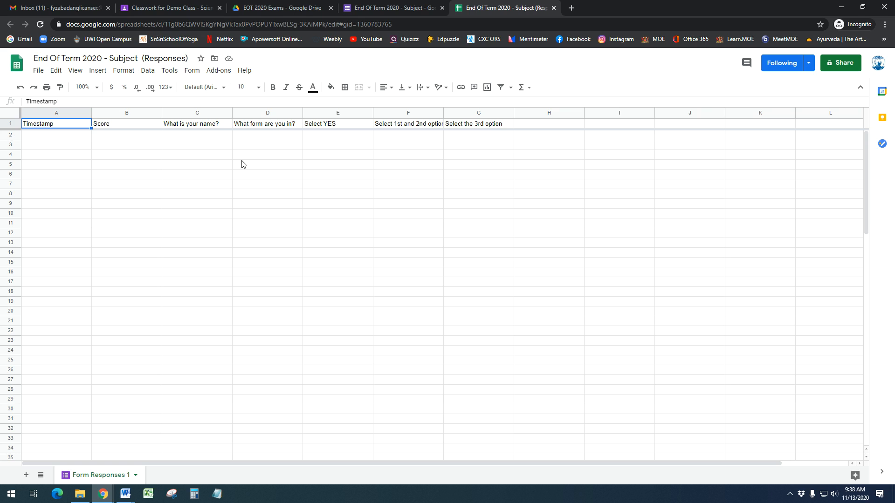
Look over the Score and answer columns in the responses sheet, then close it
left_click_drag(206, 140, 490, 143)
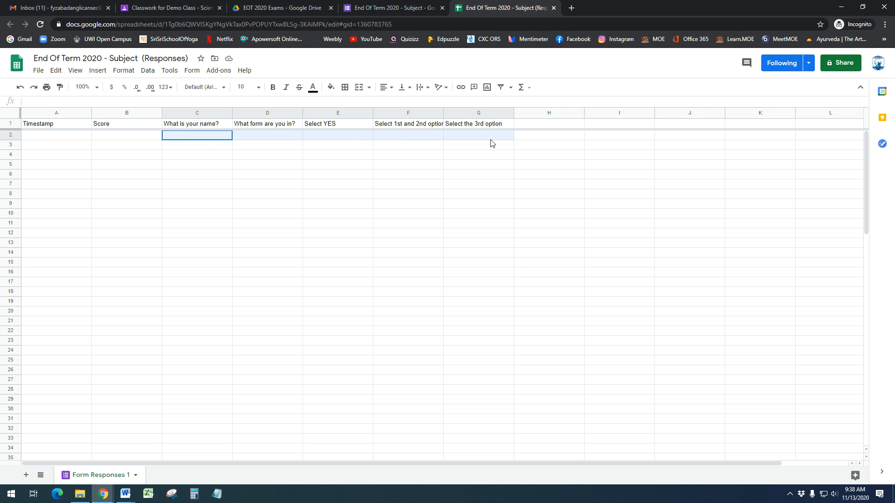
left_click(119, 137)
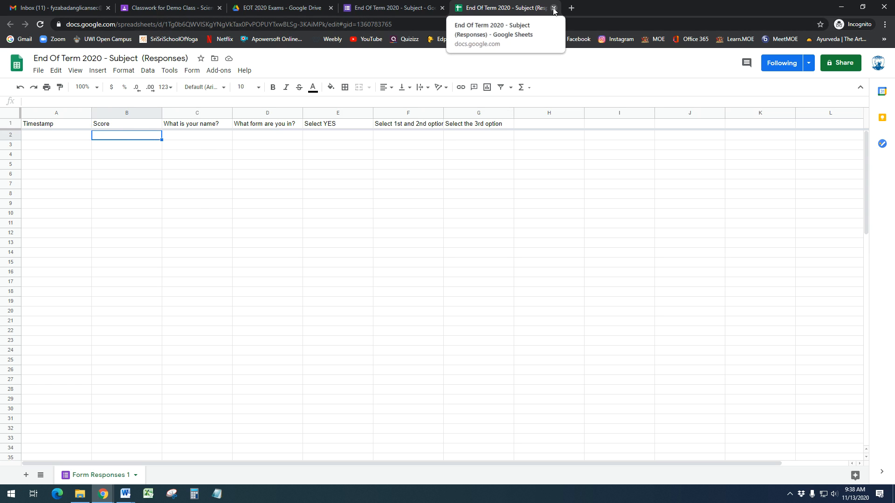
left_click(424, 89)
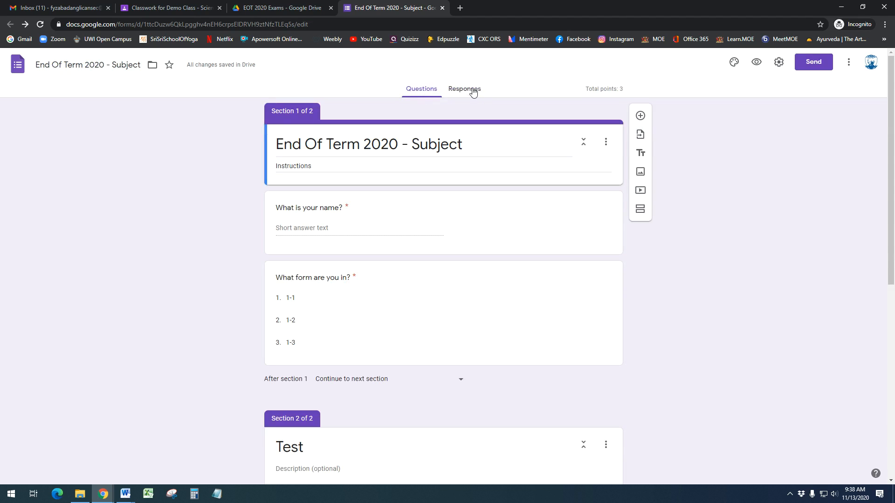
Check the EOT 2020 Exams Drive folder, reopen the form's Send options, then bring up the Word quiz notes
left_click(269, 6)
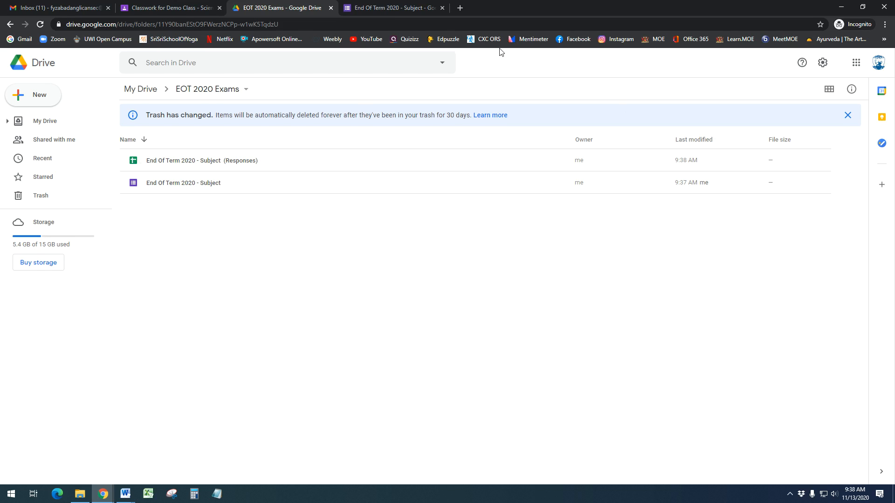
left_click(395, 7)
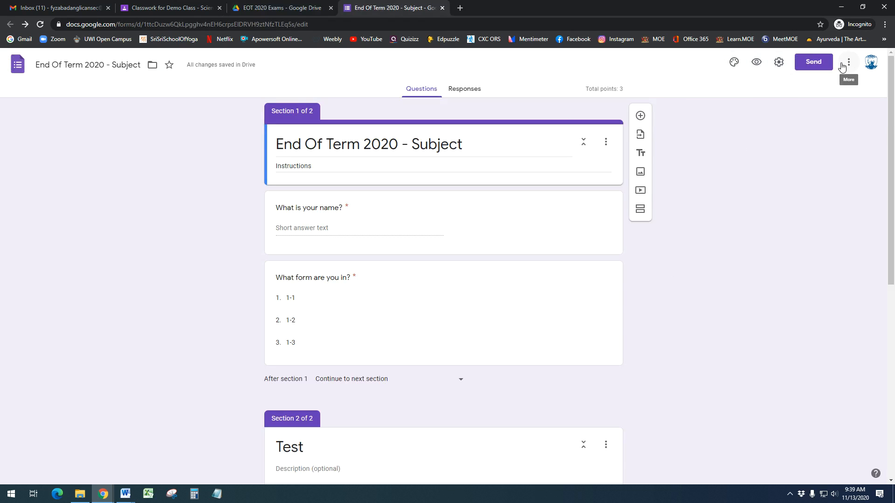
left_click(814, 64)
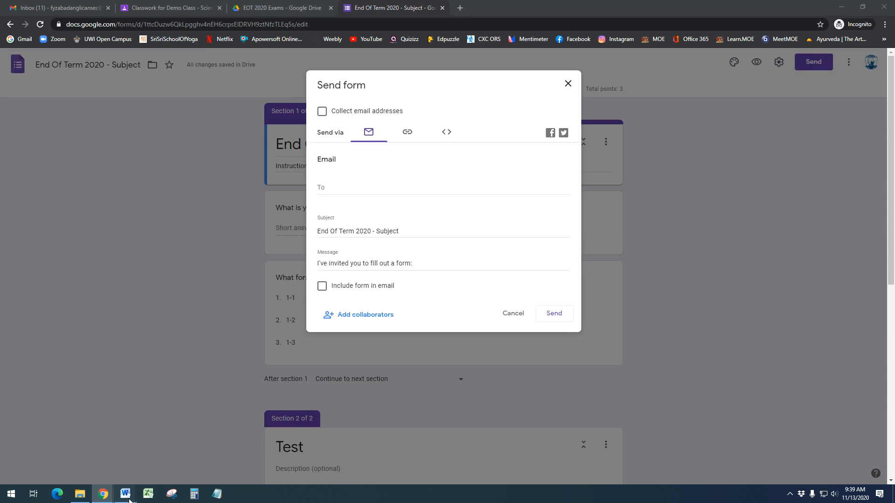
mouse_move(127, 493)
left_click(72, 466)
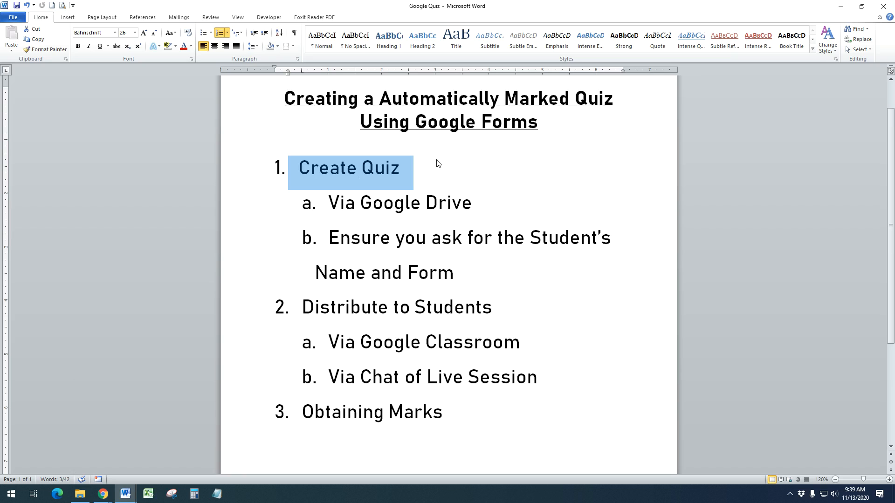
Add sub-items 'Shuffle Questions and answer options' and 'Added an Answer Key' under Create Quiz
left_click(410, 167)
key("ctrl+shift+Left")
key("ctrl+shift+Left")
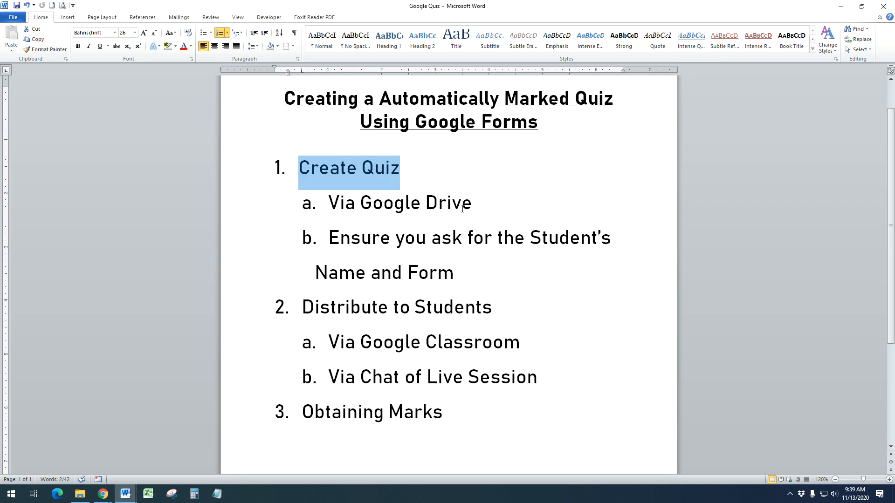
left_click_drag(487, 207, 347, 208)
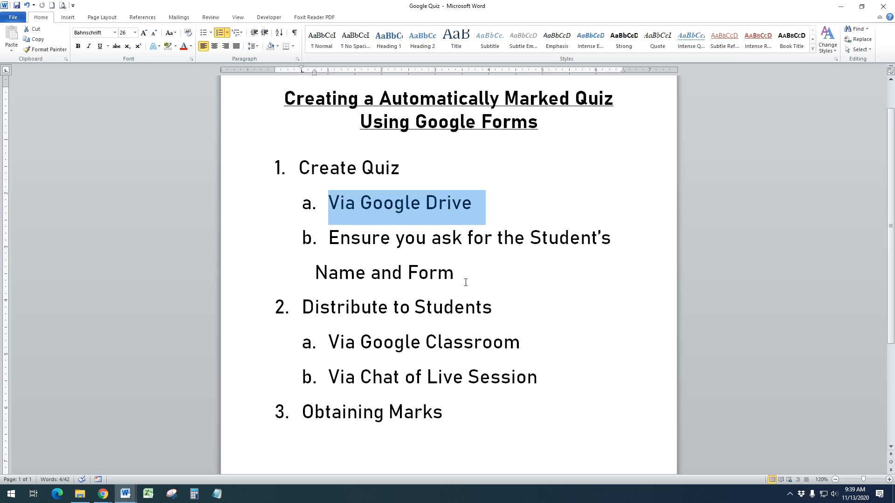
left_click_drag(466, 279, 329, 238)
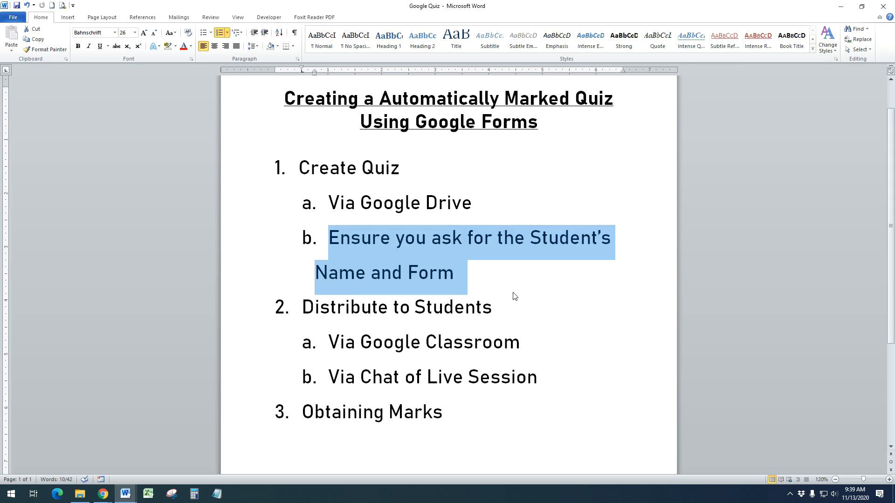
left_click(493, 274)
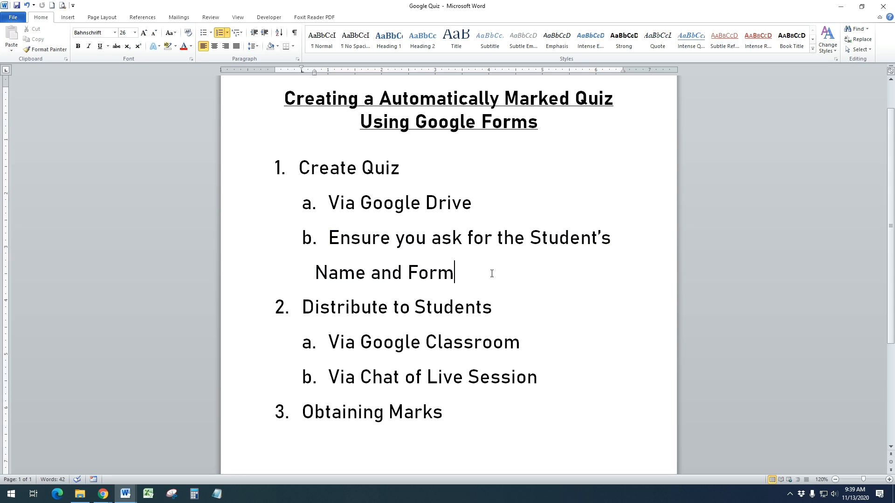
key("Return")
type("Shuffle Q")
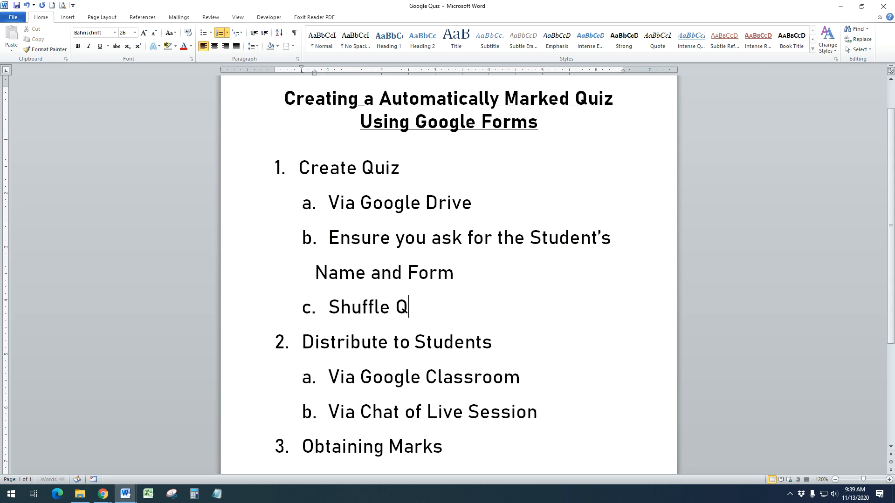
type("uestions and ")
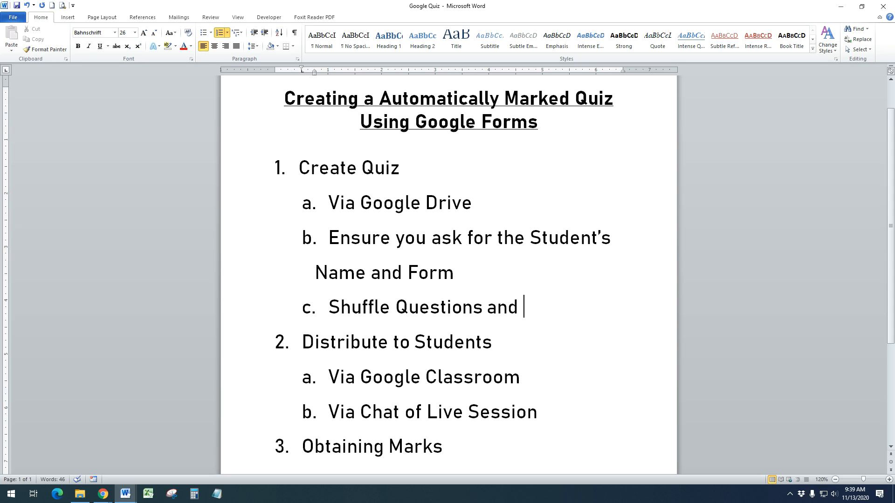
type("answer options")
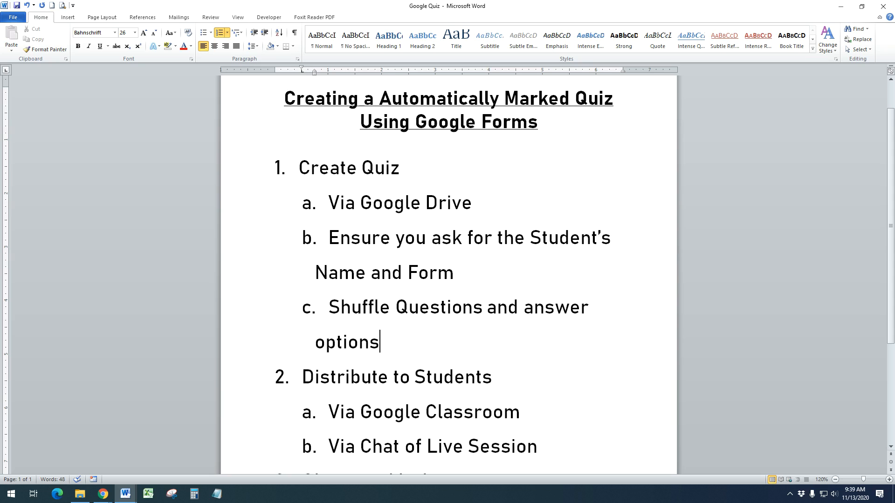
key("Return")
type("Added an")
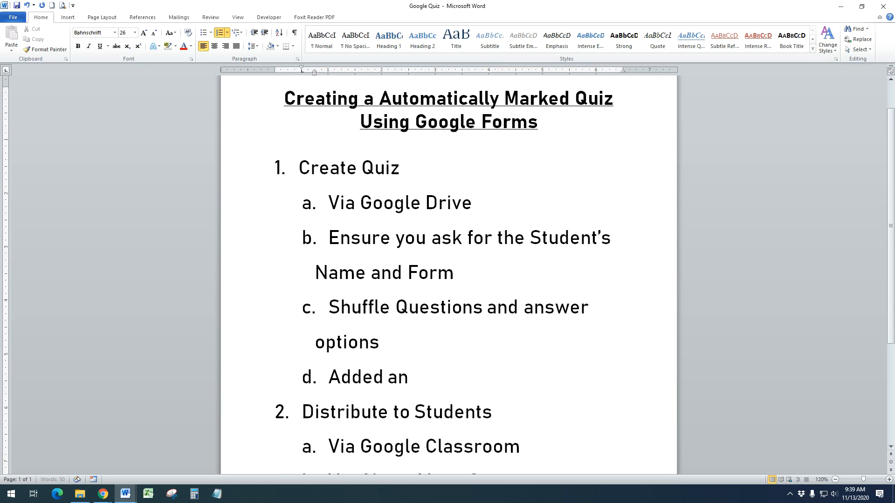
type(" Answer")
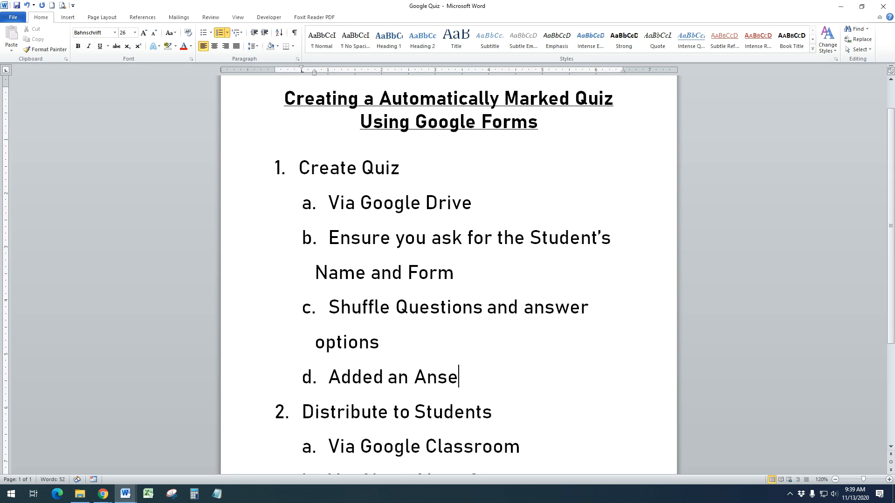
type(" Key")
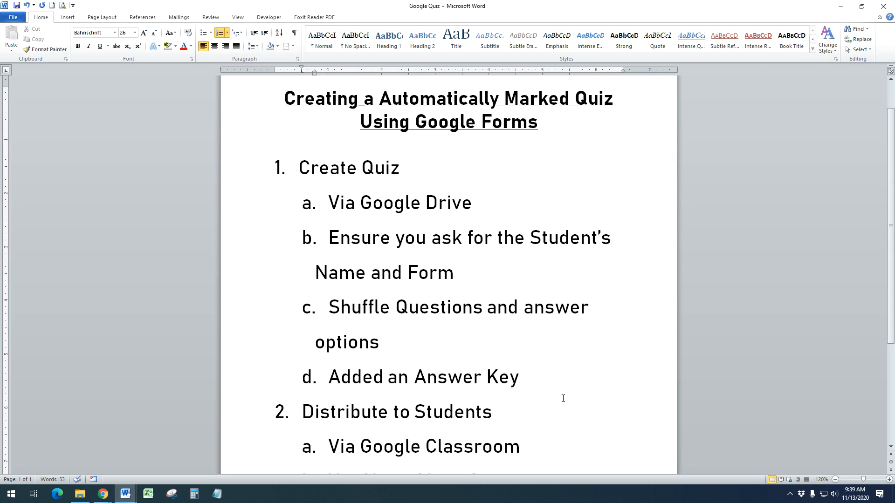
Highlight the Distribute to Students heading and its Via Google Classroom item
scroll(563, 398, "down", 4)
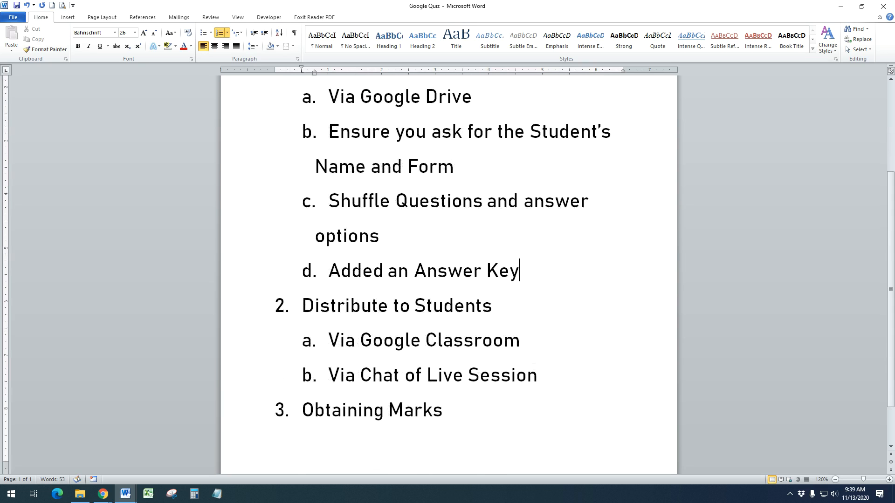
left_click_drag(504, 306, 302, 308)
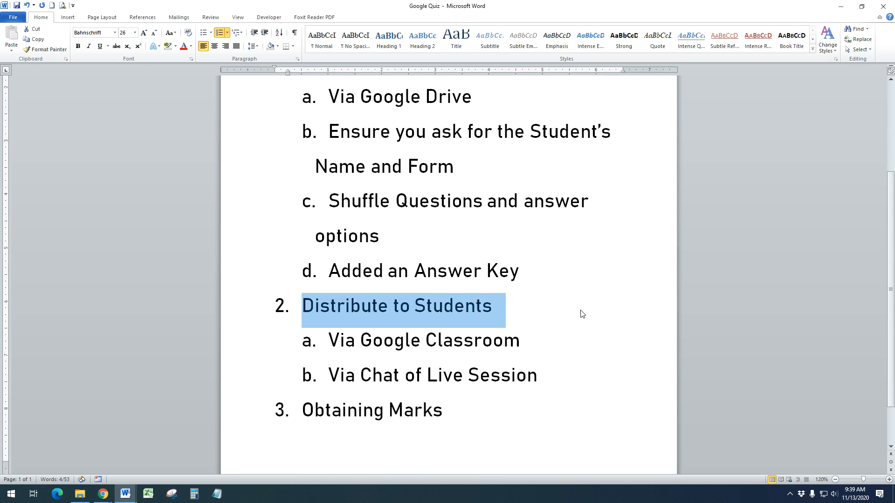
left_click_drag(548, 382, 329, 341)
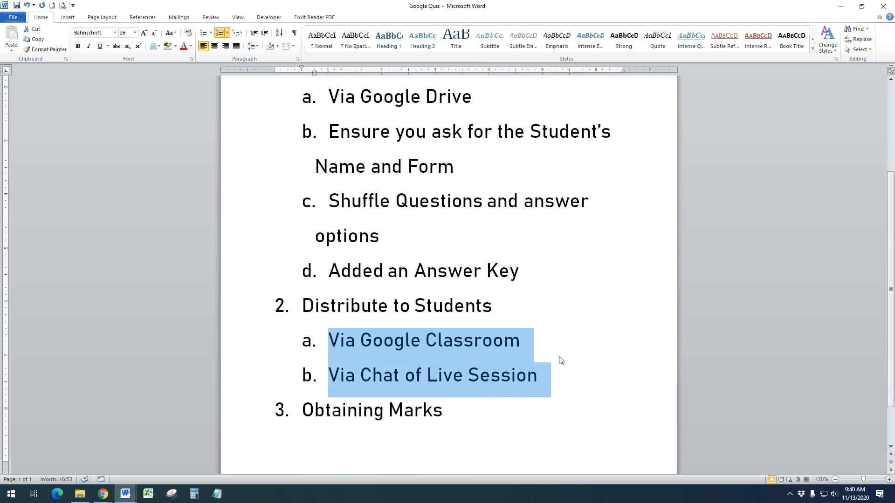
left_click(520, 347)
left_click_drag(521, 347, 329, 344)
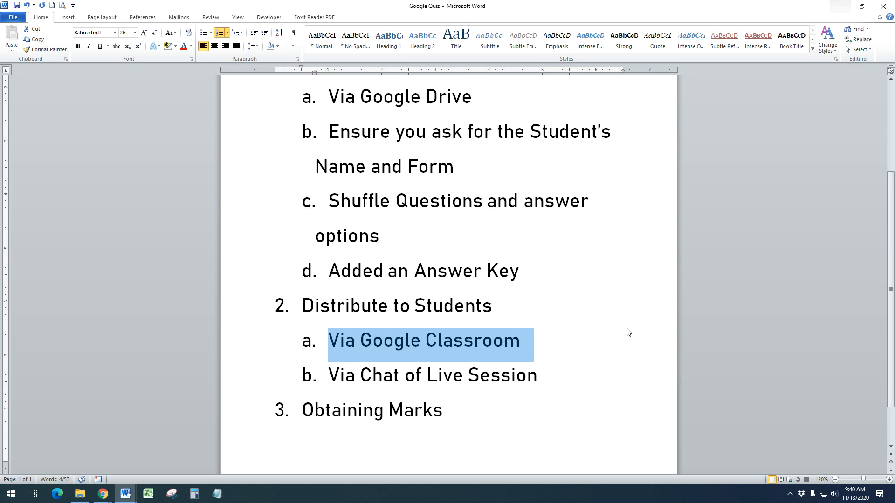
Copy the End Of Term 2020 - Subject form's share link, then go to Demo Class classwork
left_click(103, 494)
left_click(143, 461)
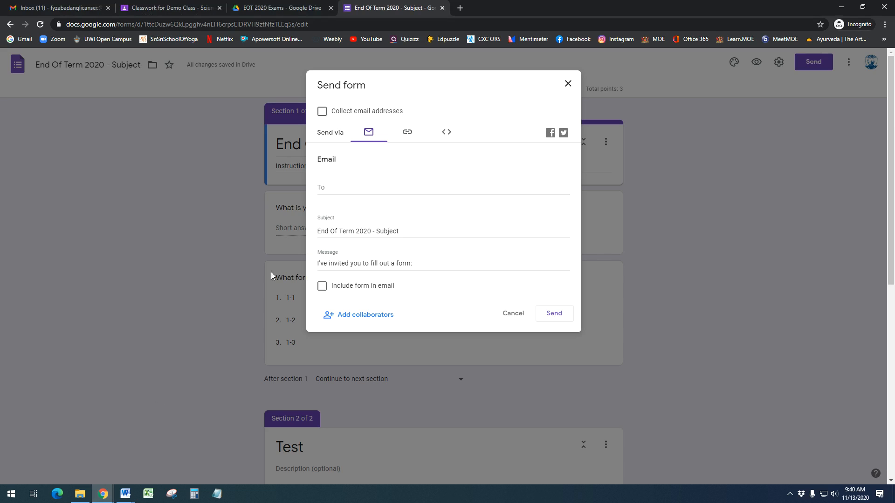
left_click(568, 84)
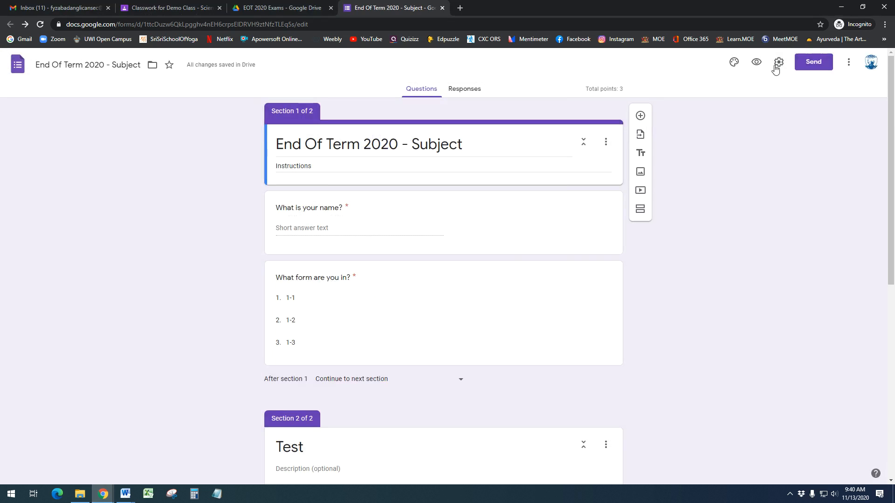
left_click(813, 62)
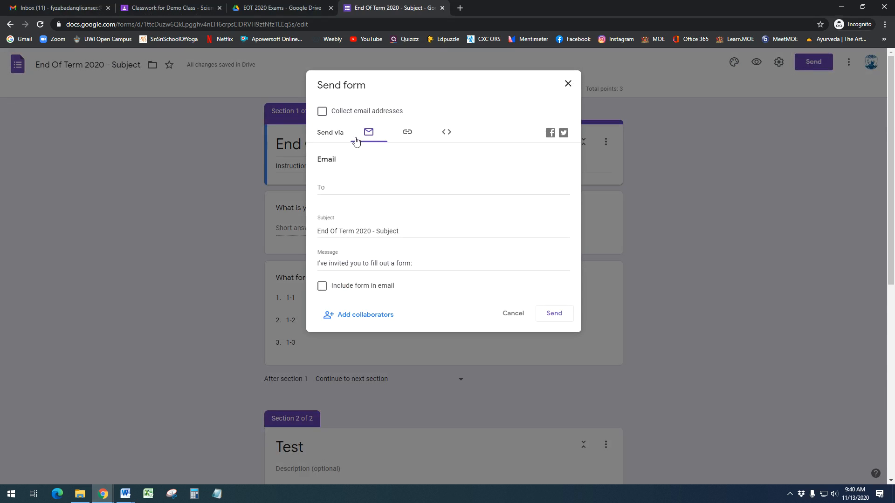
left_click(408, 135)
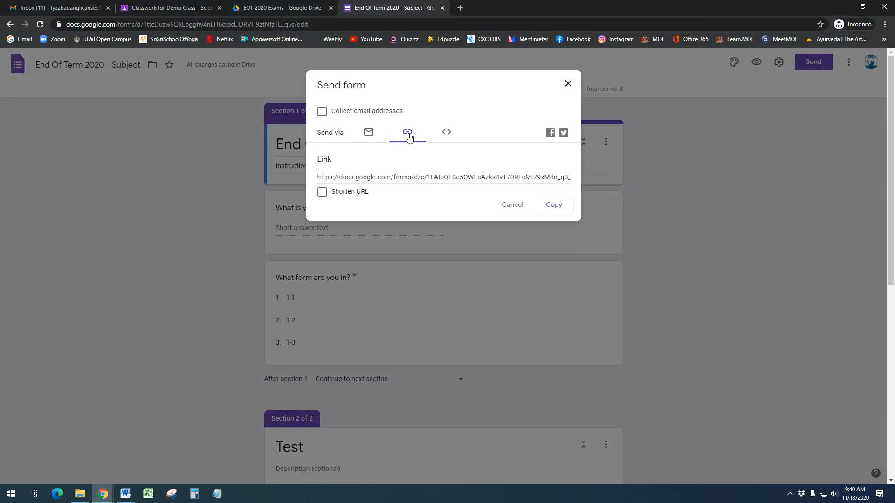
left_click(557, 208)
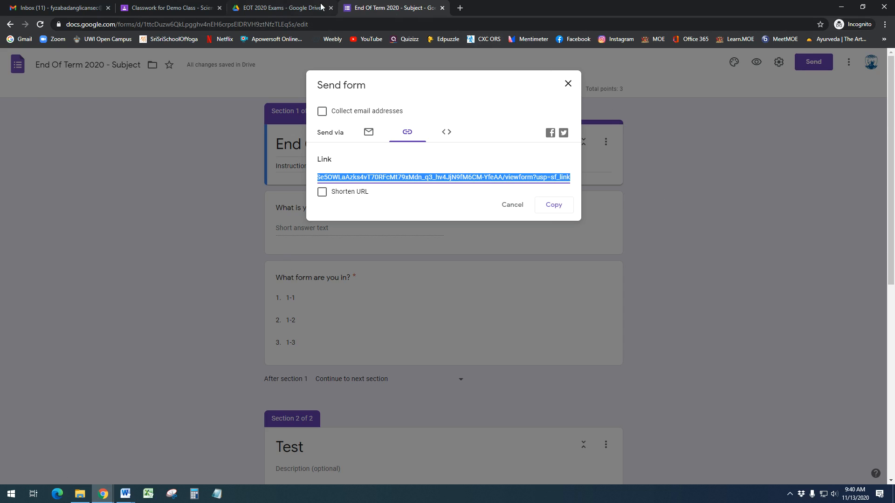
left_click(286, 7)
left_click(167, 6)
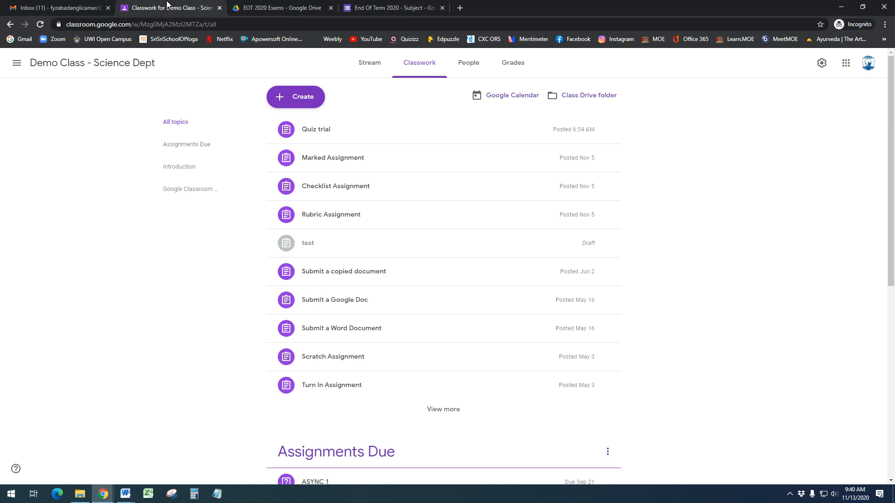
Create a new Classroom assignment titled 'EOT TRIAL'
left_click(297, 98)
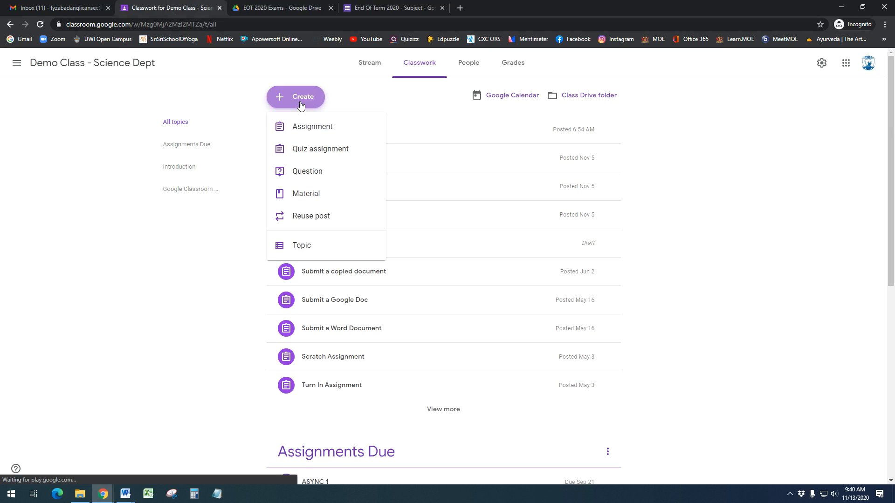
left_click(306, 134)
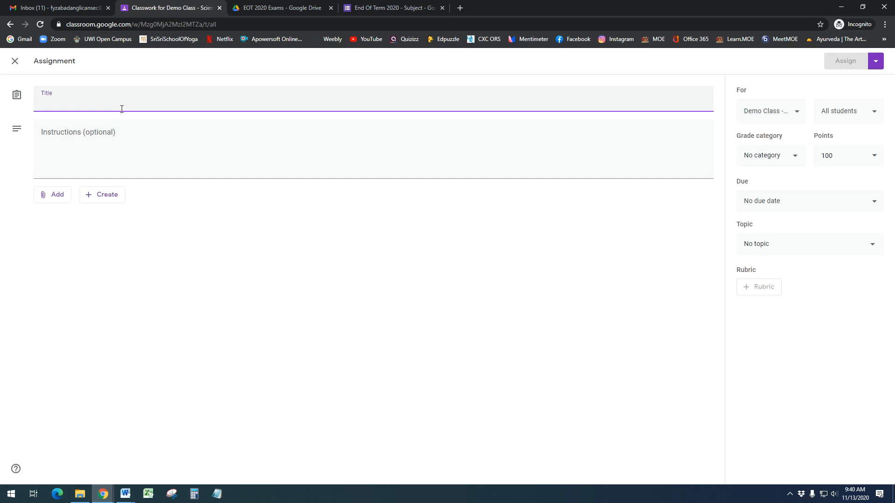
type("EOT T")
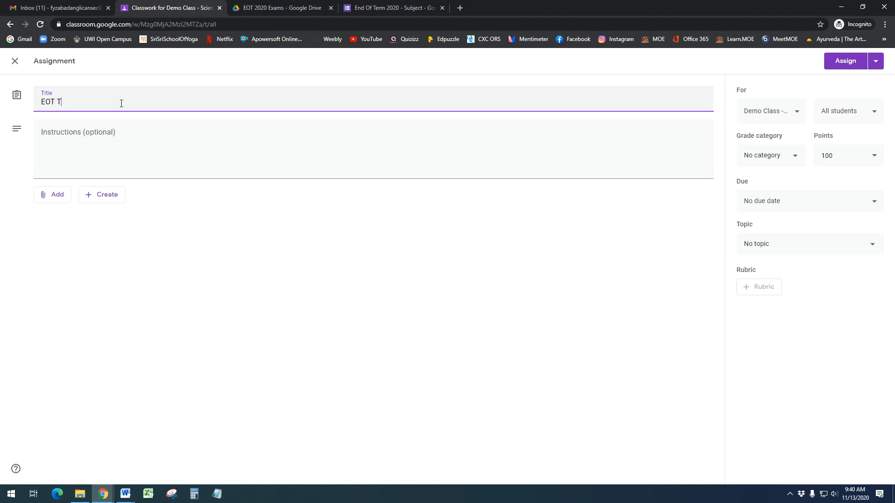
type("RIAL")
Attach the copied form link to the assignment
left_click(56, 199)
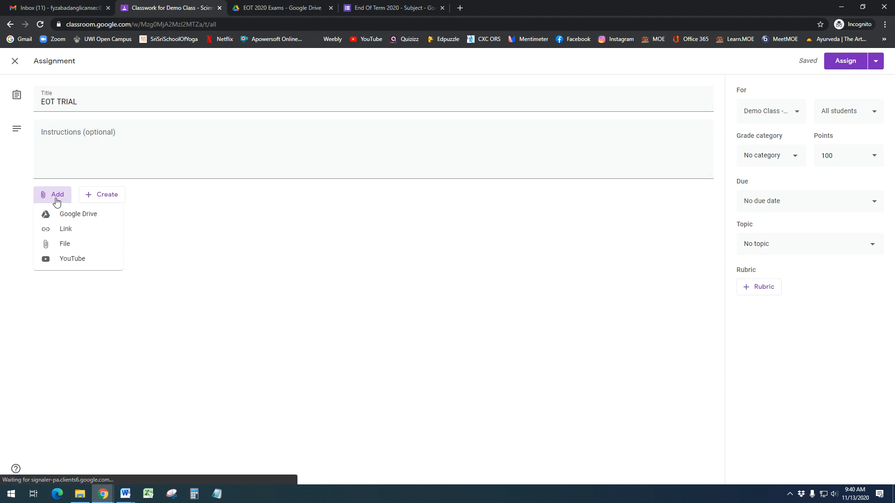
left_click(62, 228)
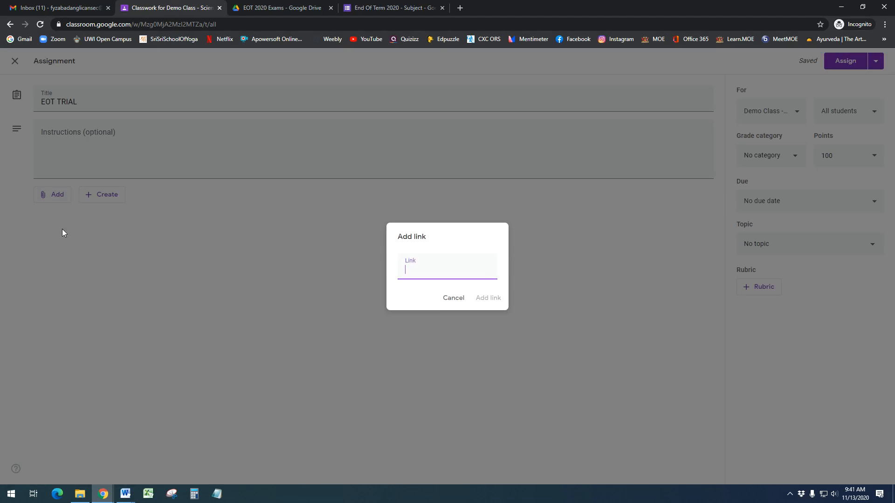
right_click(430, 274)
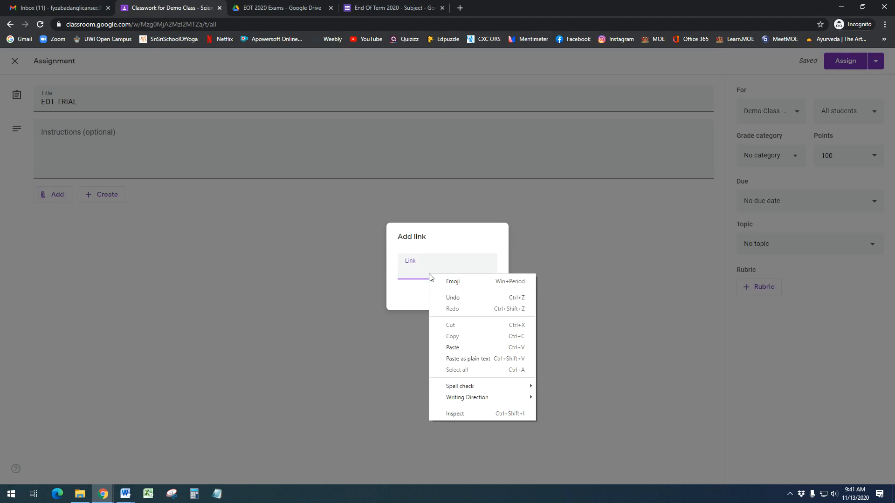
left_click(452, 346)
left_click(480, 299)
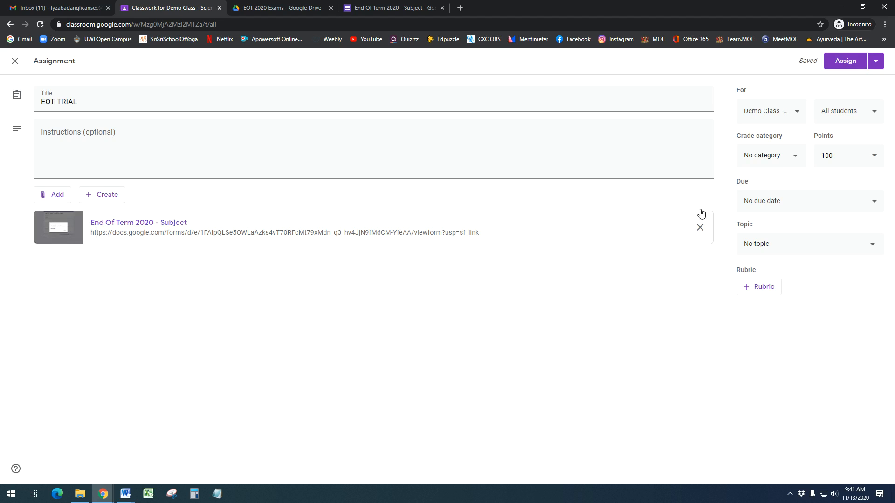
Make the assignment worth 3 points and due today, November 13
left_click(842, 158)
double_click(831, 156)
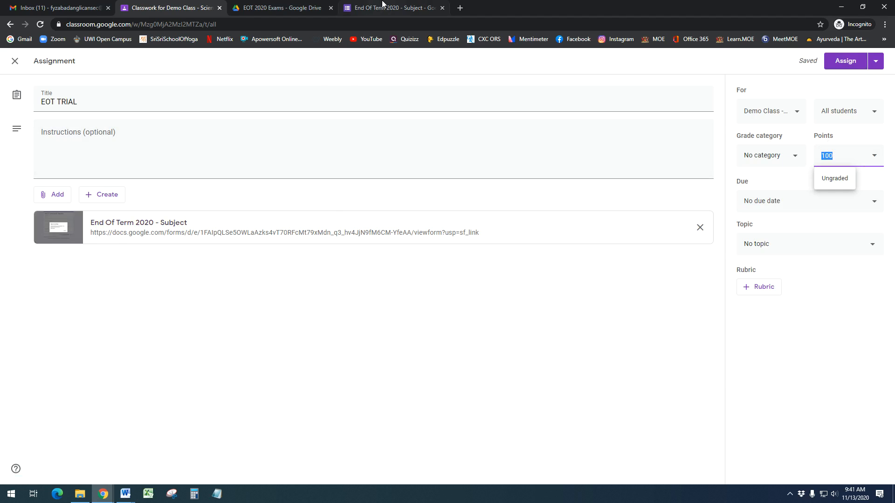
left_click(387, 8)
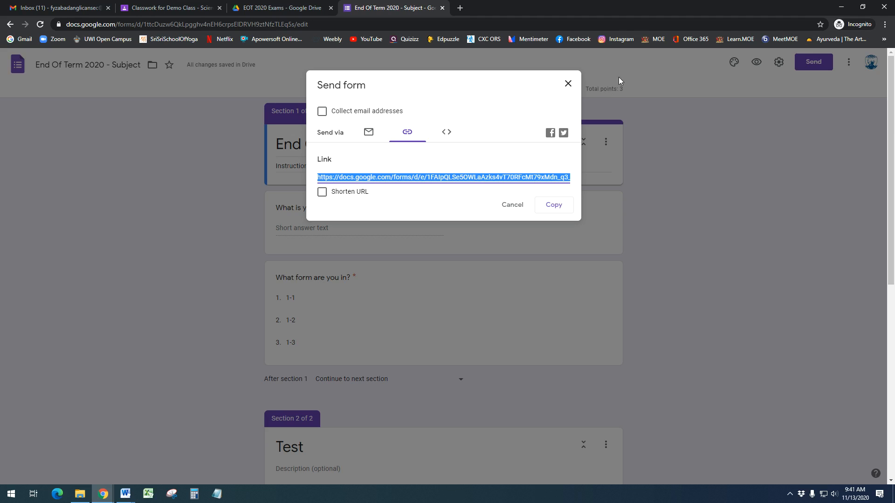
left_click(180, 8)
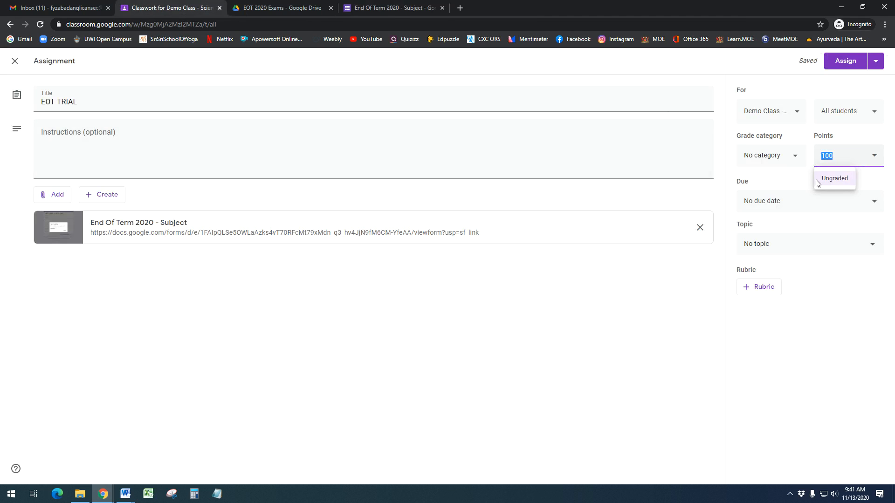
type("3")
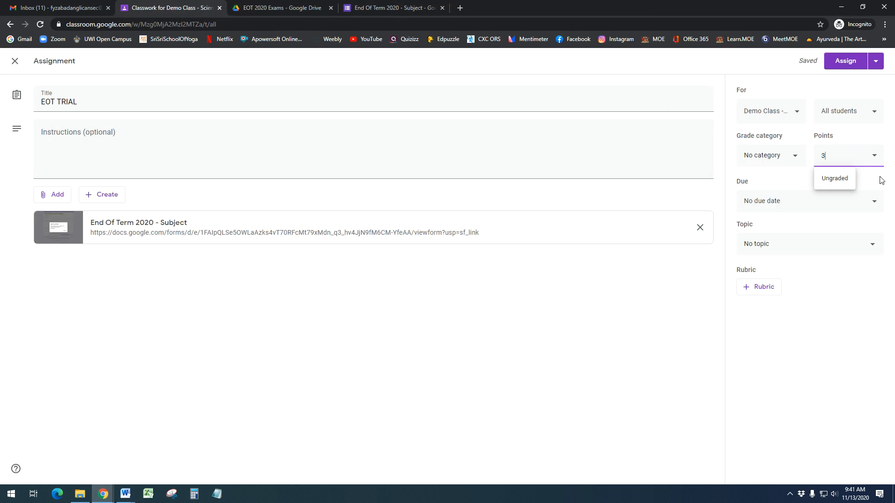
left_click(795, 207)
left_click(793, 245)
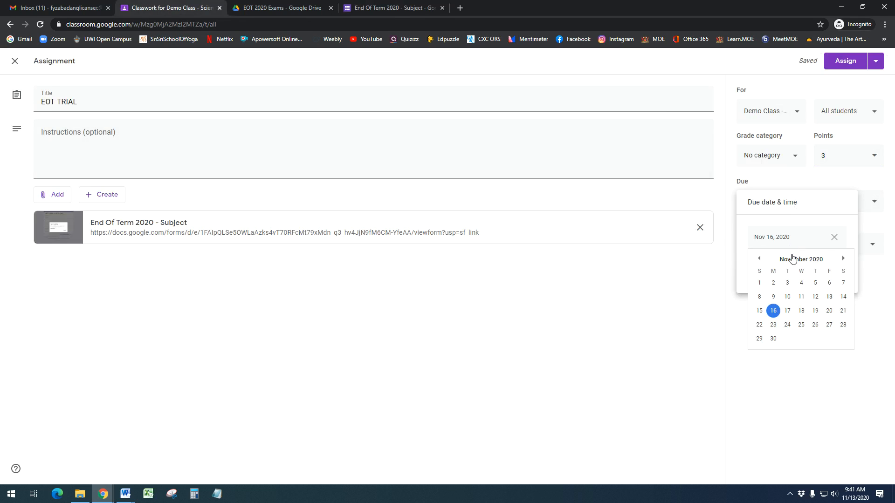
left_click(828, 297)
left_click(786, 368)
File the assignment under Assignments Due and assign it to a single student
left_click(783, 248)
left_click(660, 309)
left_click(807, 250)
left_click(805, 297)
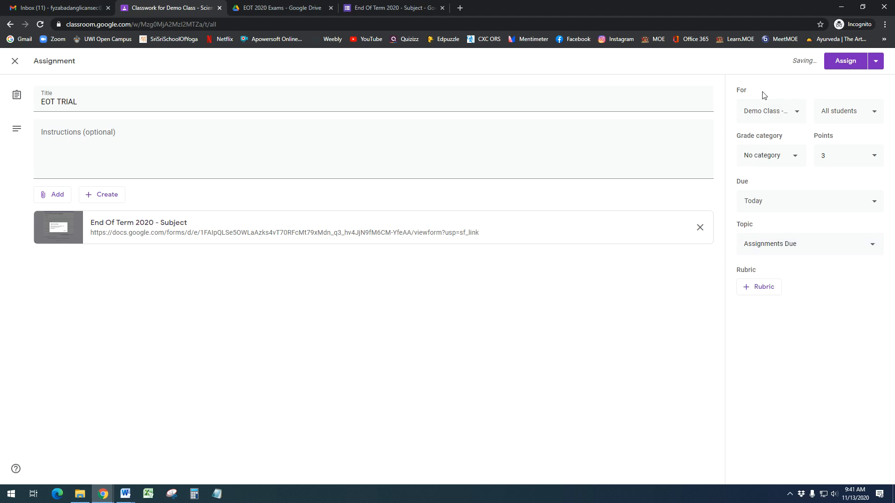
left_click(834, 117)
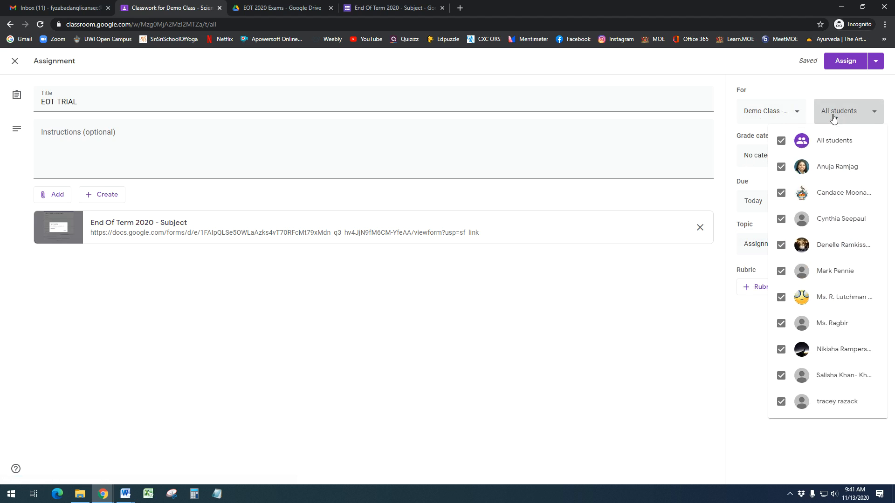
left_click(781, 140)
left_click(781, 298)
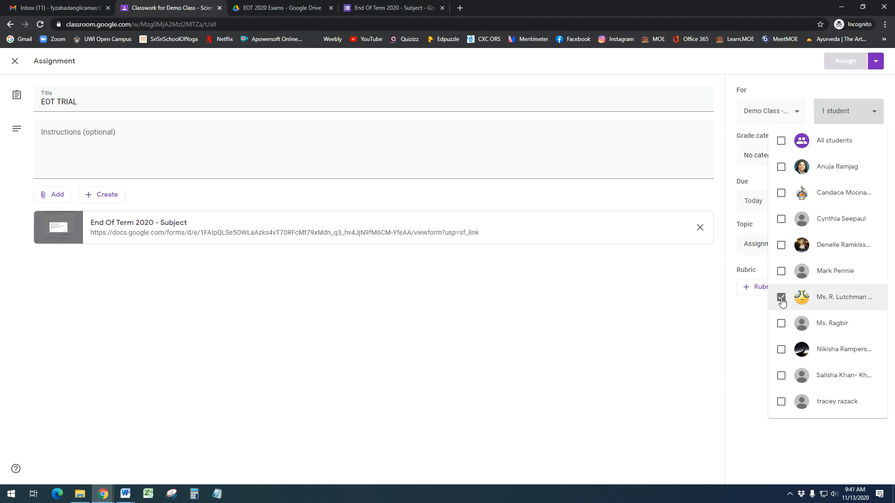
left_click(661, 322)
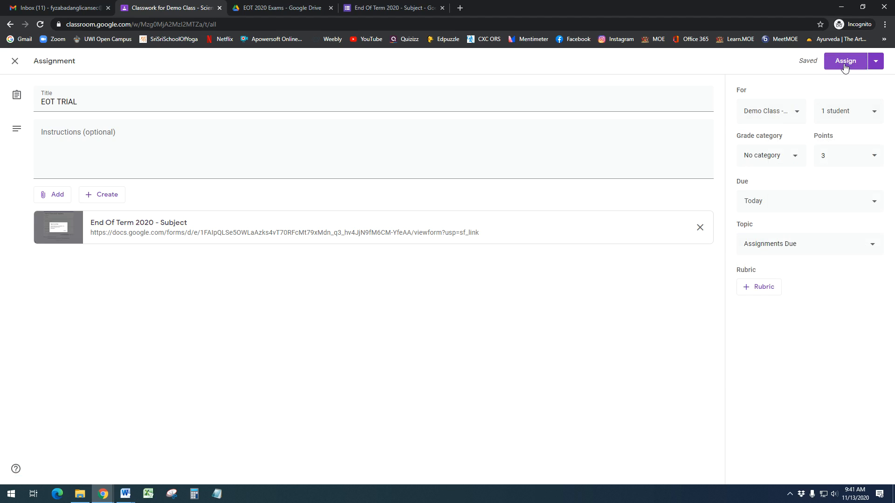
left_click(879, 67)
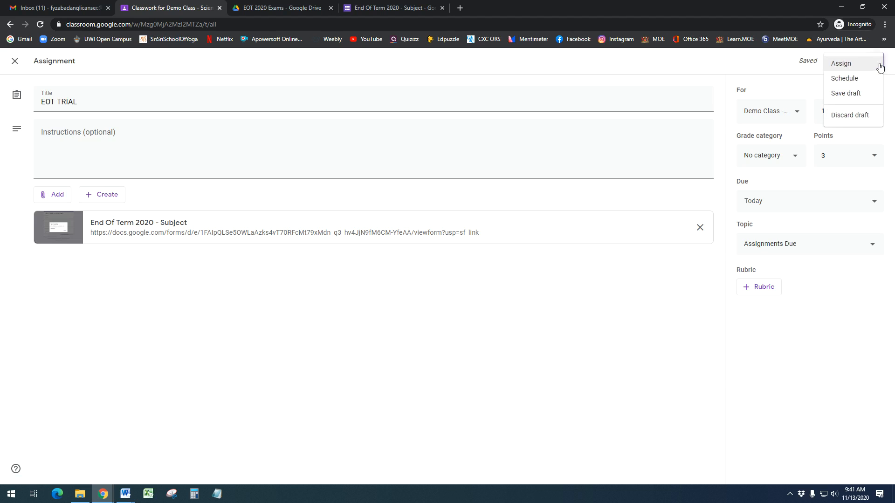
left_click(879, 68)
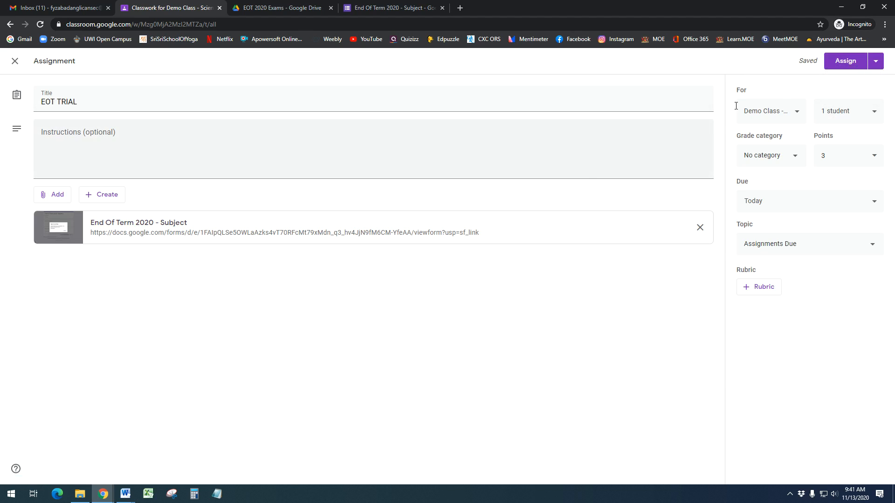
left_click(876, 61)
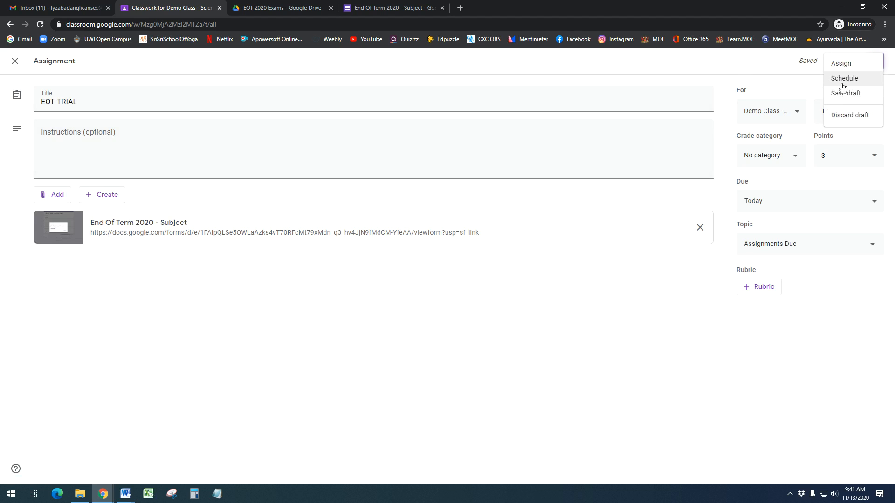
left_click(844, 79)
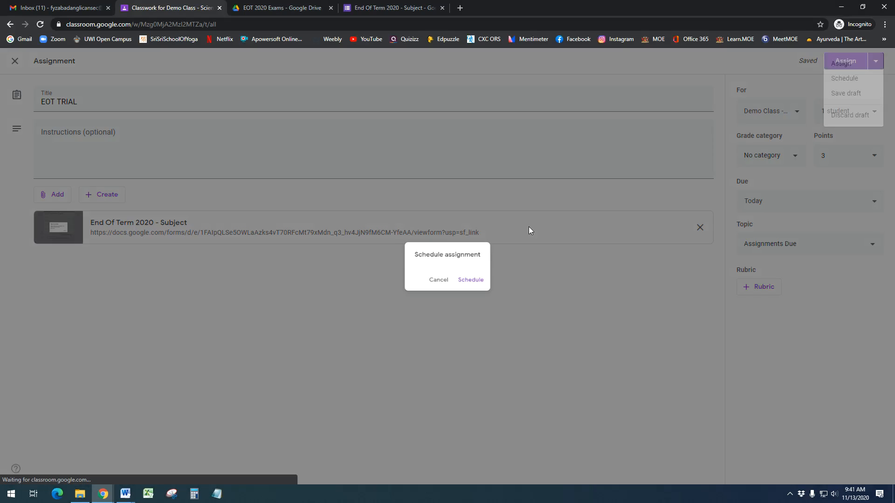
left_click(437, 251)
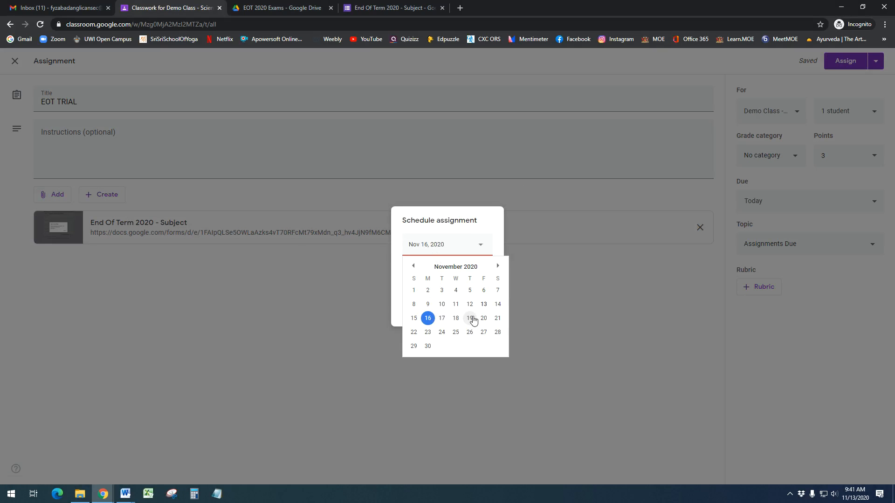
left_click(483, 304)
left_click(438, 278)
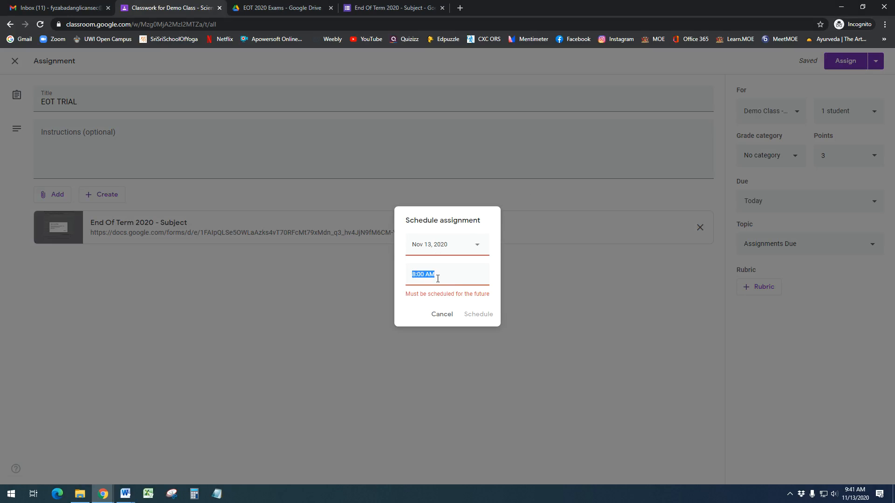
type("7")
left_click(433, 315)
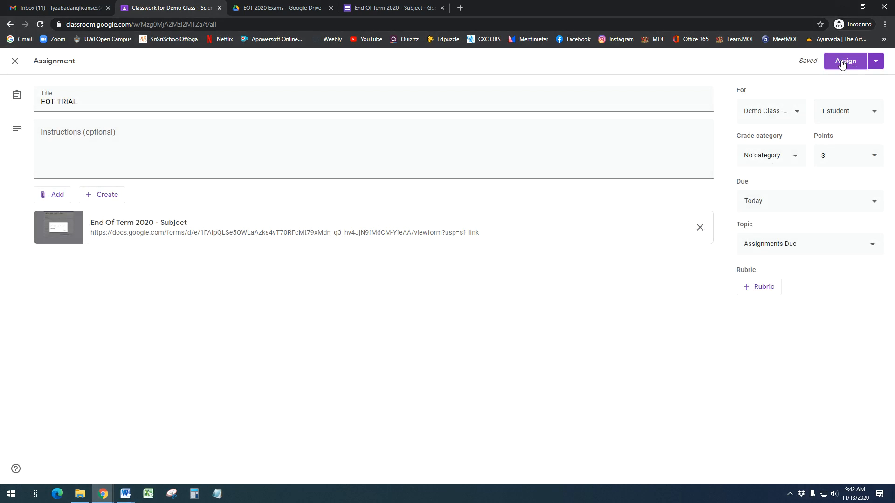
Post the EOT TRIAL assignment and find it under Assignments Due, due today
left_click(842, 63)
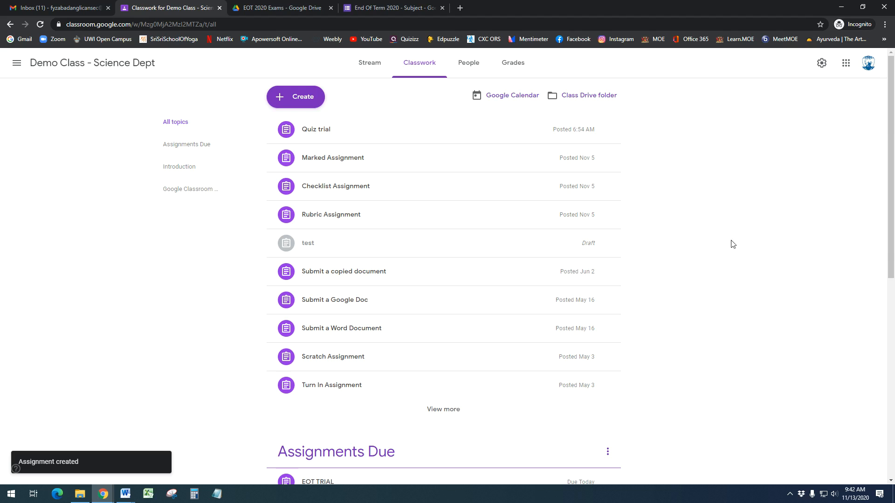
scroll(712, 327, "down", 3)
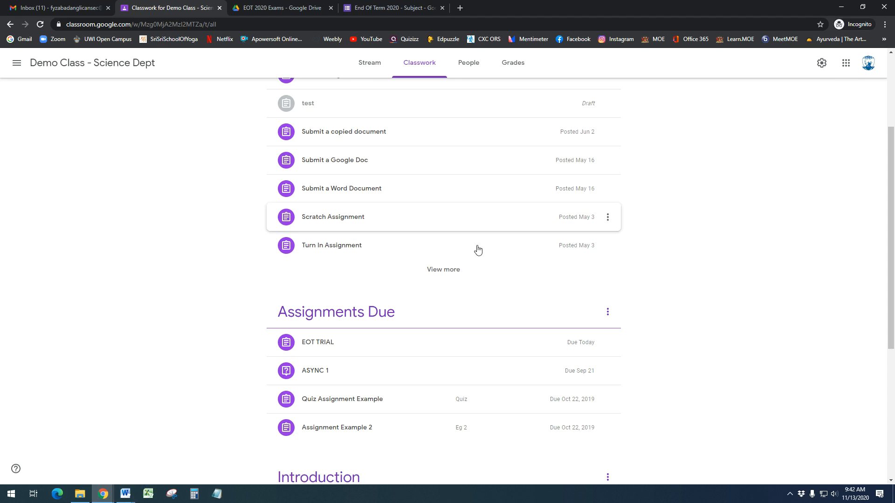
scroll(495, 283, "up", 3)
scroll(419, 350, "down", 1)
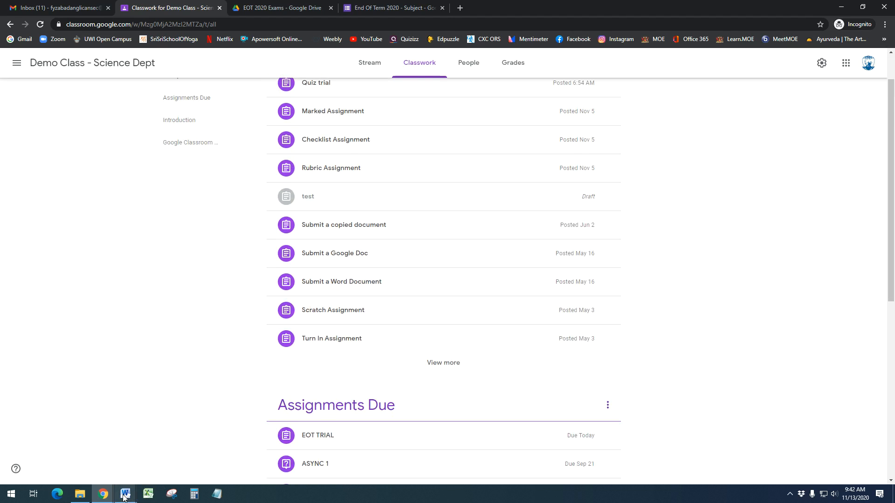
Briefly bring up the Teacher View Word document, then minimize it back to Classroom
mouse_move(125, 494)
left_click(249, 454)
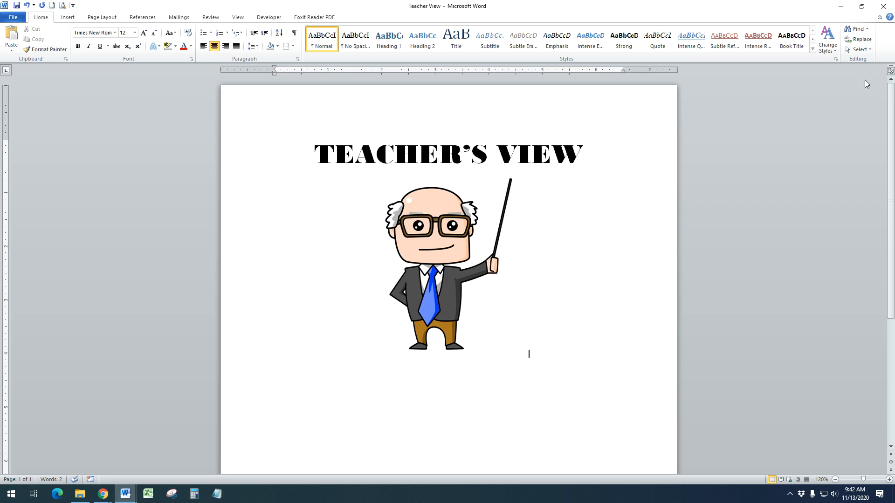
left_click(840, 6)
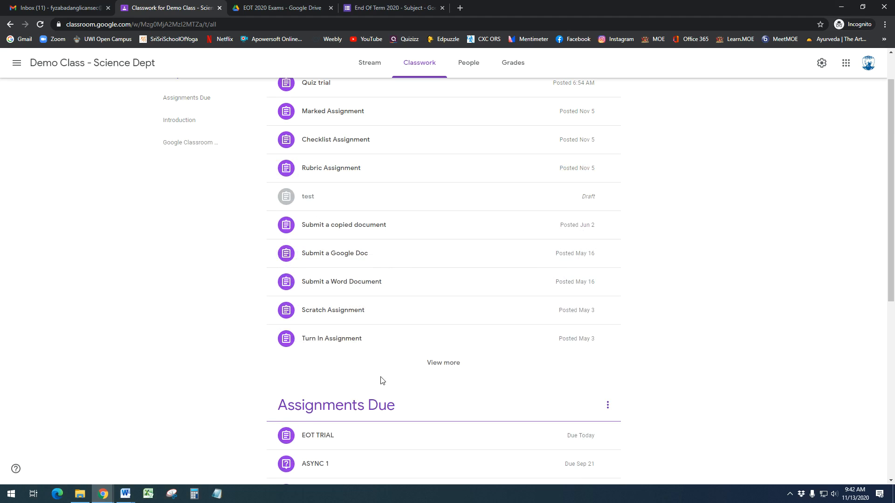
scroll(380, 379, "down", 3)
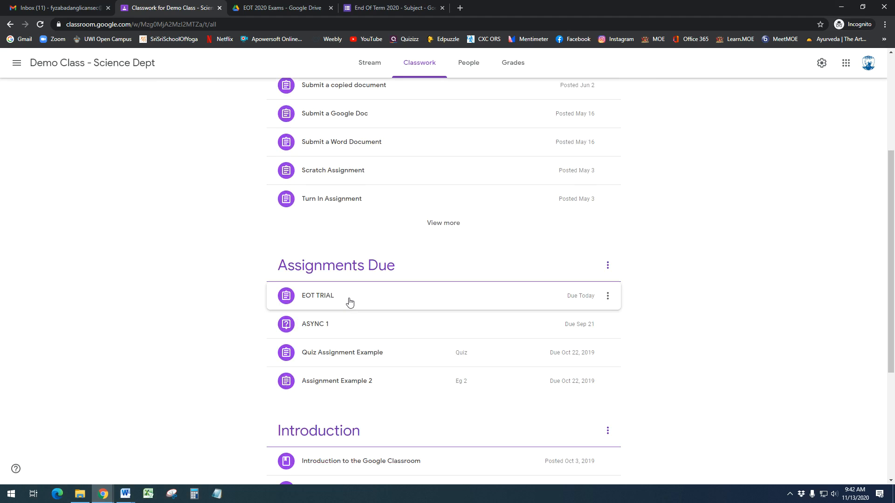
Cancel the quiz's Send form dialog and close the Forms editor tab
left_click(291, 6)
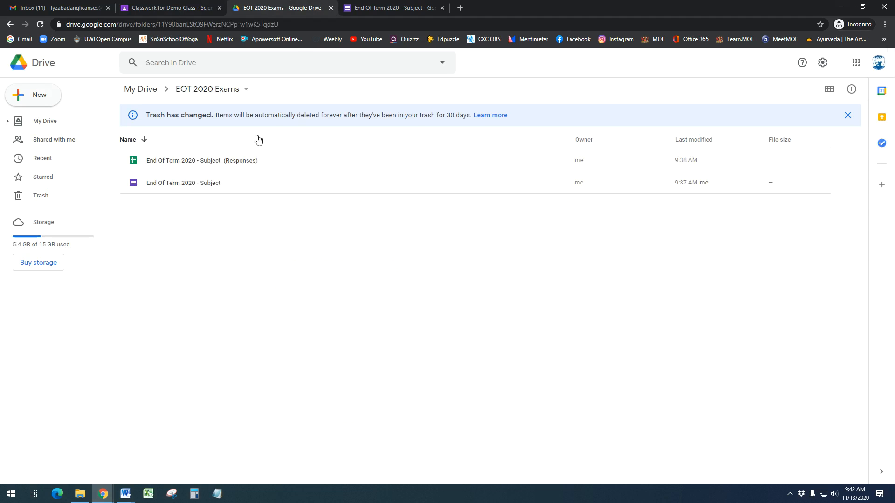
left_click(375, 8)
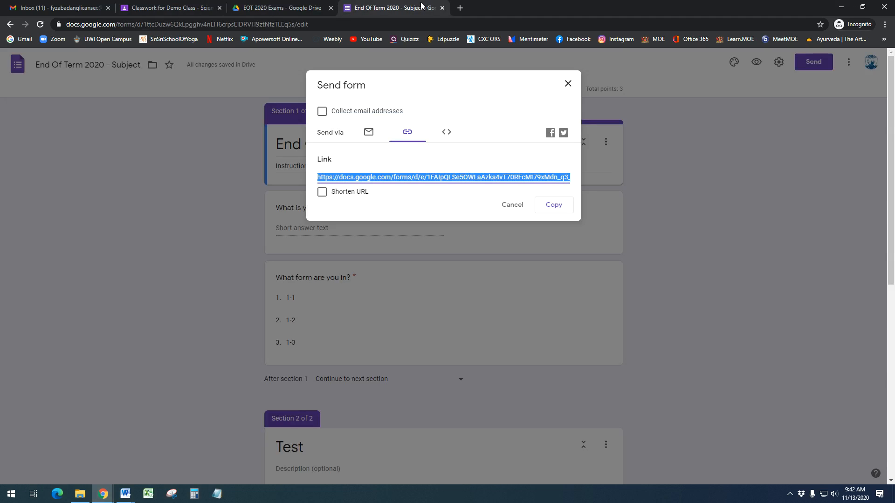
left_click(515, 208)
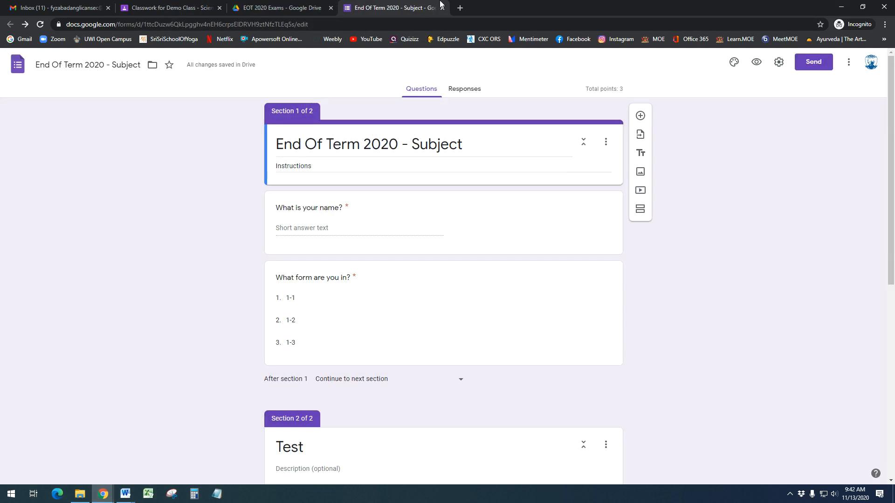
left_click(442, 8)
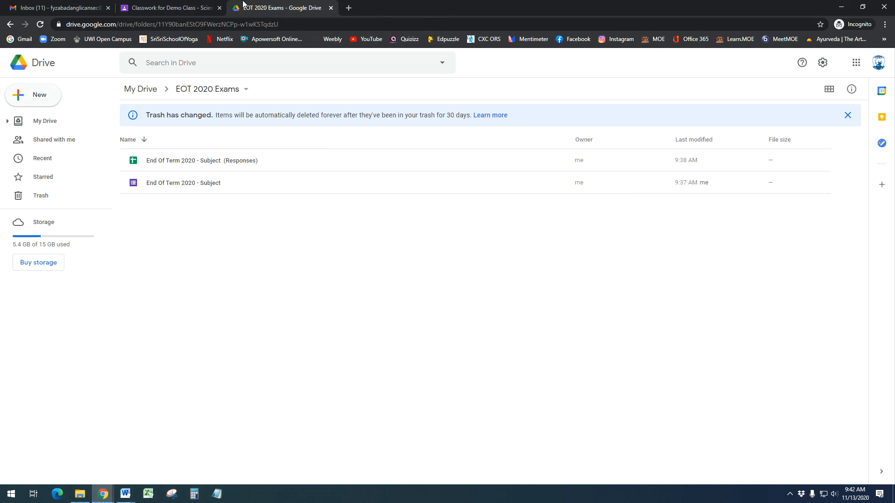
Return to the Classwork page, then bring up the Student's View Word document
left_click(178, 8)
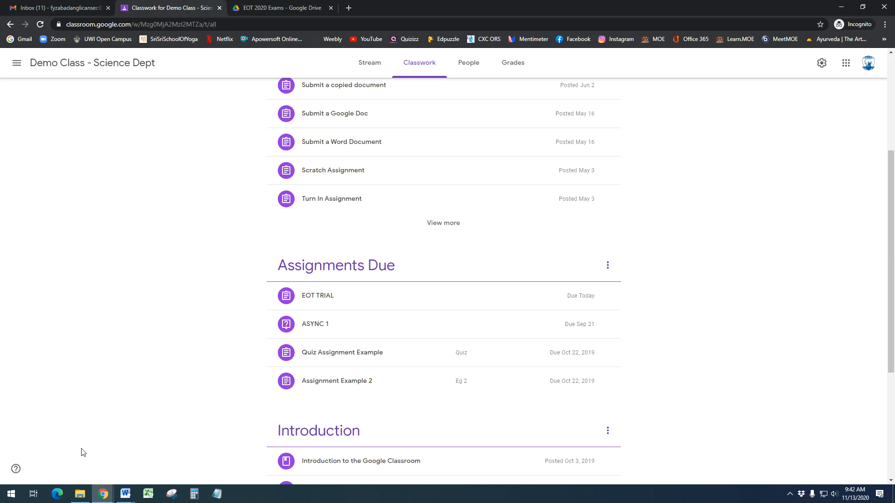
left_click(126, 495)
left_click(246, 448)
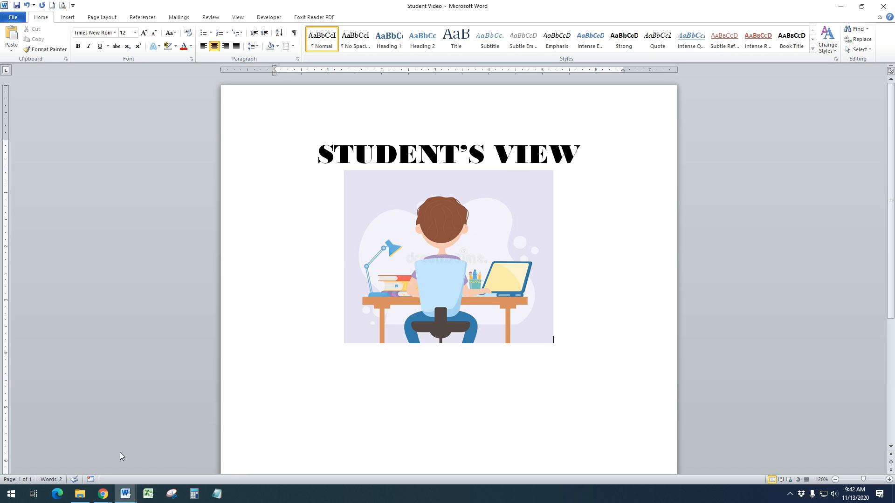
Switch to the student's Chrome window showing the Demo Class - Science Dept stream
left_click(104, 494)
left_click(61, 474)
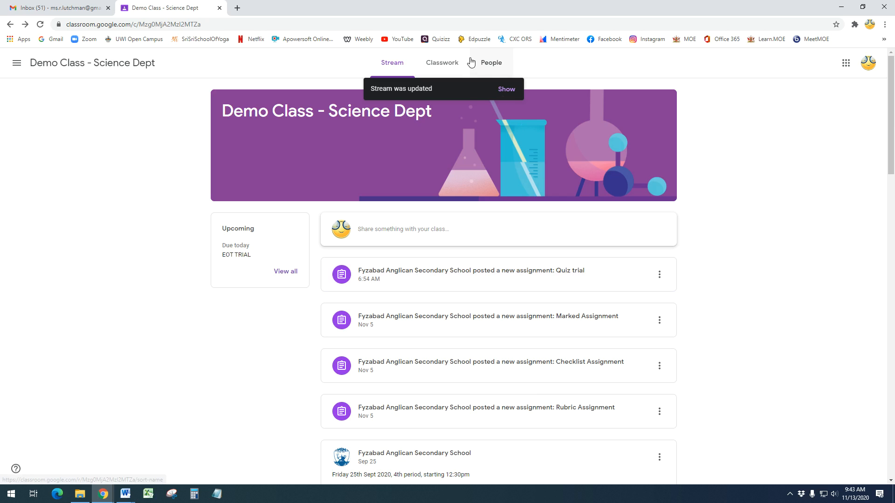
As the student, open EOT TRIAL from Classwork and launch its End Of Term 2020 quiz
left_click(445, 65)
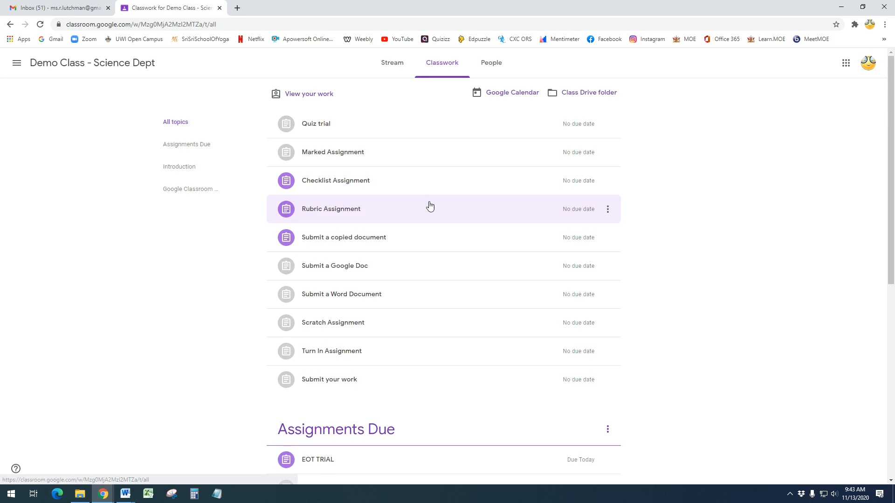
scroll(422, 286, "down", 2)
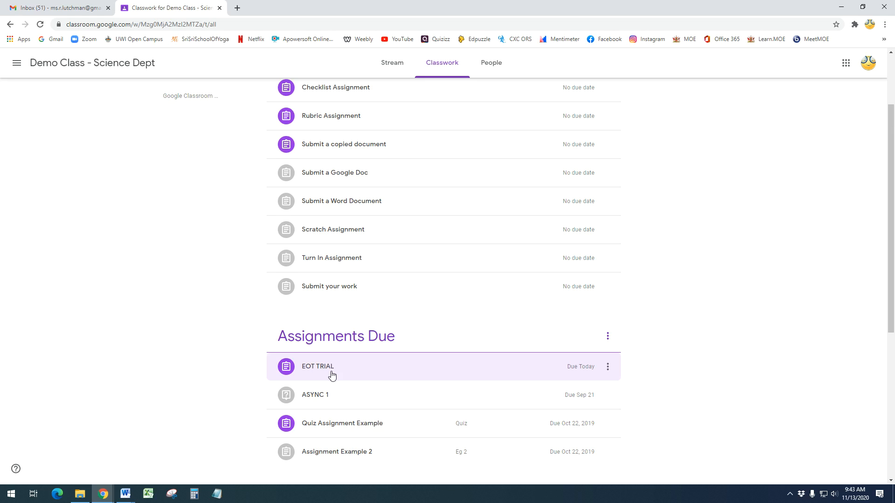
scroll(332, 376, "down", 2)
left_click(319, 281)
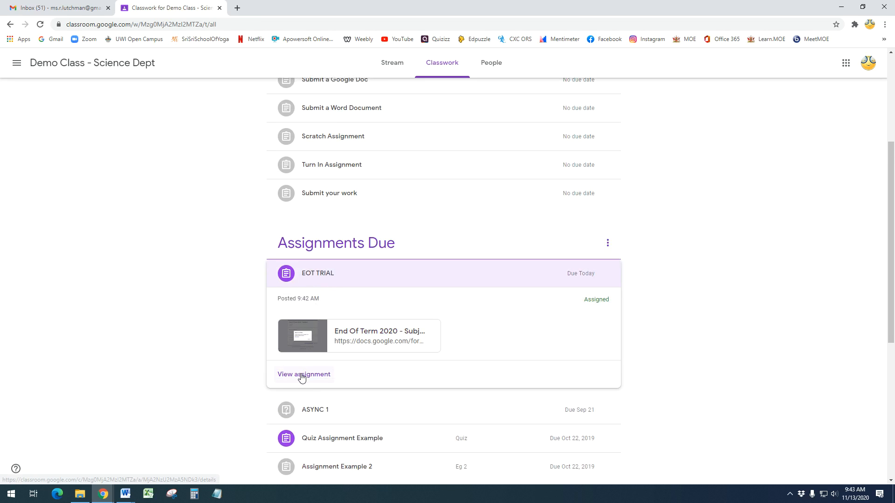
left_click(348, 335)
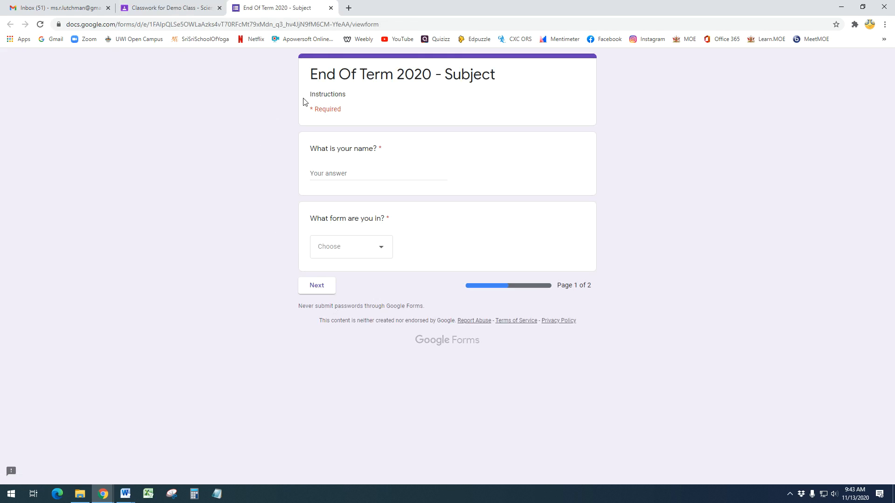
Enter the student's name, choose form class 1-1, and continue to page 2
left_click(376, 172)
key("Tab")
left_click(380, 255)
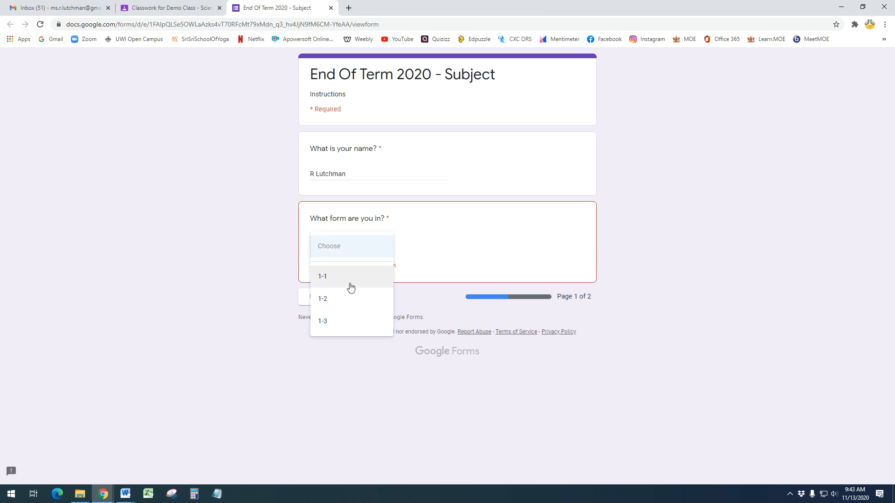
left_click(351, 278)
left_click(322, 291)
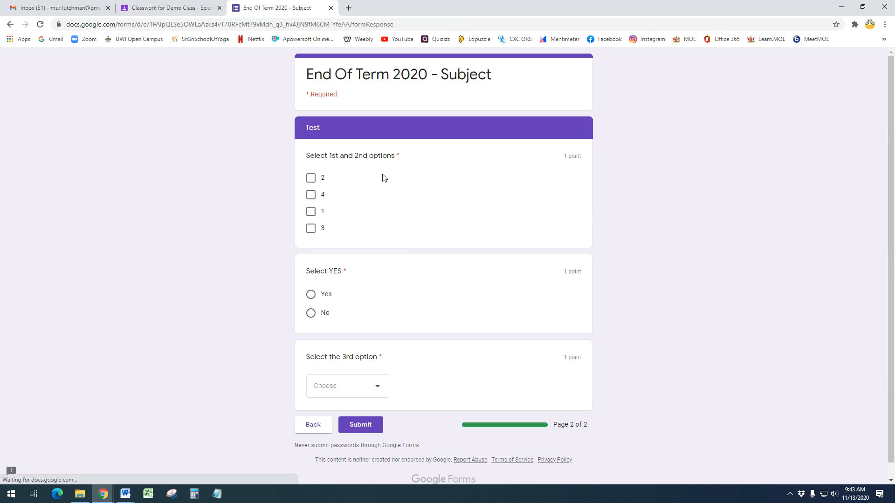
Tick options 1 and 2, answer No, choose 3, and submit the quiz
left_click(310, 211)
left_click(310, 177)
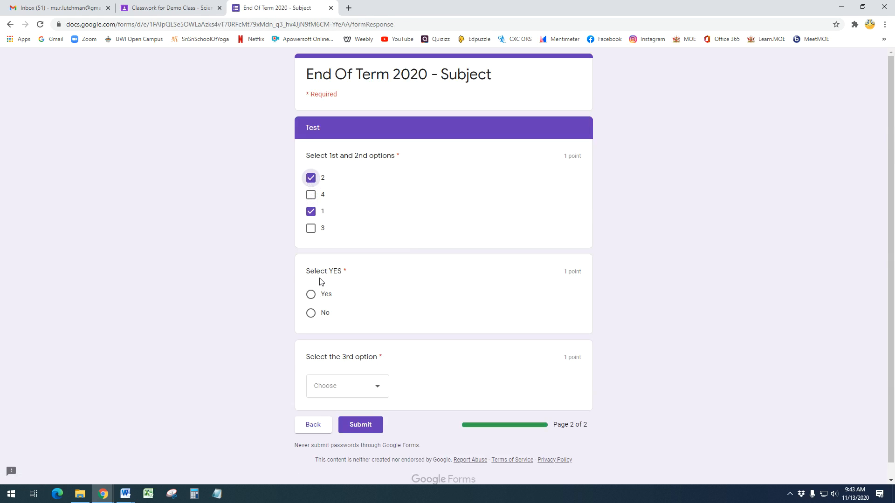
left_click(311, 314)
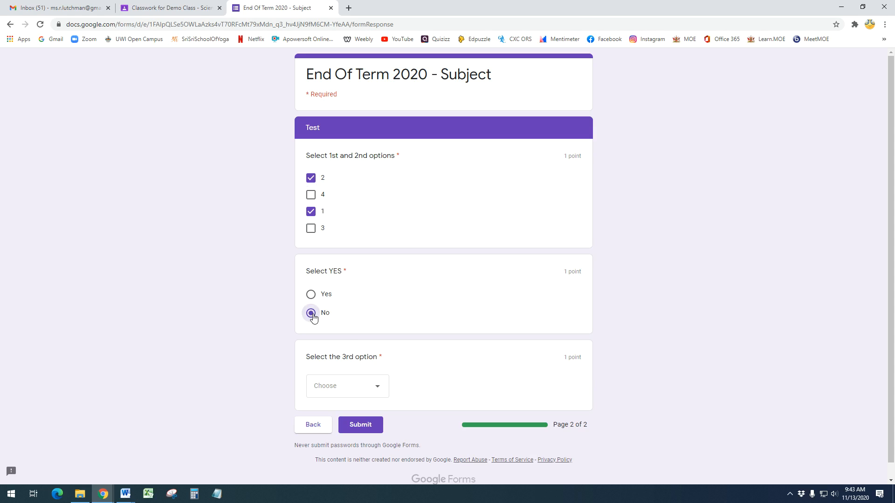
left_click(359, 390)
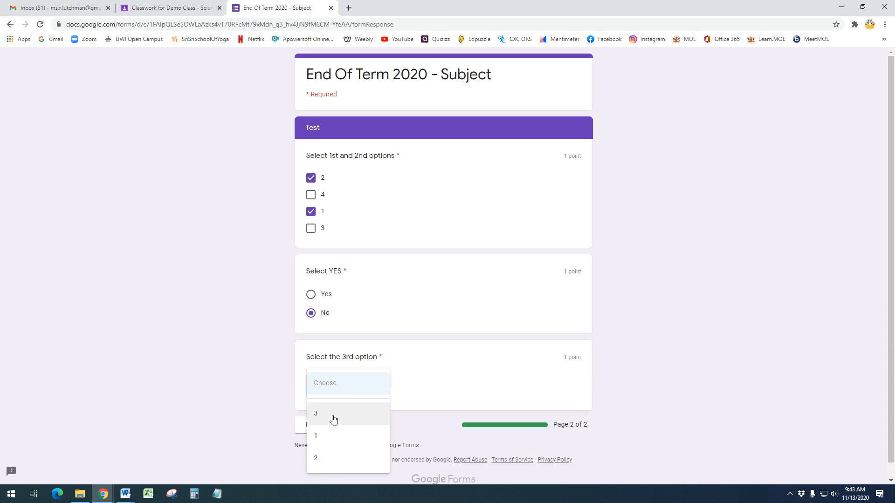
left_click(333, 420)
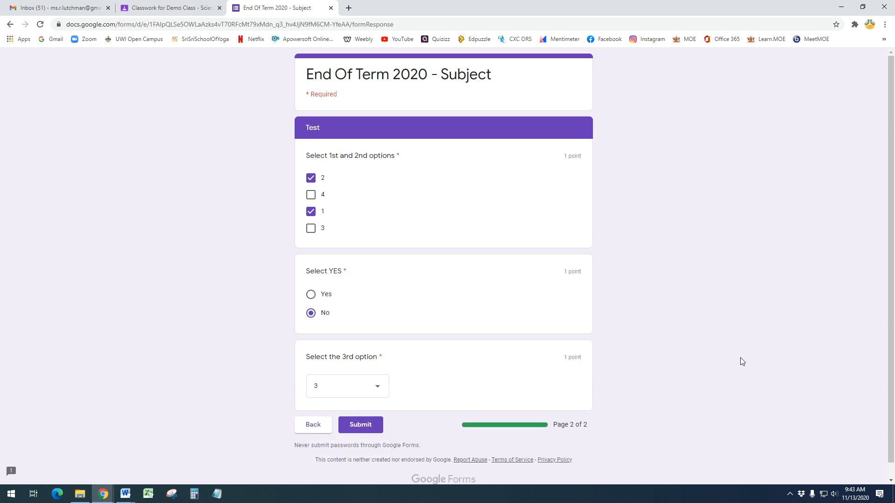
left_click(369, 387)
left_click(420, 376)
left_click(376, 391)
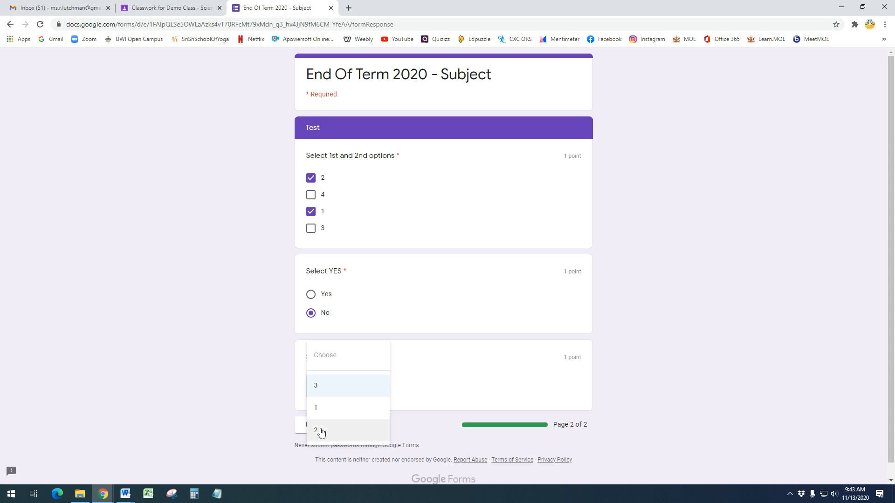
left_click(318, 389)
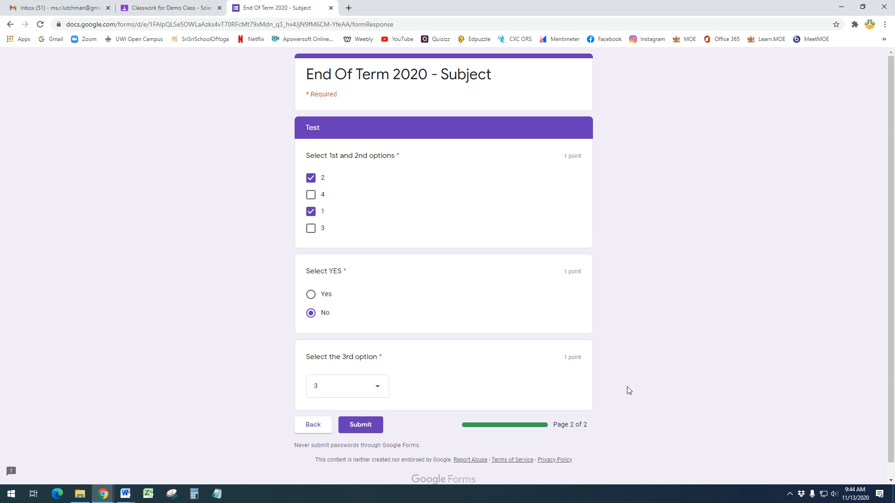
left_click(359, 425)
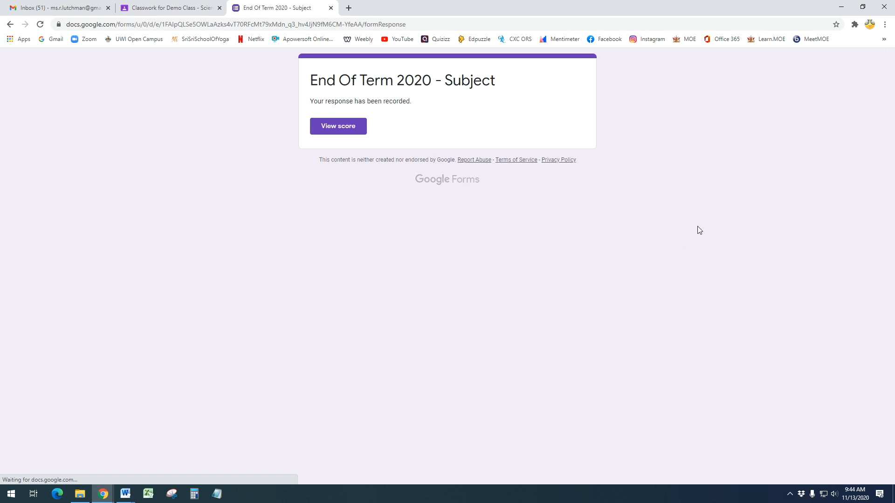
left_click(334, 130)
scroll(629, 252, "down", 3)
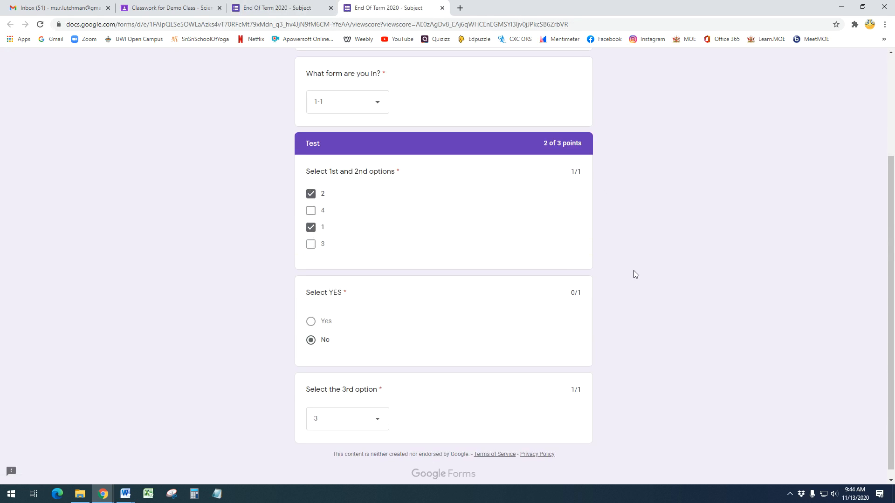
scroll(637, 299, "up", 3)
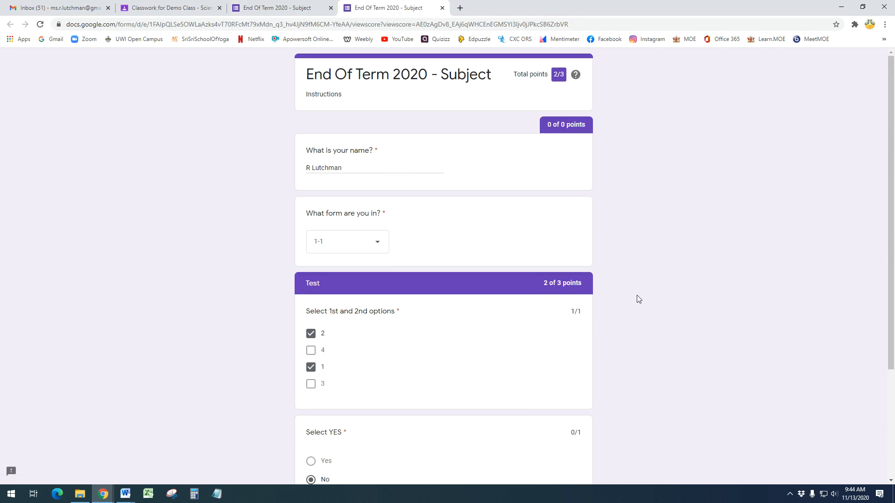
scroll(638, 298, "down", 3)
scroll(637, 296, "up", 3)
scroll(615, 300, "down", 2)
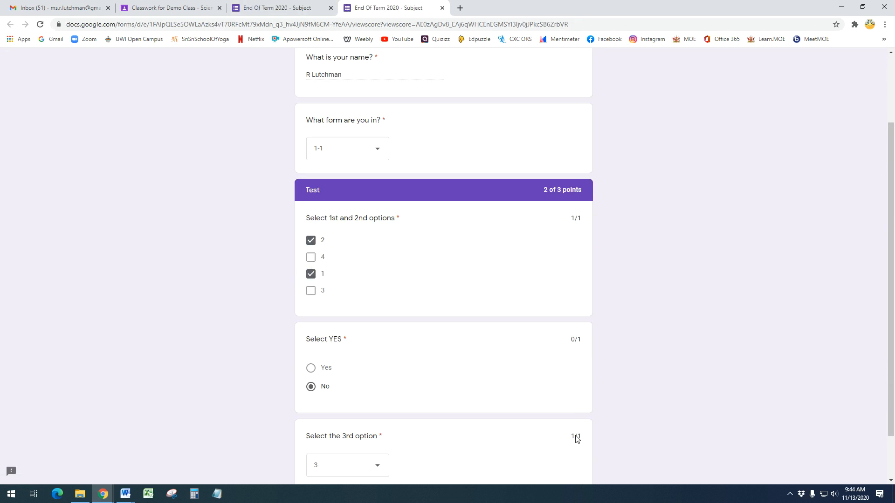
scroll(581, 432, "down", 1)
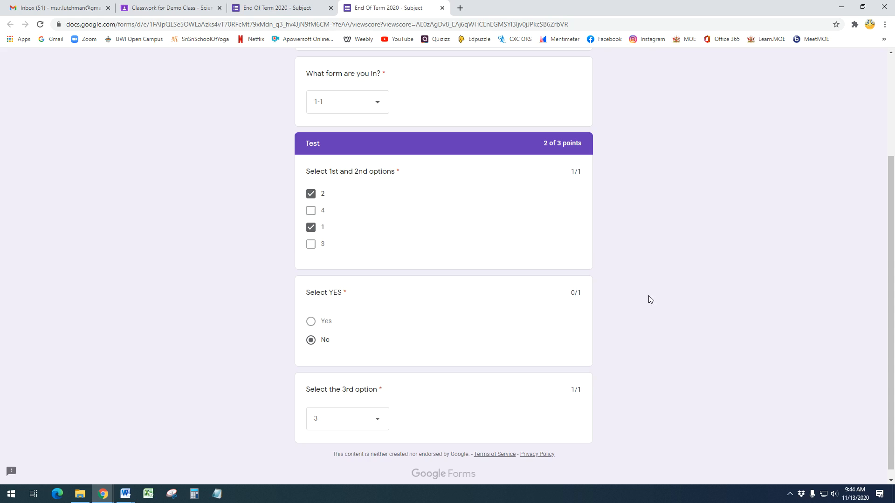
scroll(637, 332, "up", 3)
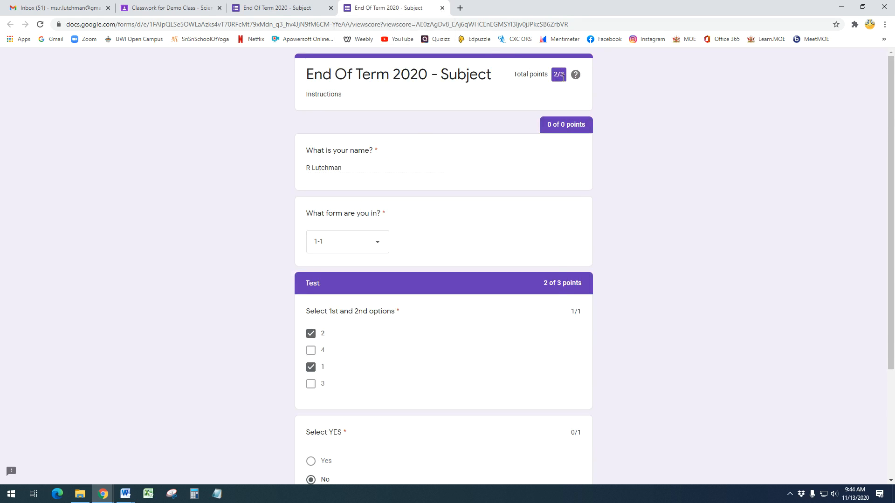
left_click(442, 8)
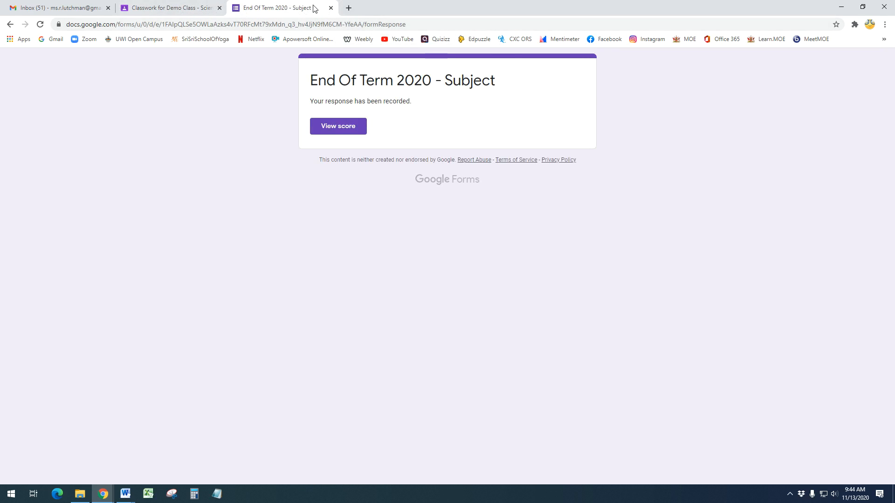
Close the form tab, open the EOT TRIAL assignment, and mark it as done
left_click(331, 8)
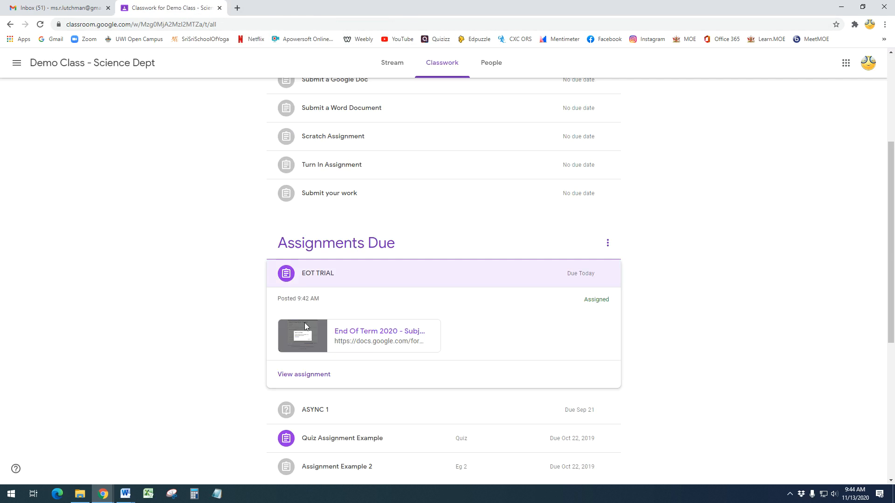
left_click(317, 276)
left_click(316, 379)
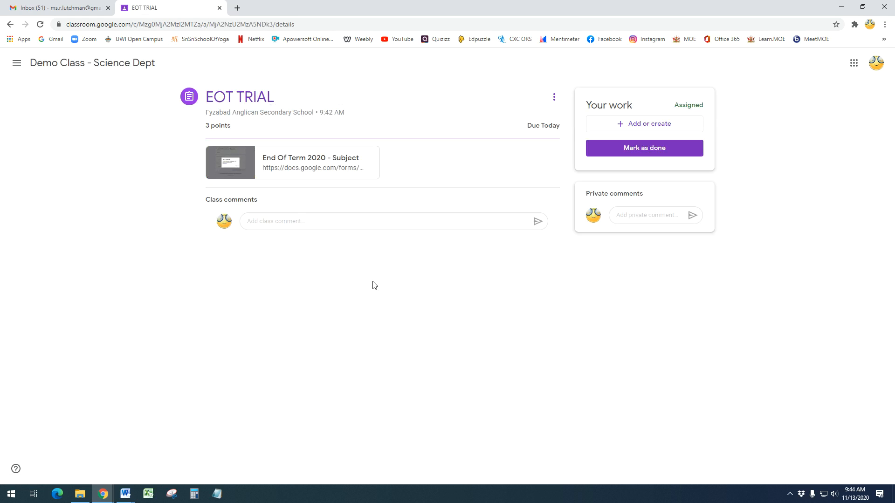
left_click(647, 148)
left_click(487, 291)
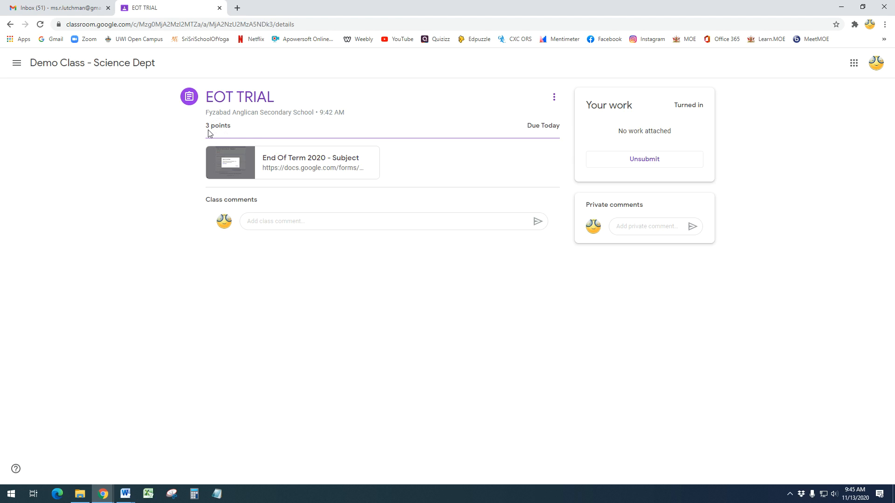
Reopen the quiz attachment, view the earlier response's score, then close both form tabs
left_click(302, 169)
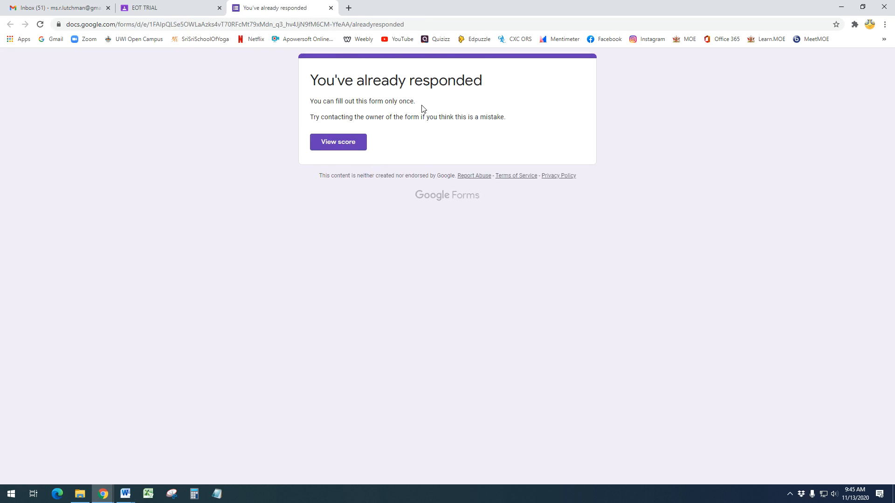
left_click_drag(422, 104, 313, 101)
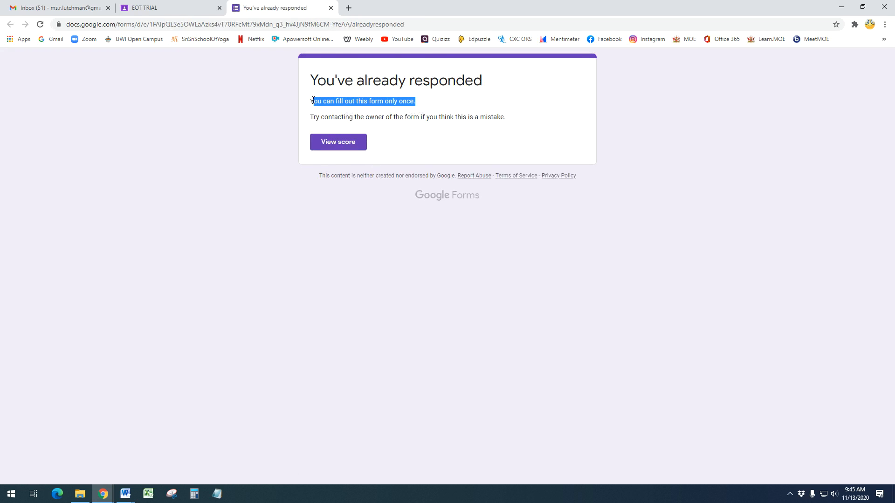
left_click(336, 145)
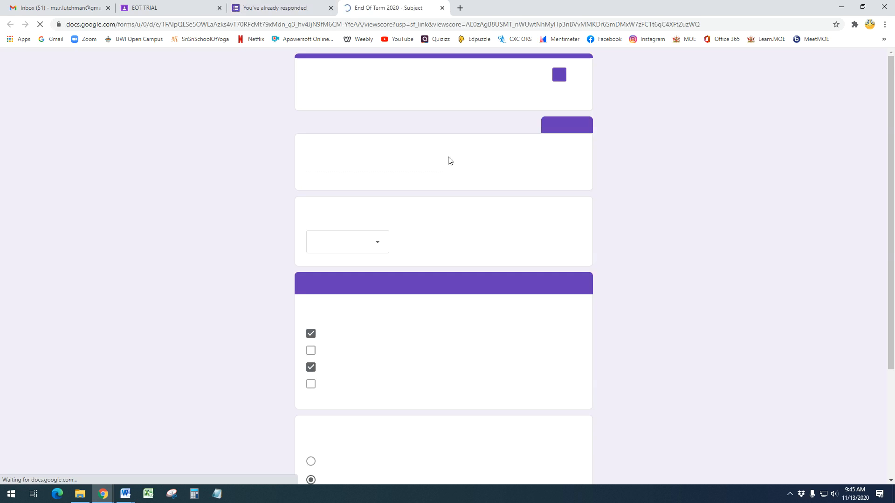
left_click(442, 9)
left_click(331, 8)
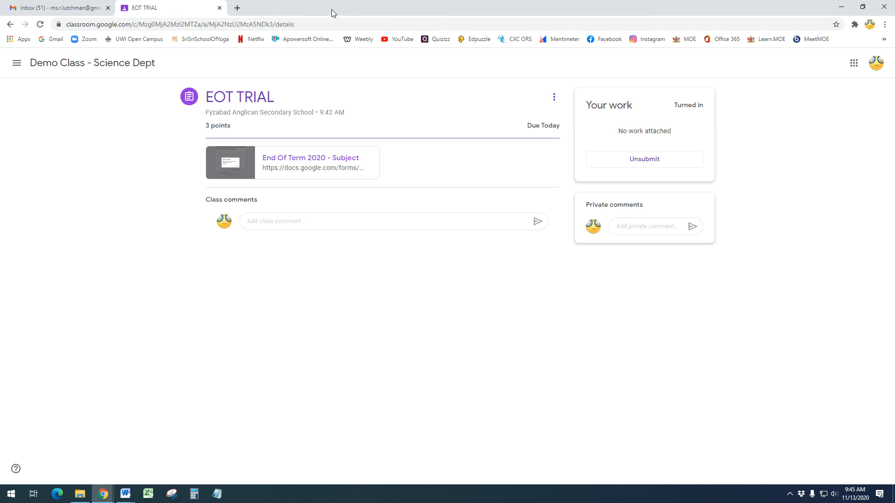
Show the Teacher View document, then bring the teacher's Classwork page to the front
left_click(125, 493)
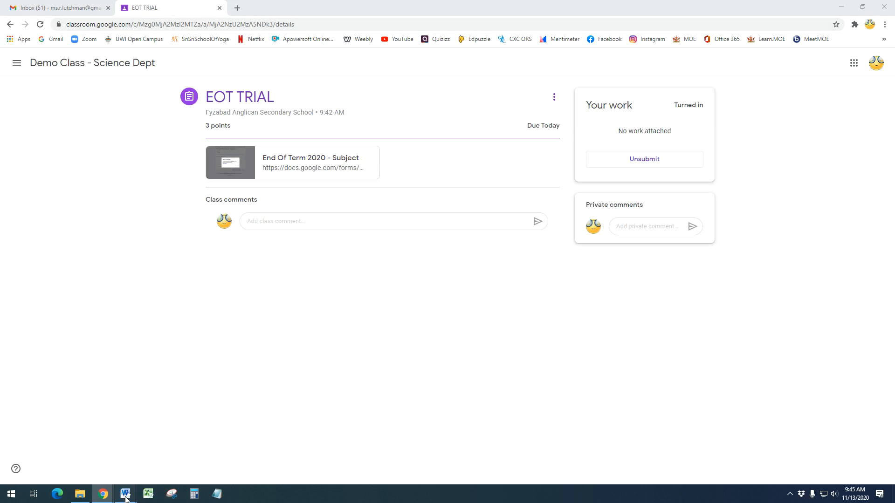
left_click(151, 461)
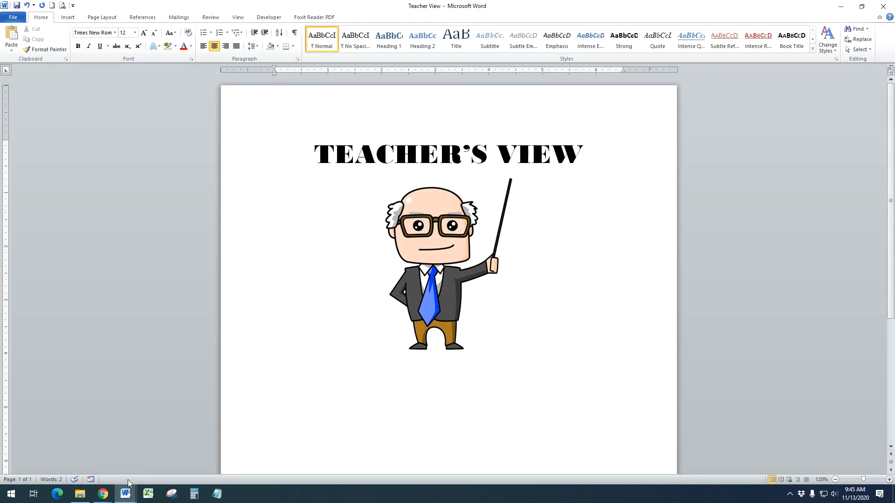
left_click(103, 494)
left_click(146, 471)
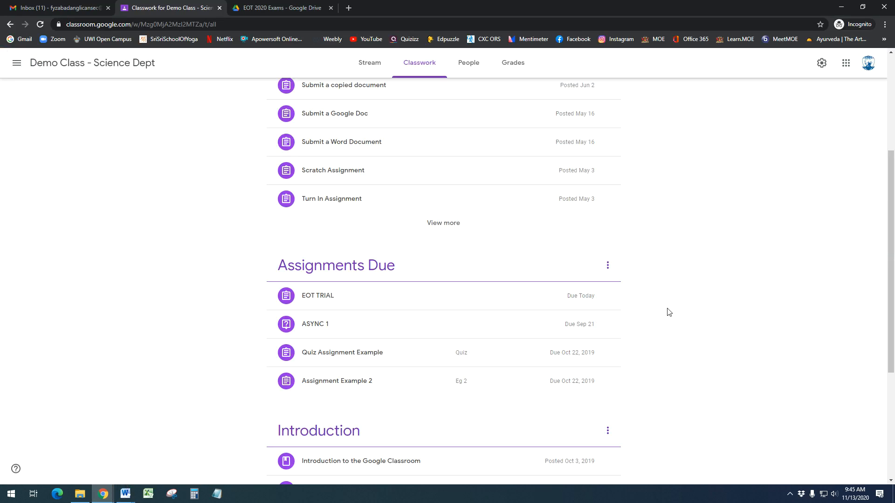
Open EOT TRIAL's Student work page showing 1 turned in, 0 assigned
left_click(341, 306)
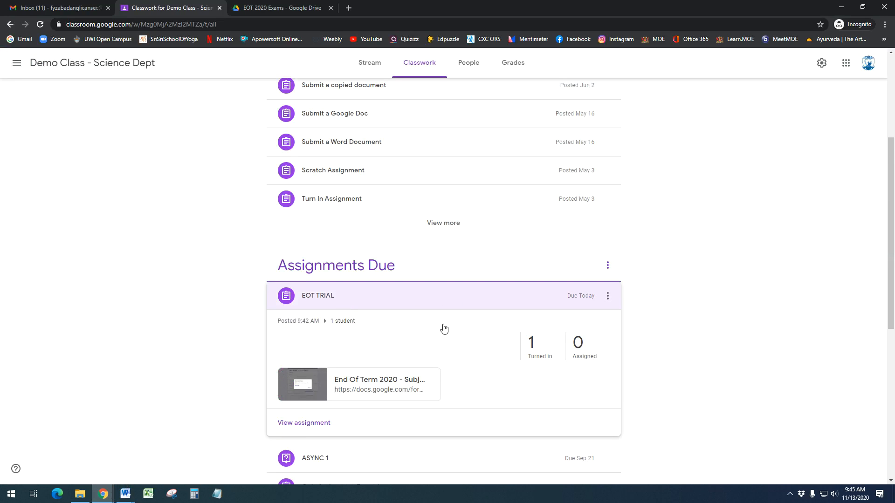
left_click(305, 424)
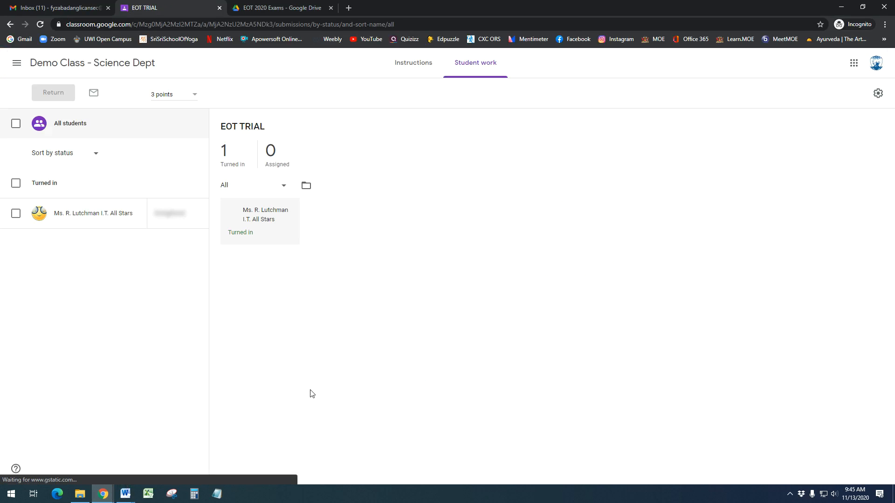
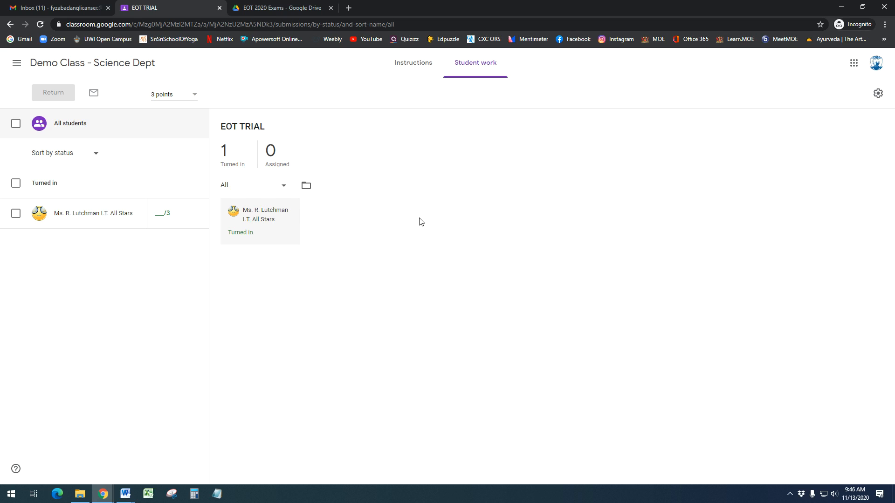
Glance at the Google Quiz outline in Word, then bring the Teacher View document forward
mouse_move(130, 498)
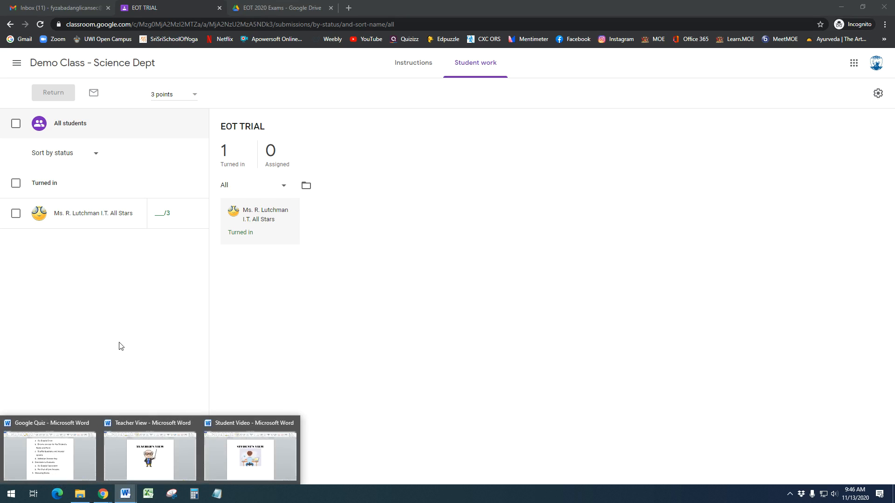
mouse_move(54, 472)
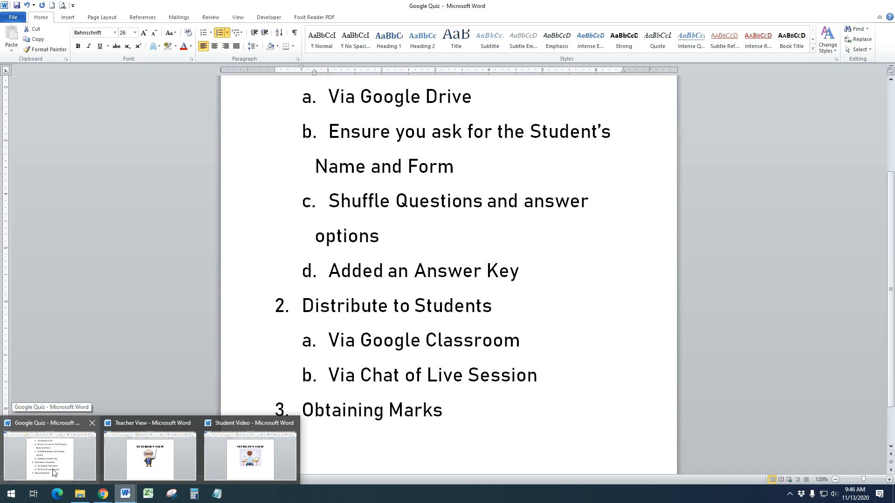
left_click(55, 472)
left_click_drag(468, 408, 302, 412)
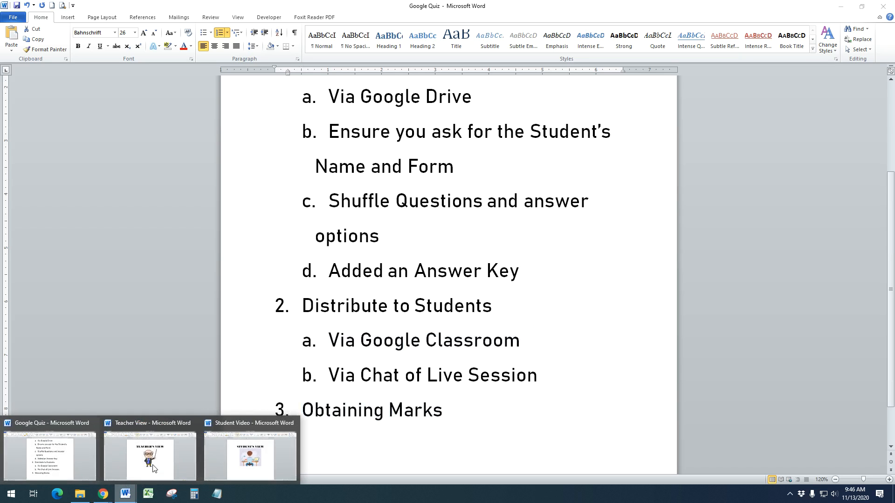
left_click(156, 466)
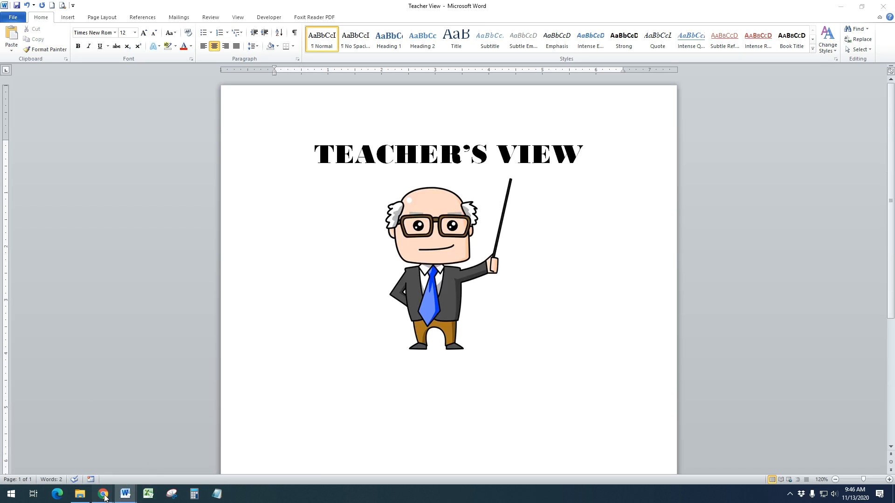
Open the End Of Term 2020 - Subject (Responses) spreadsheet from Drive and read the 2 / 3 score in B2
mouse_move(105, 496)
left_click(159, 464)
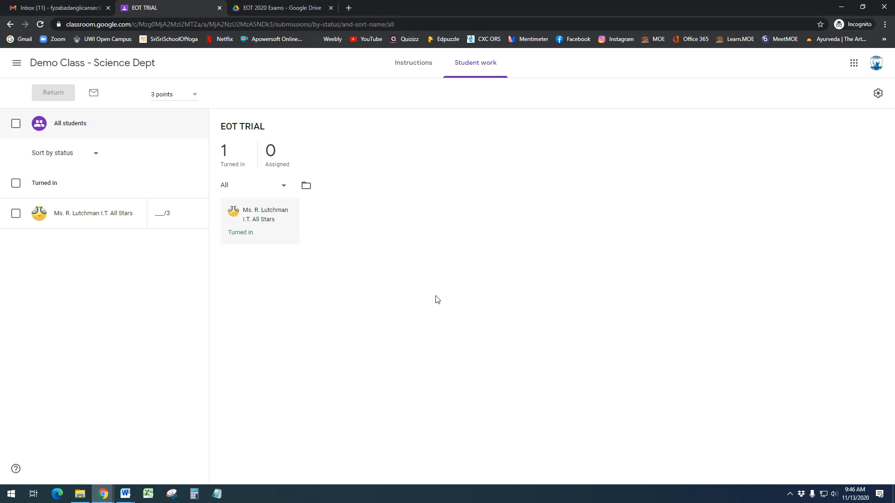
left_click(263, 9)
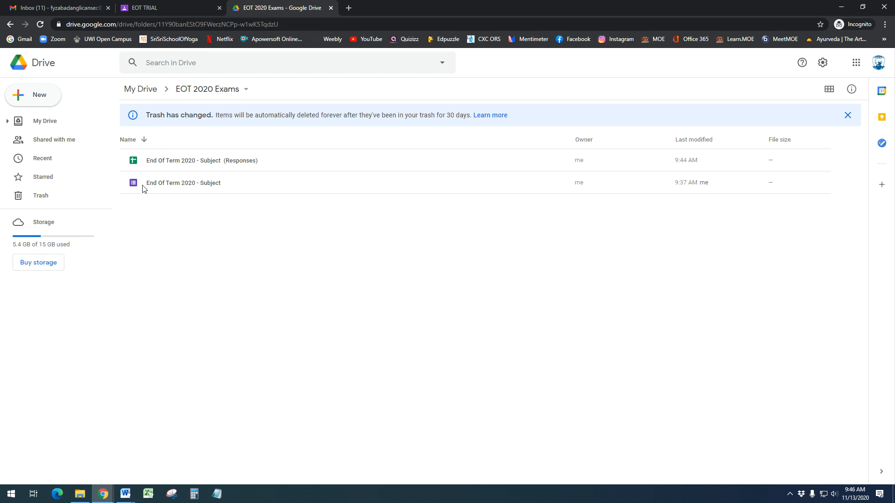
double_click(164, 161)
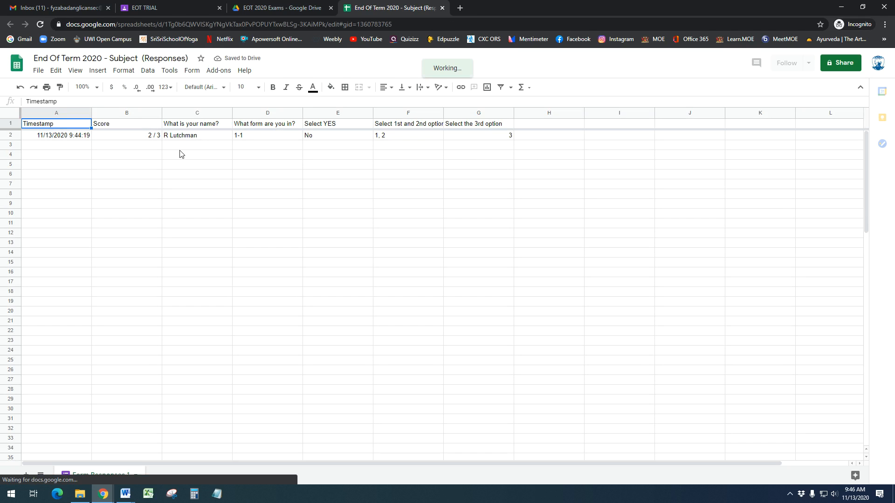
left_click(135, 137)
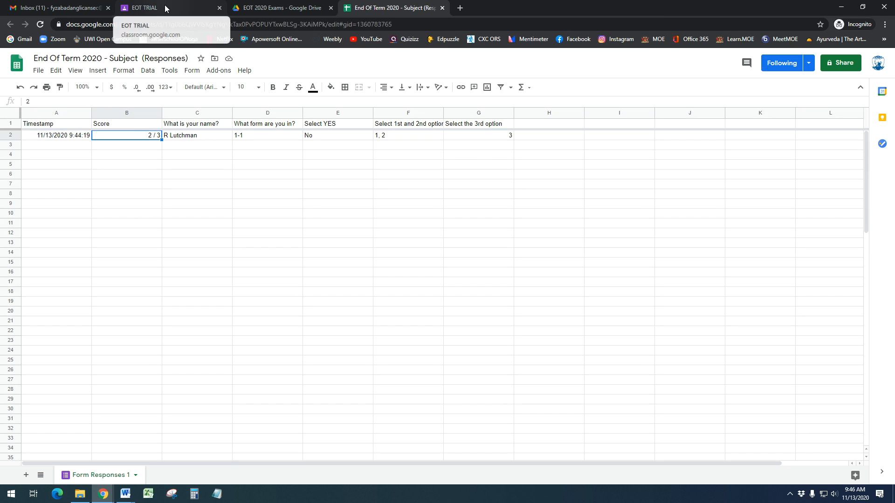
left_click(167, 8)
Grade the EOT TRIAL submission 2, return it to the student, and go back to the responses spreadsheet
left_click(166, 213)
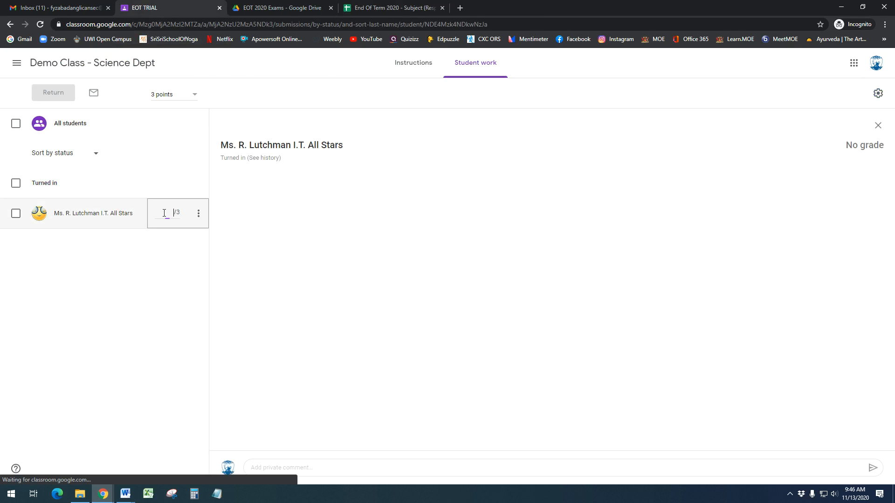
type("2/3")
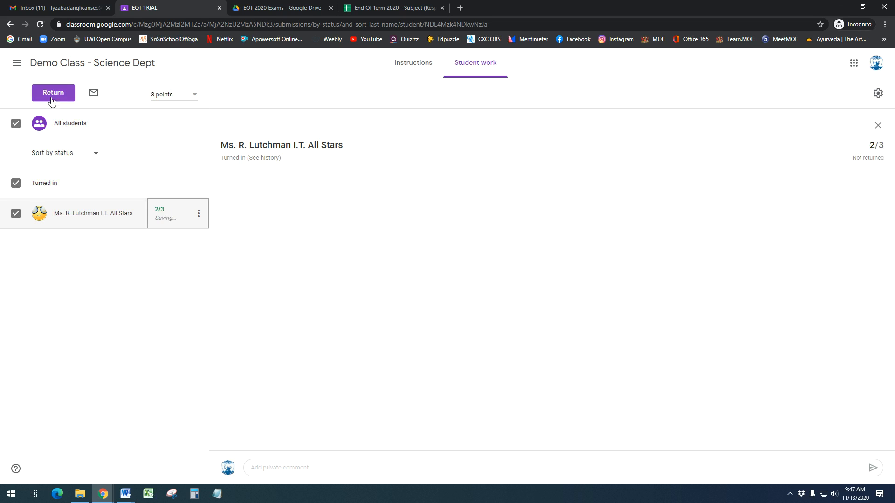
left_click(52, 95)
left_click(526, 316)
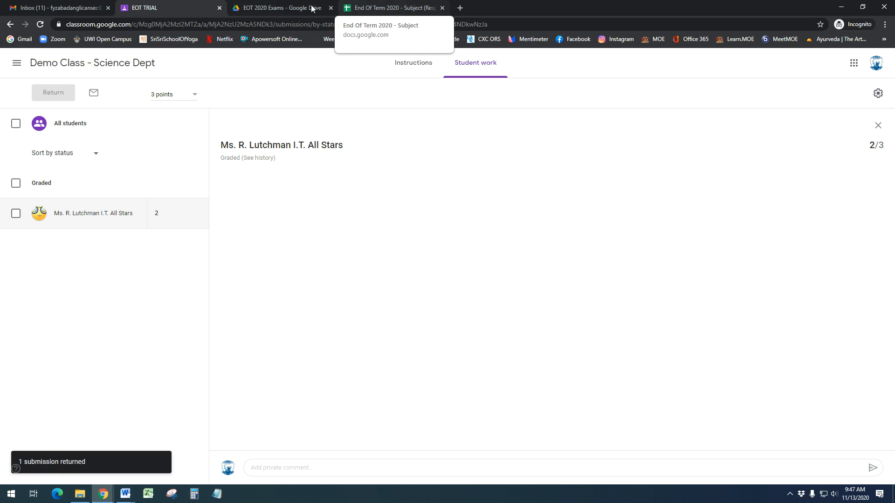
left_click(328, 8)
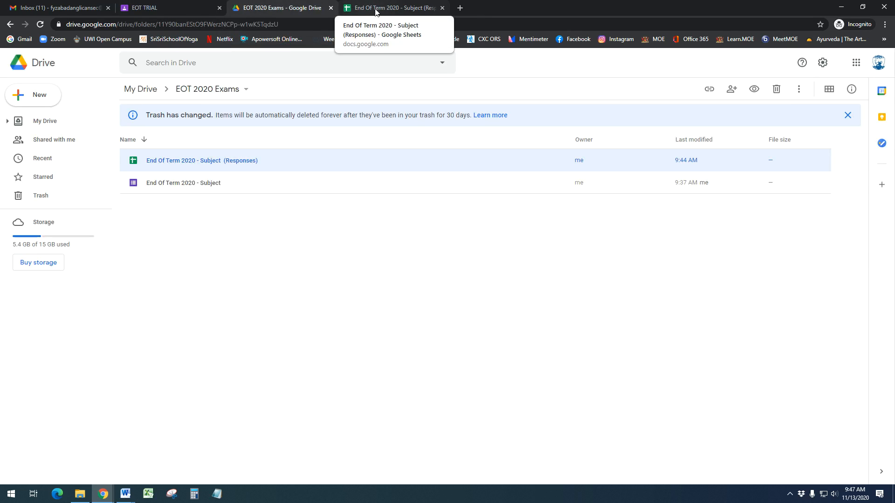
left_click(376, 9)
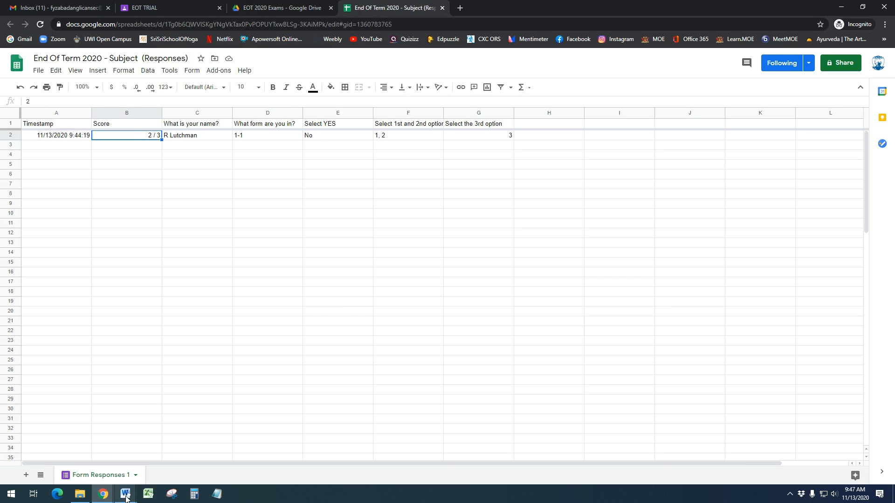
In the student's Classroom window, confirm EOT TRIAL shows Graded 2/3, then return to the class Stream
mouse_move(125, 494)
left_click(254, 469)
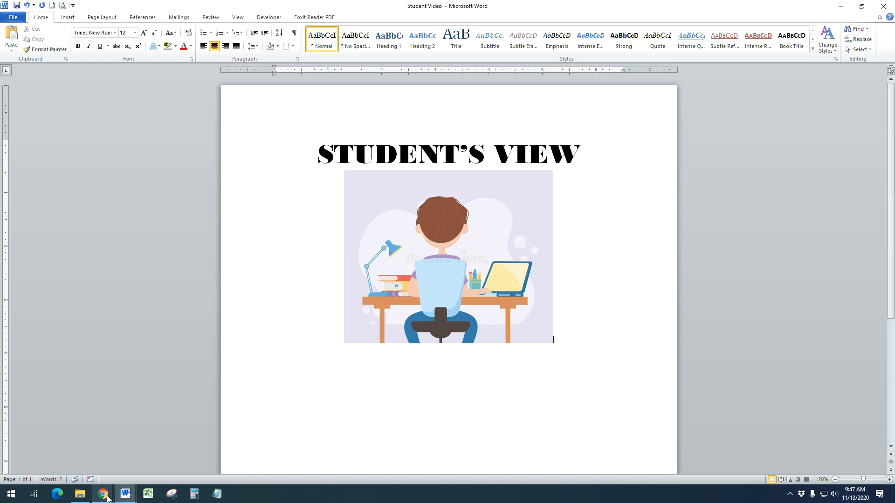
left_click(52, 466)
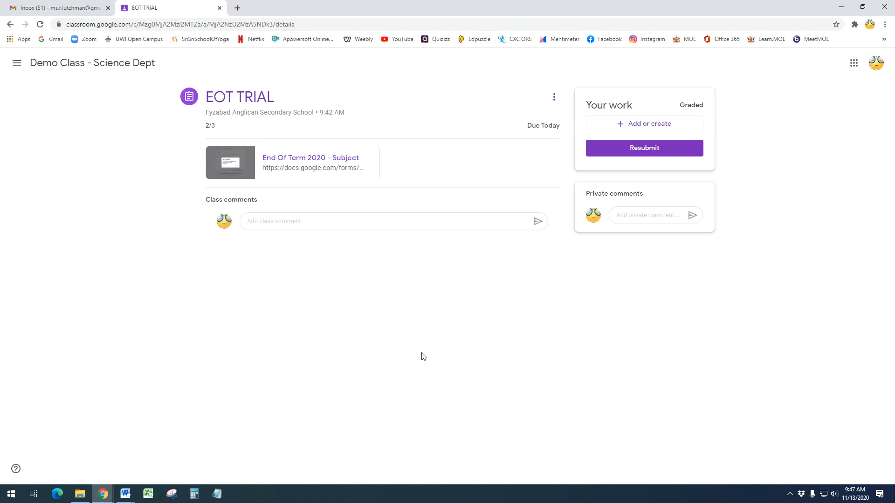
left_click(74, 64)
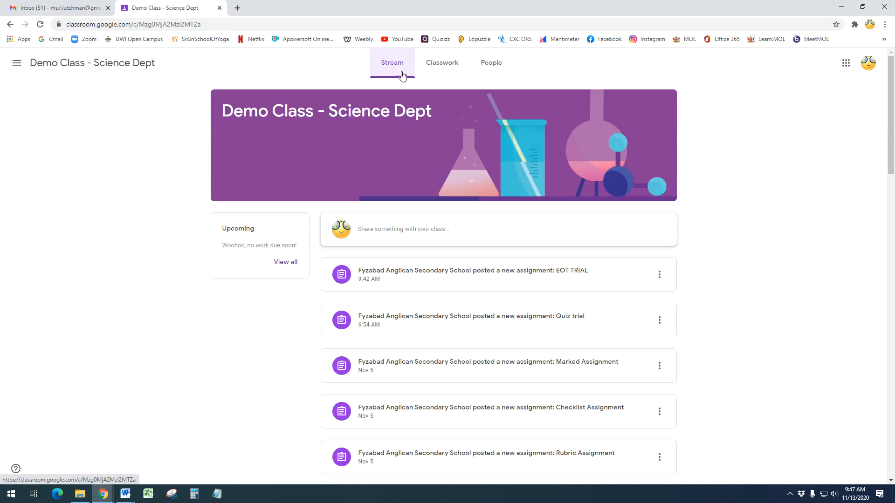
left_click(438, 68)
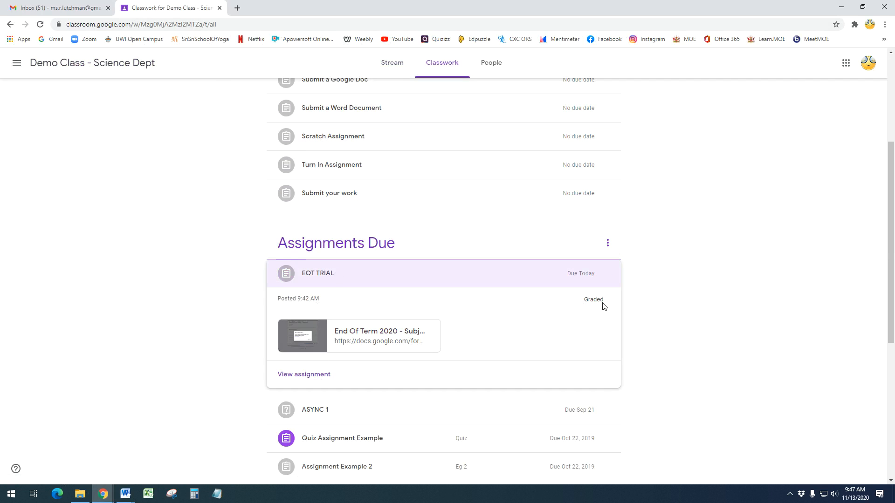
left_click(289, 376)
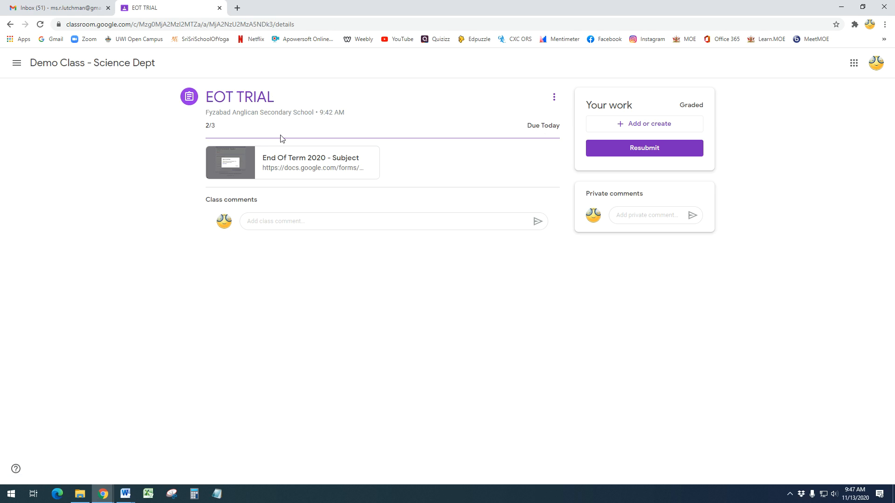
left_click(88, 67)
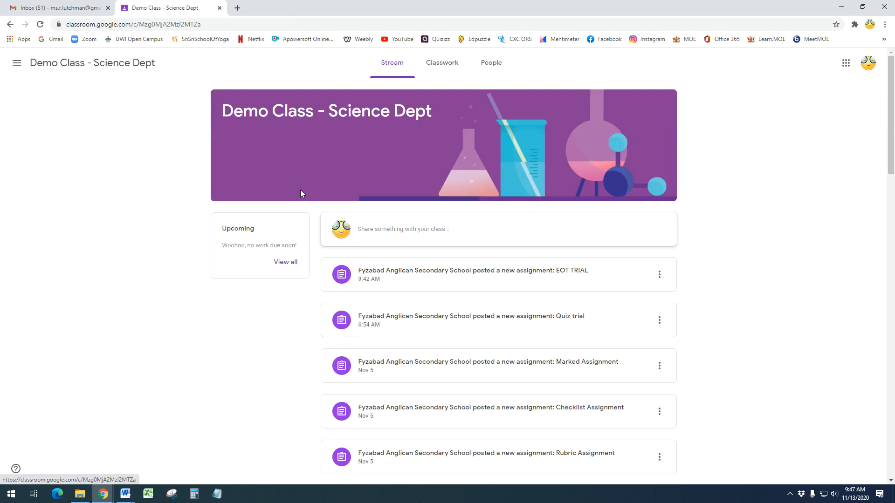
left_click(125, 494)
Highlight the 'Via Chat of Live Session' item in the Google Quiz outline, then return to the spreadsheet window
left_click(87, 471)
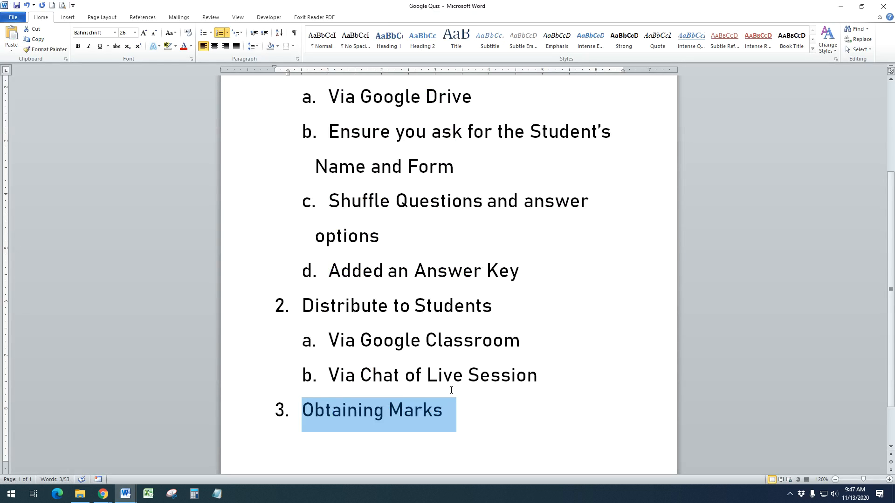
left_click_drag(331, 378, 533, 380)
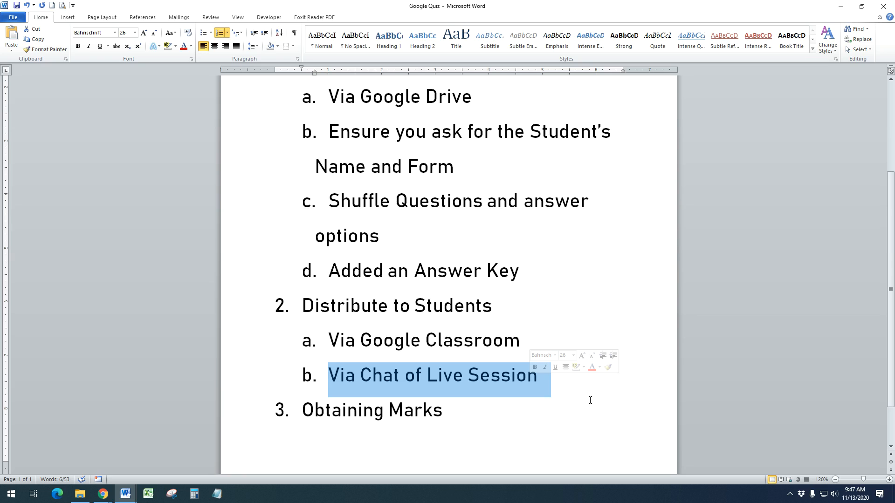
left_click(95, 489)
Close the responses spreadsheet and open the End Of Term 2020 - Subject form from Drive
left_click(150, 455)
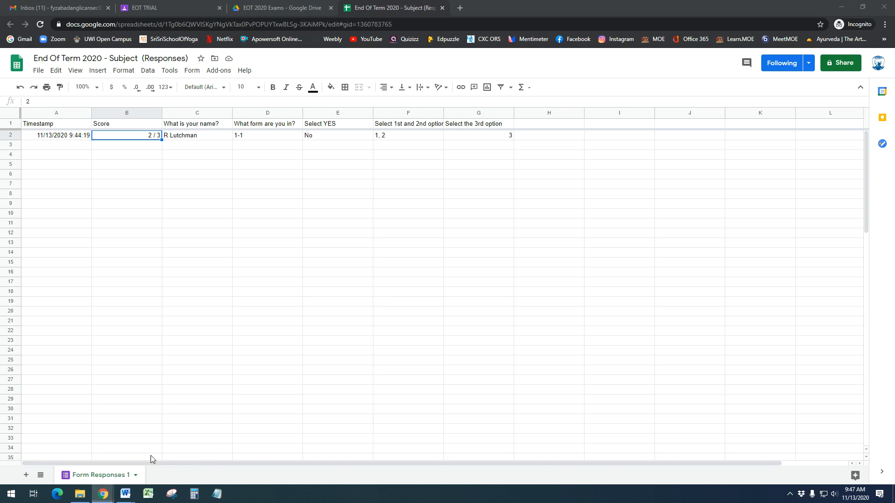
left_click(442, 8)
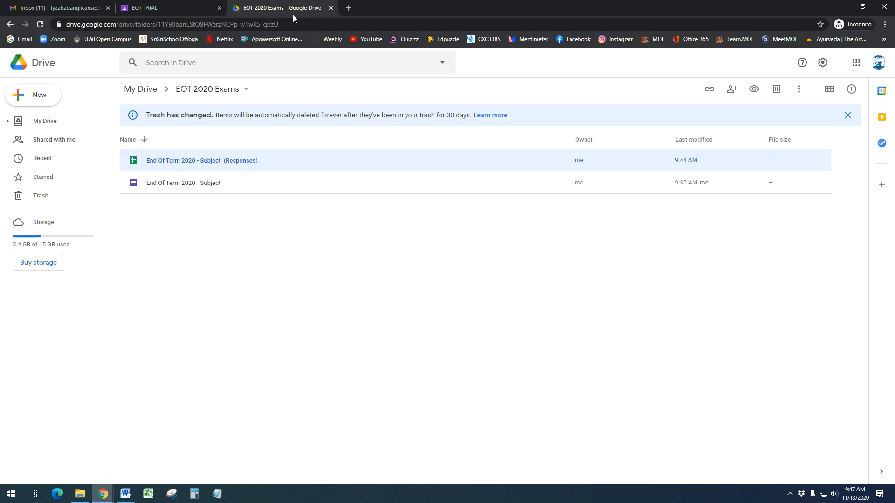
left_click(194, 187)
double_click(194, 188)
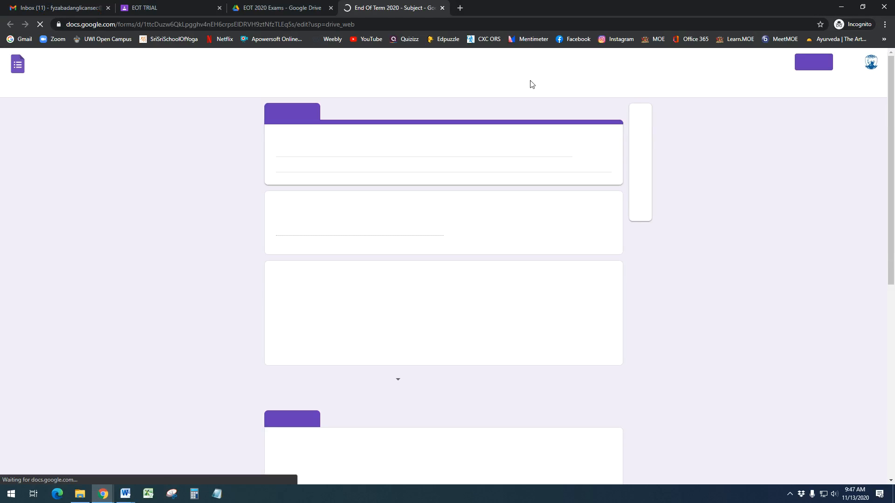
Copy the form's share link and place the cursor after 'Via Chat of Live Session' in the Word notes
left_click(814, 62)
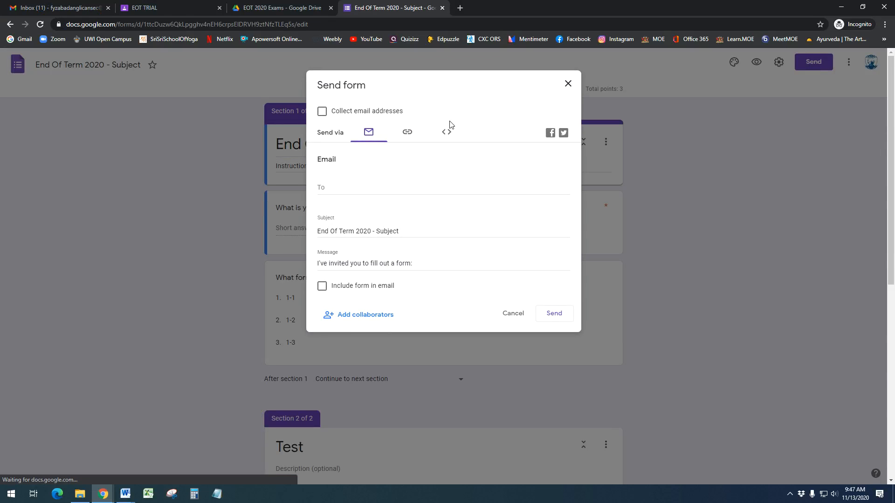
left_click(409, 135)
left_click(554, 205)
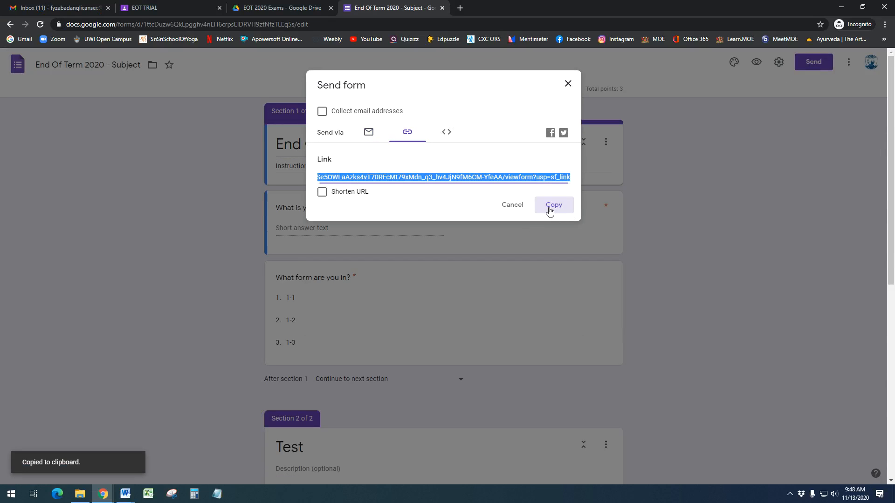
mouse_move(126, 495)
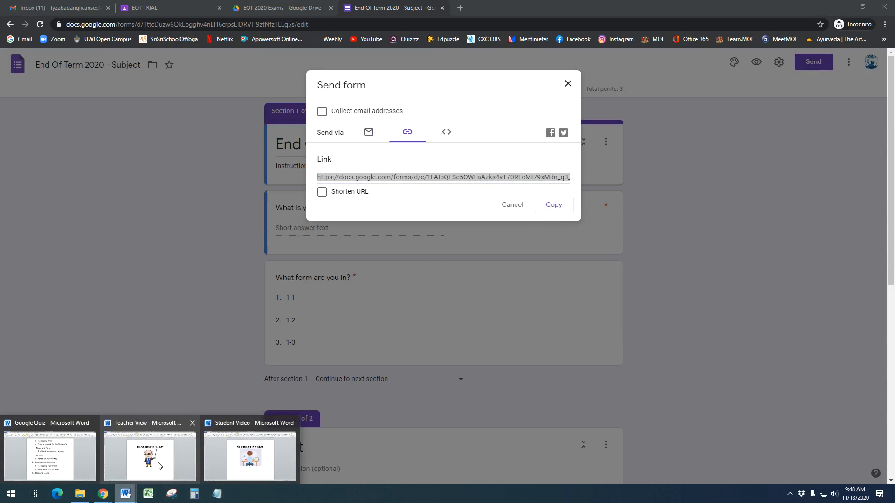
left_click(48, 456)
left_click(539, 370)
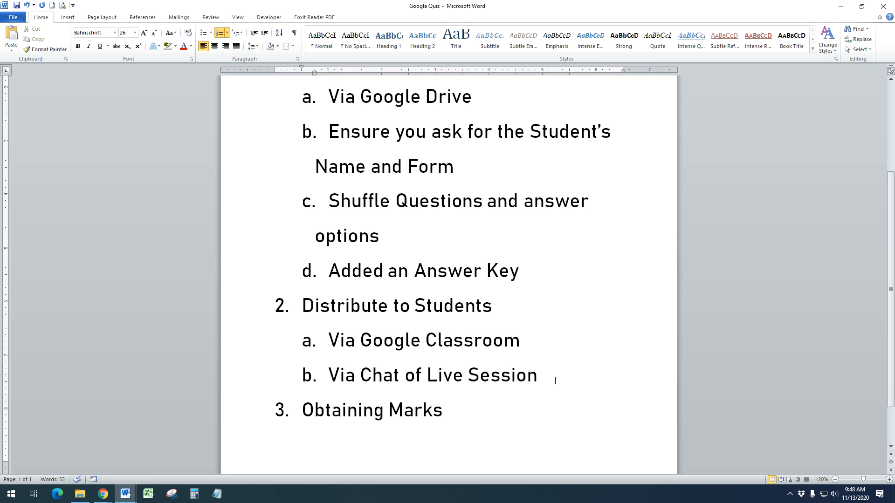
Paste the form link on its own unlettered line under 'Via Chat of Live Session'
key("Return")
key("ctrl+v")
scroll(390, 308, "down", 1)
left_click(329, 208)
key("BackSpace")
key("BackSpace")
key("BackSpace")
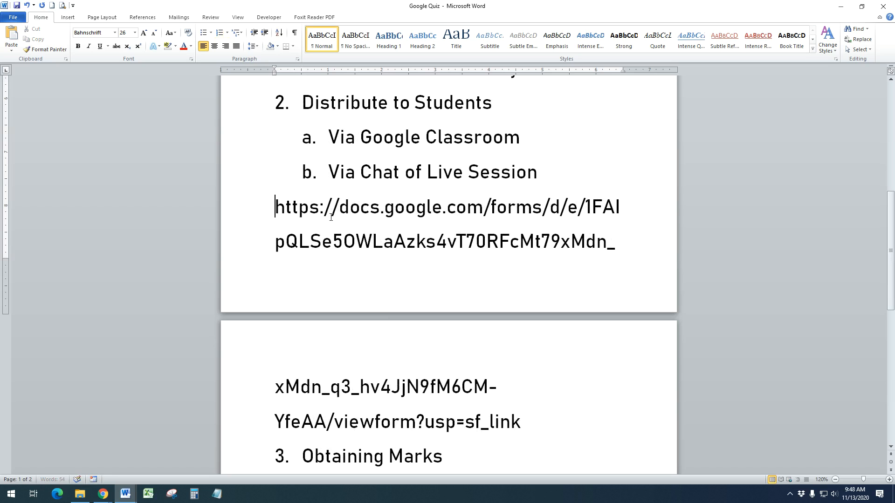
Highlight the pasted link and the 'Via Google Classroom' and 'Via Chat of Live Session' lines
double_click(380, 175)
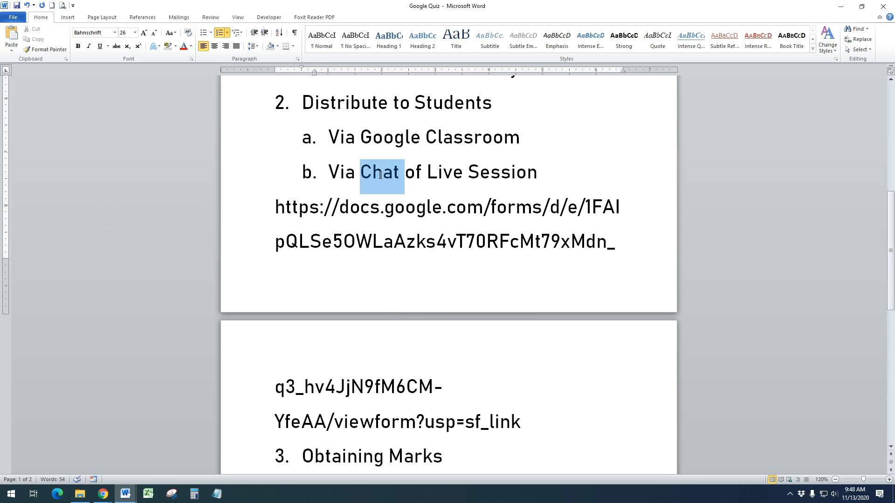
left_click_drag(533, 420, 276, 205)
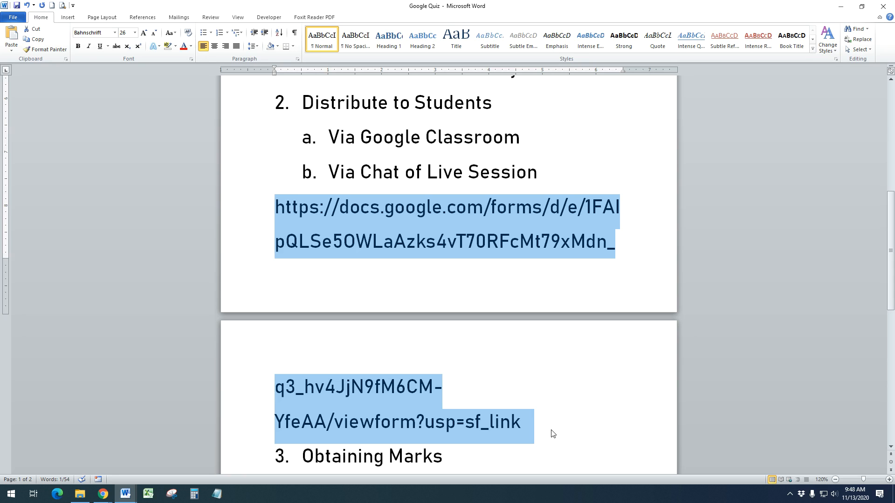
left_click_drag(541, 135, 349, 137)
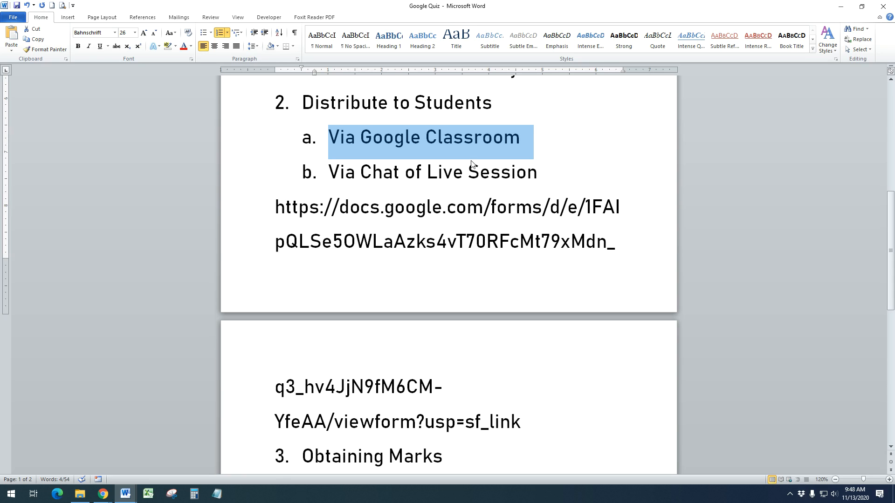
left_click(491, 172)
left_click_drag(330, 175, 544, 179)
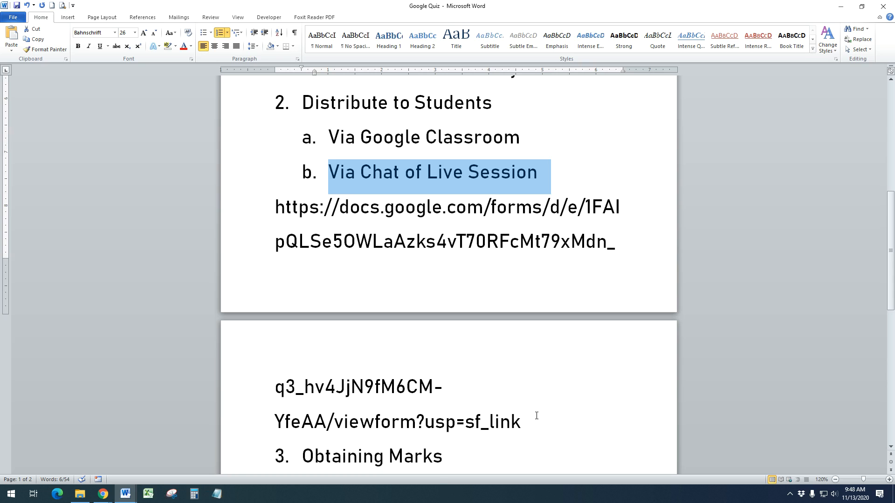
Scroll through the notes, select a lower line, then clear the selections
scroll(536, 416, "down", 3)
left_click_drag(443, 378, 302, 377)
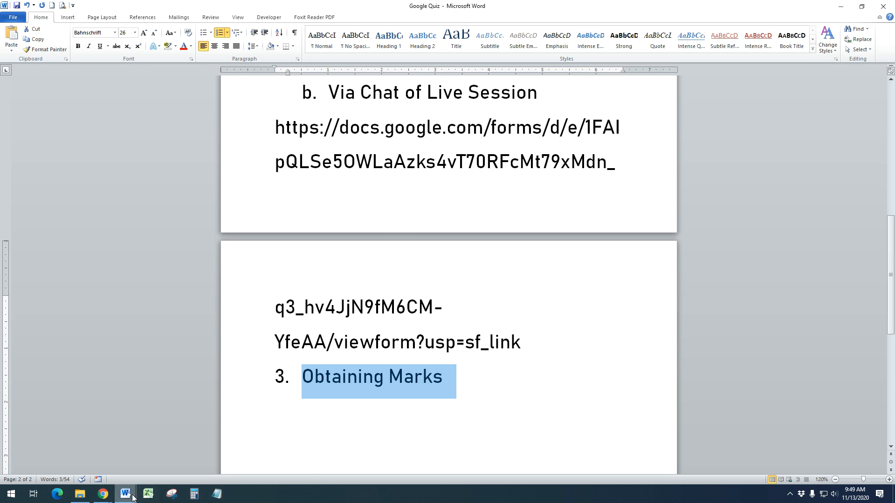
scroll(356, 281, "up", 6)
scroll(477, 180, "up", 5)
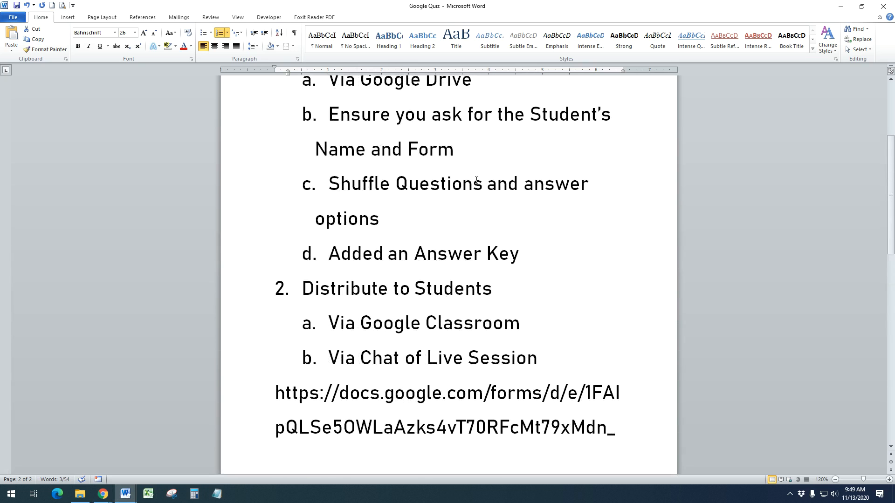
left_click(433, 130)
scroll(531, 354, "down", 7)
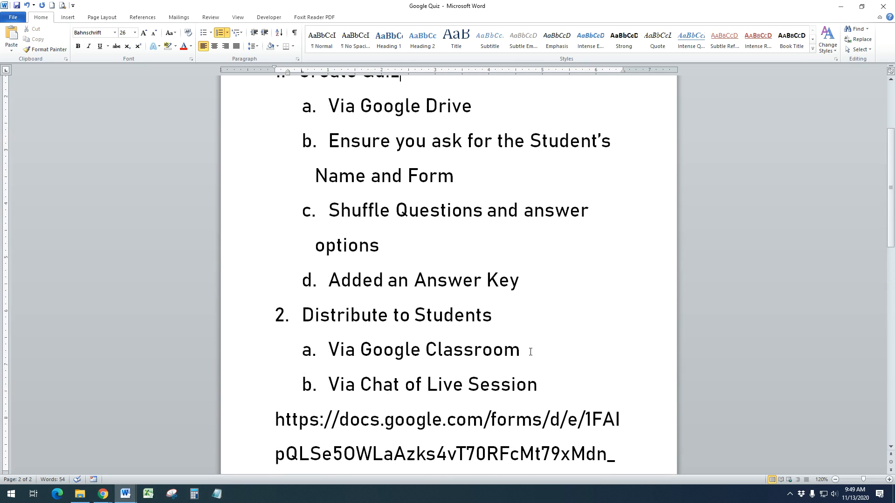
left_click(560, 214)
scroll(545, 263, "down", 3)
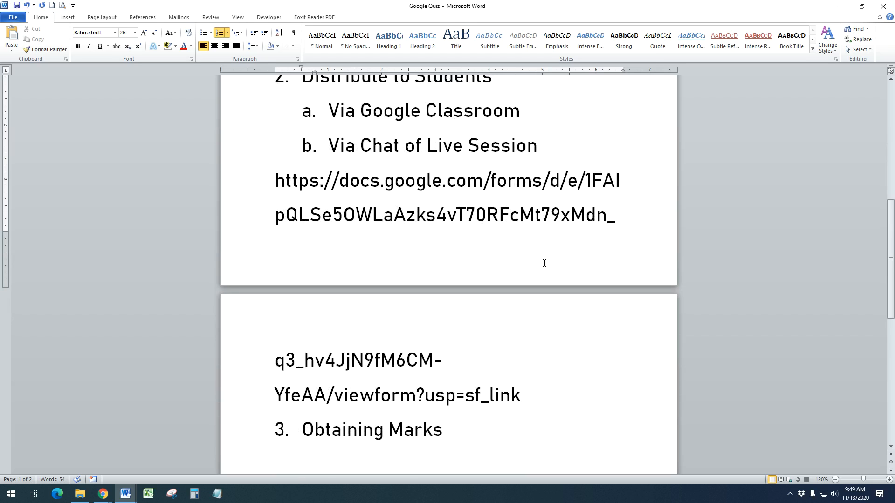
Switch to the browser showing the quiz form and close the Send form dialog
left_click(103, 494)
mouse_move(125, 498)
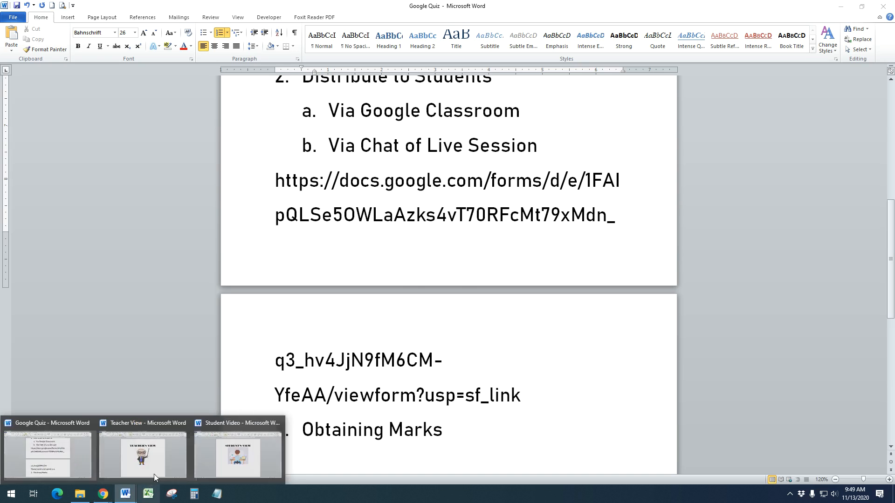
left_click(154, 474)
left_click(145, 463)
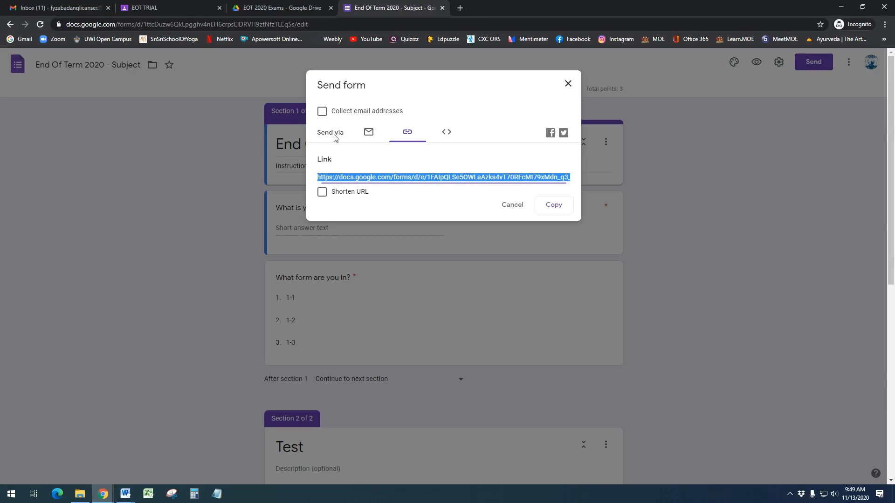
left_click(568, 85)
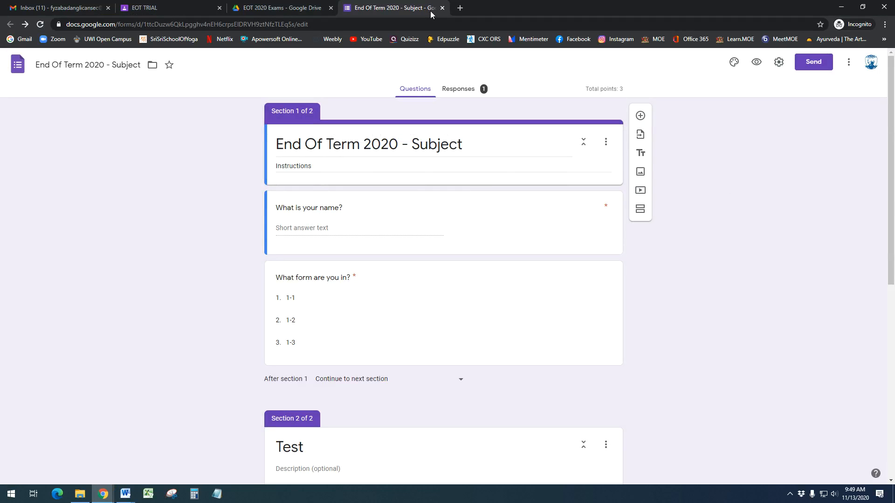
left_click(778, 63)
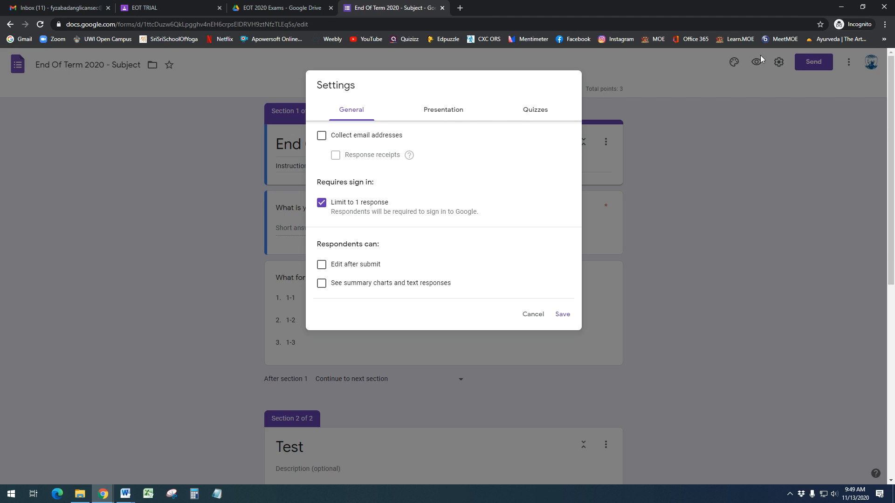
left_click(457, 112)
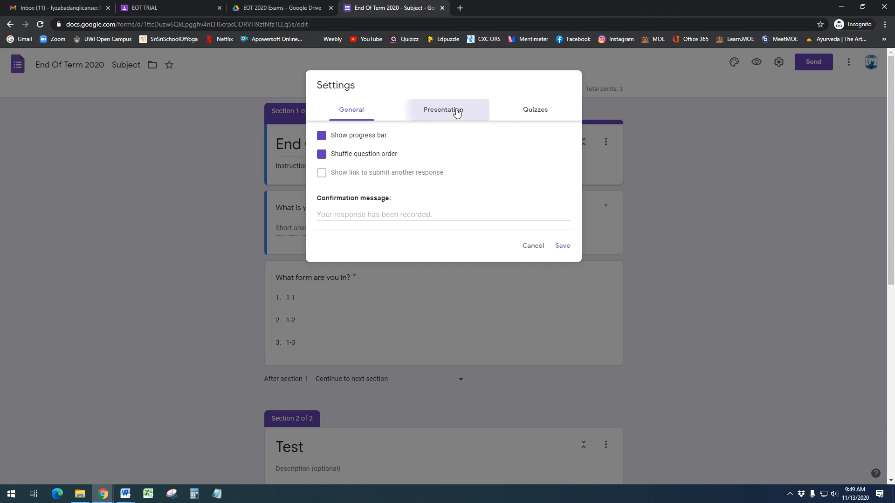
left_click(524, 113)
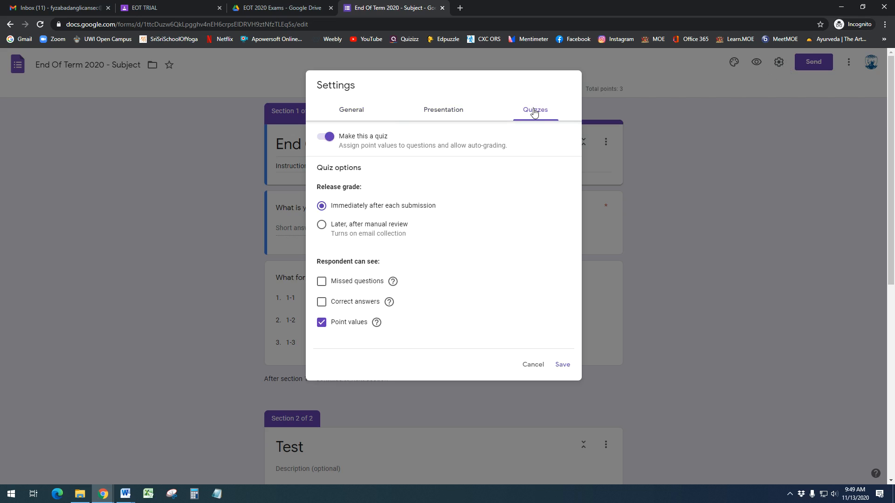
left_click(358, 115)
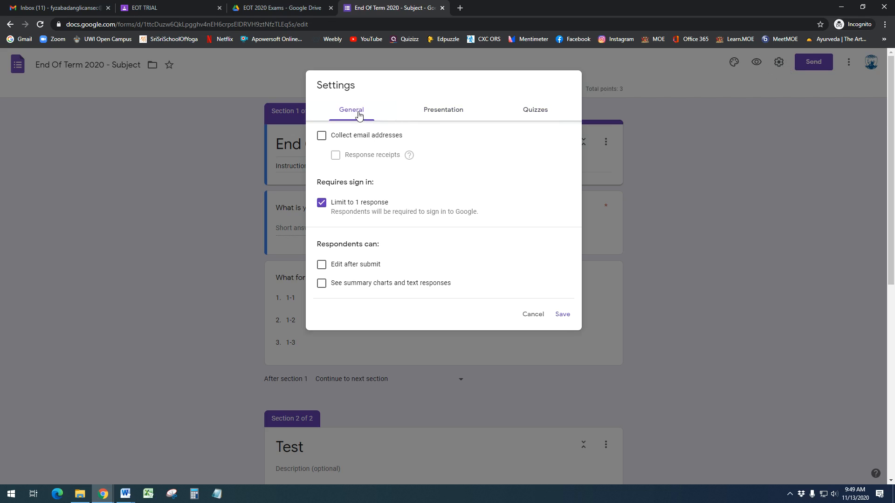
left_click(533, 314)
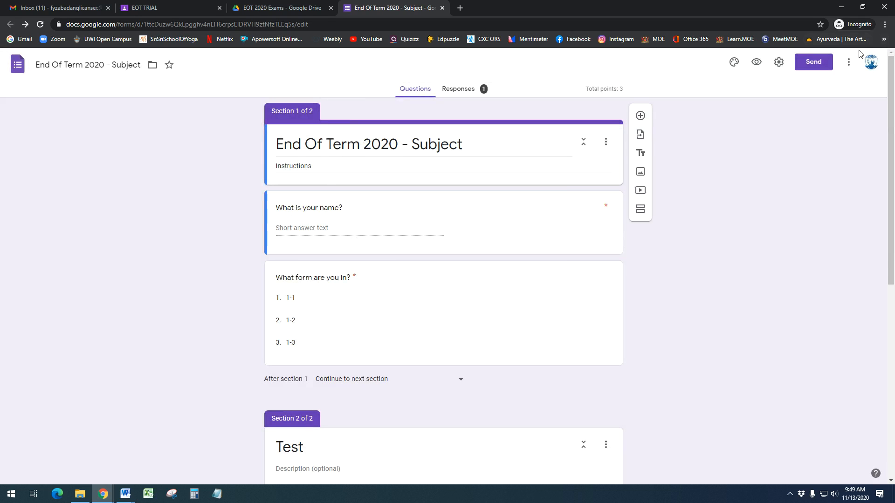
left_click(817, 65)
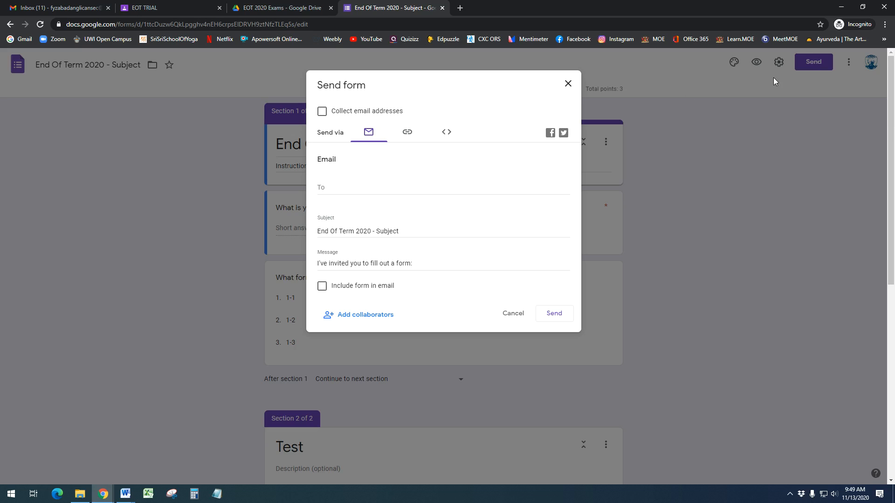
left_click(568, 83)
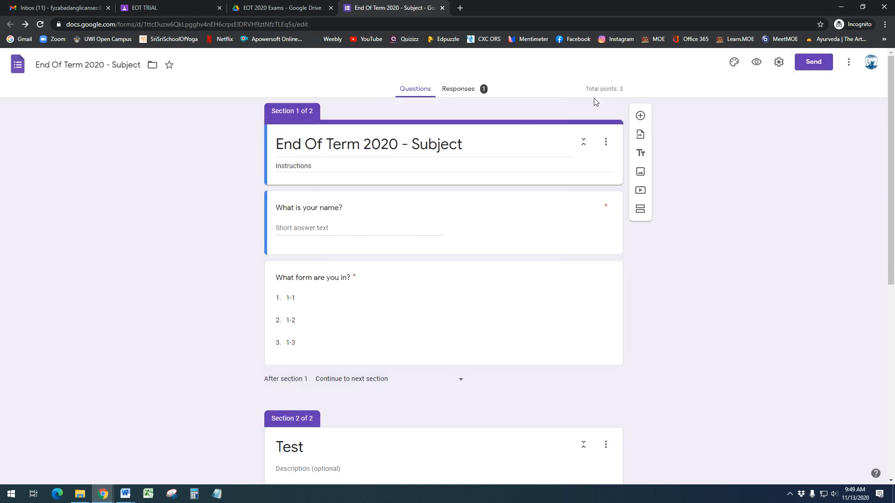
On the Responses tab, turn Accepting responses off and then back on
left_click(457, 96)
left_click(640, 201)
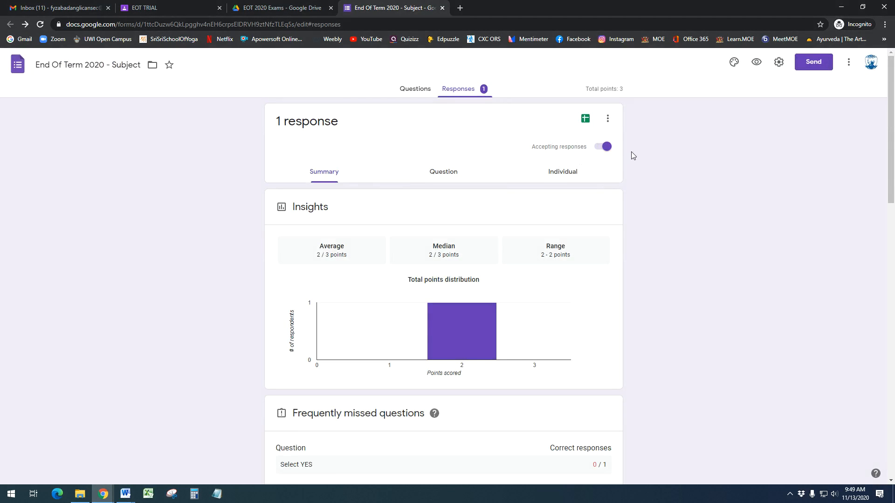
left_click(606, 148)
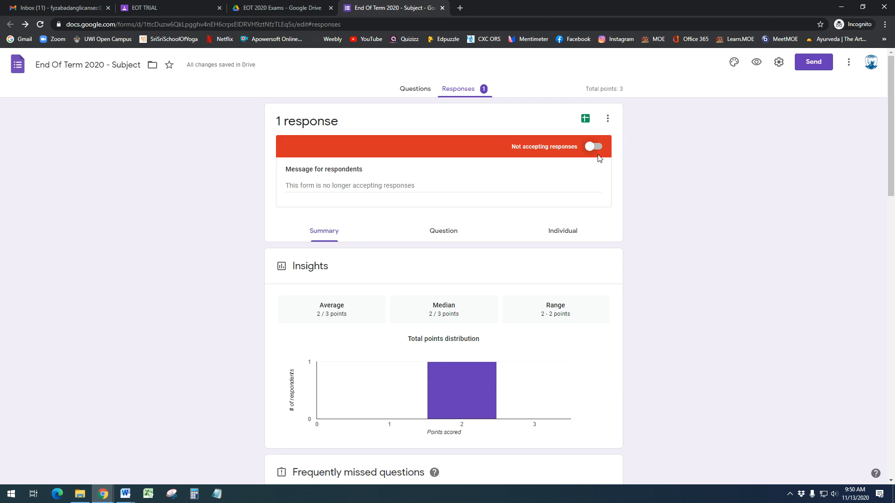
left_click(593, 147)
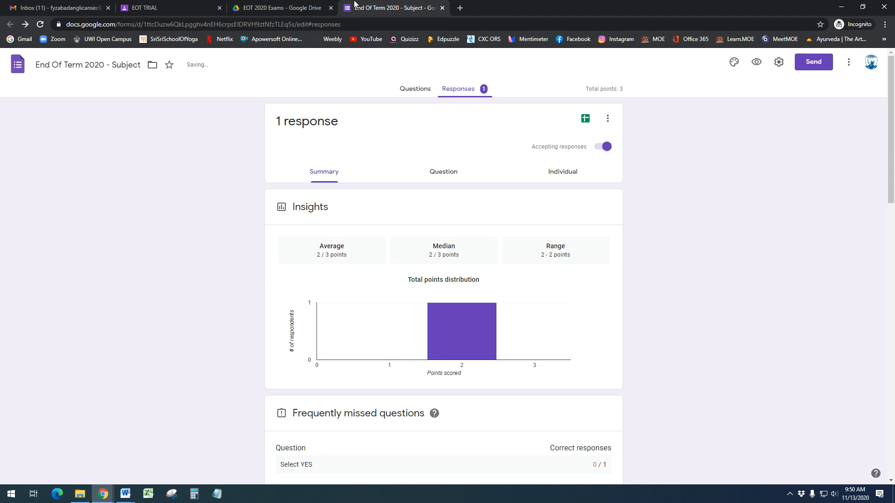
Copy the form's share link again from the Send form dialog
left_click(808, 66)
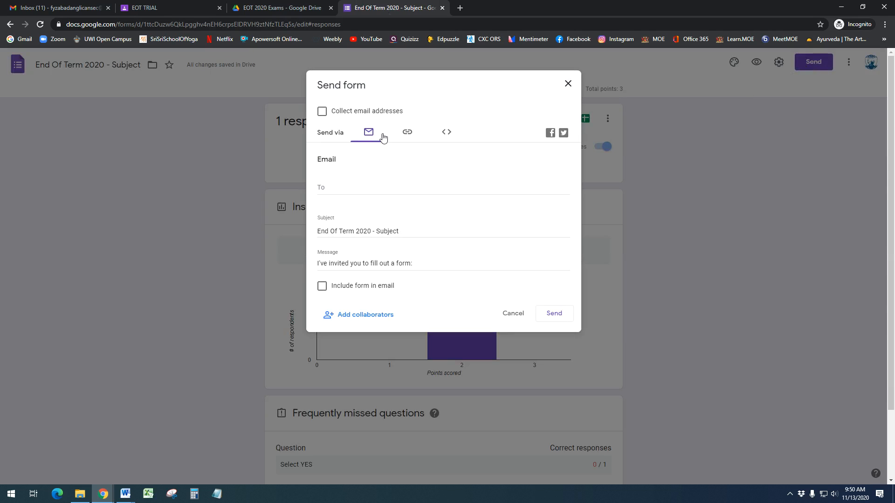
left_click(407, 132)
left_click(555, 205)
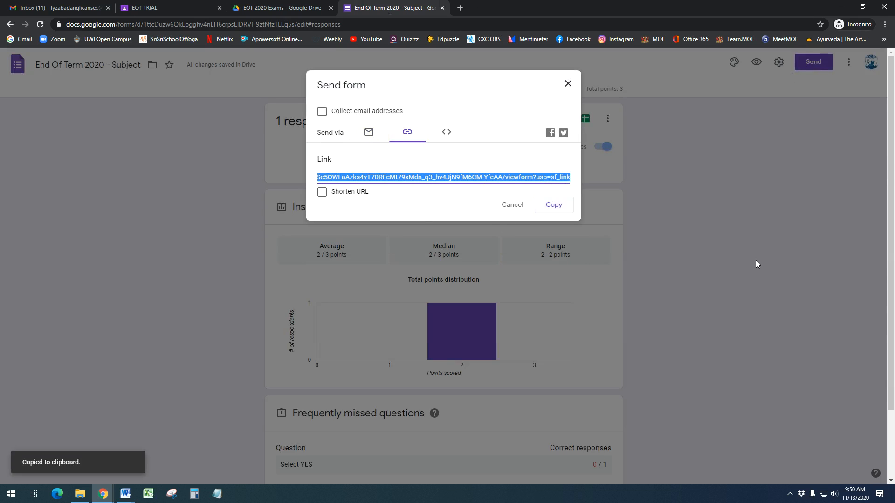
left_click(568, 84)
Go to the Demo Class - Science Dept Classwork page in Classroom
left_click(175, 7)
left_click(104, 64)
left_click(425, 64)
scroll(408, 202, "up", 4)
Create a new assignment titled 'Closing Quiz' with the copied form link attached
left_click(300, 95)
left_click(308, 135)
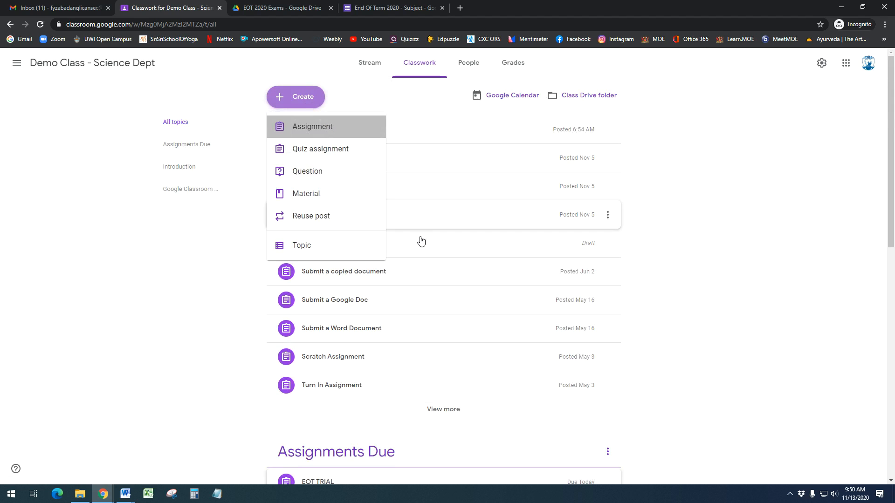
type("Closing")
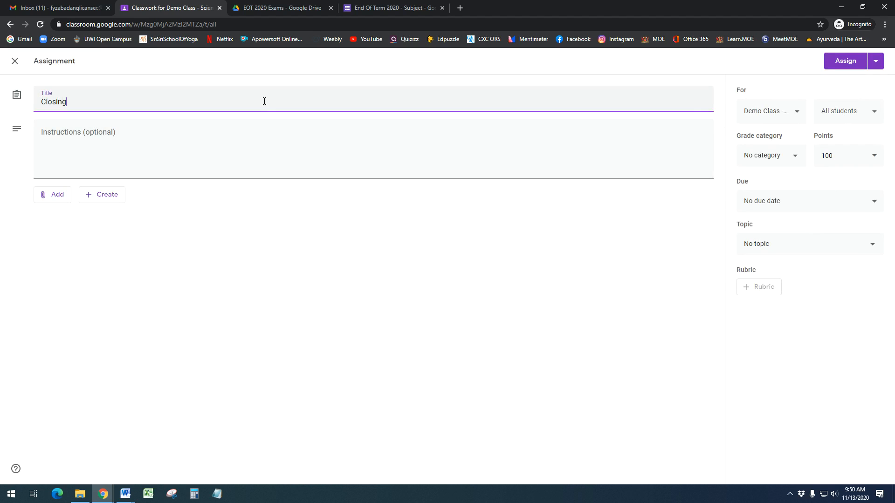
type(" Quiz")
left_click(59, 195)
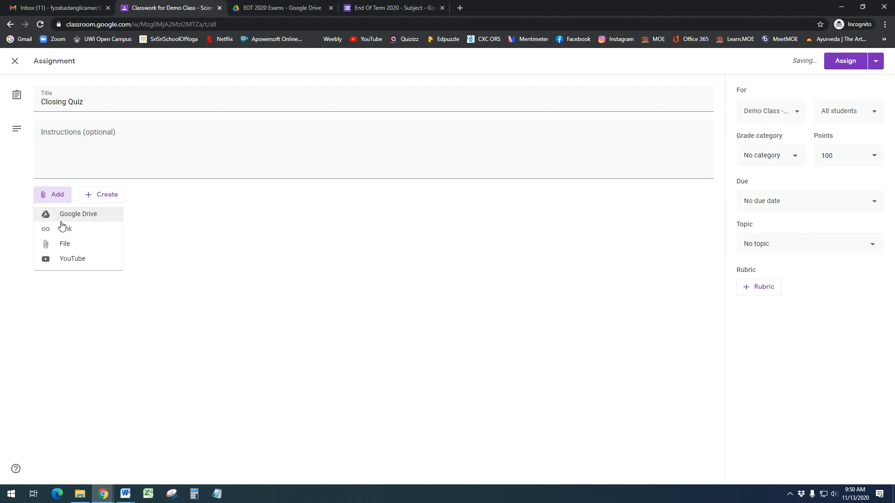
left_click(64, 230)
key("ctrl+v")
left_click(490, 298)
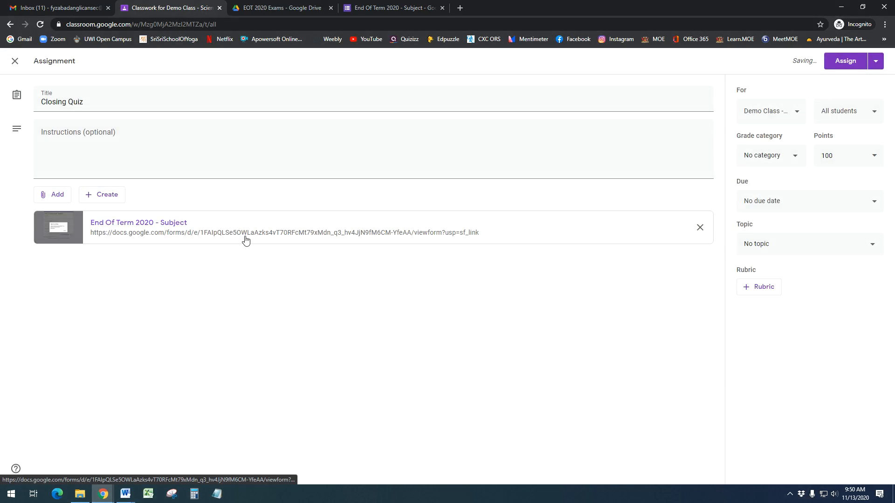
Check the points value and assign Closing Quiz, then bring up the Student Video document
left_click(845, 159)
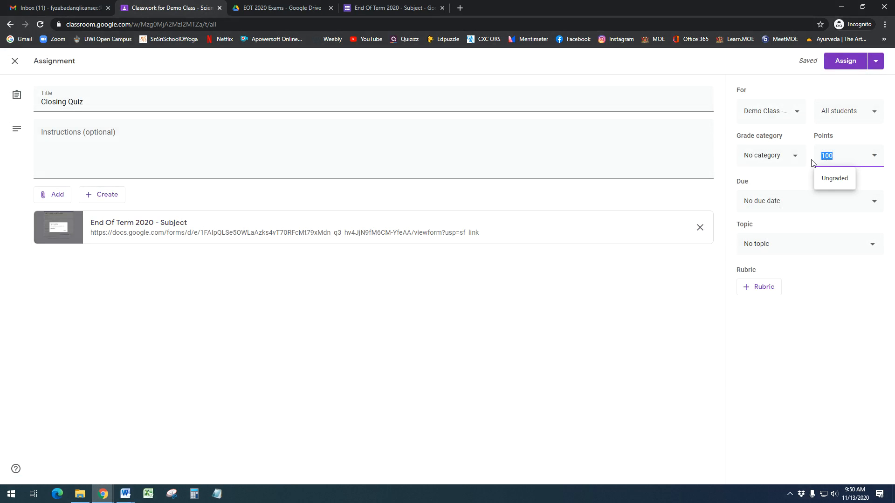
left_click(847, 63)
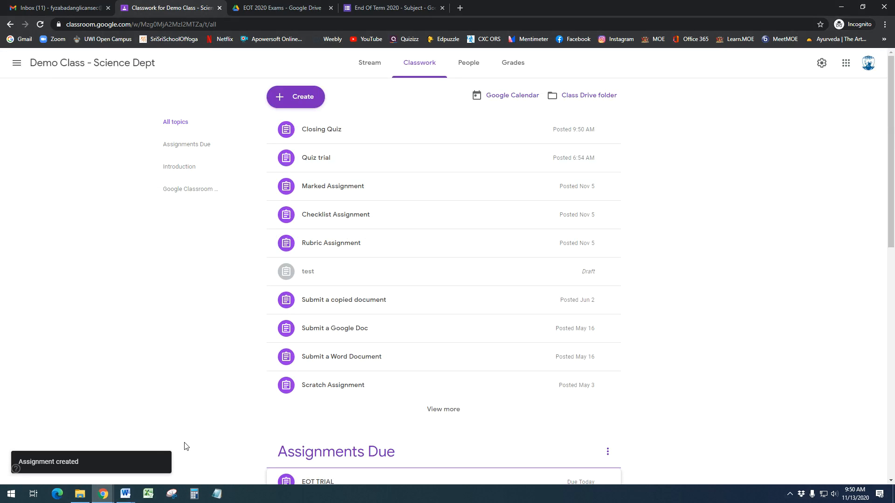
mouse_move(125, 493)
left_click(233, 464)
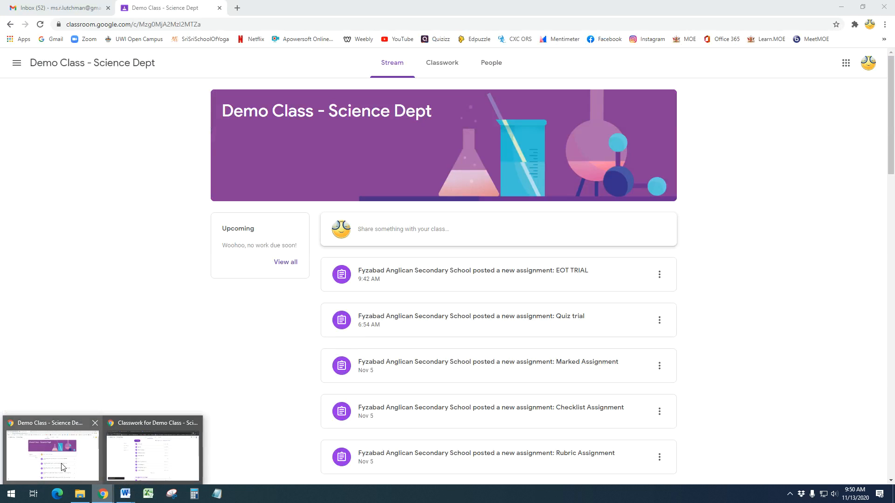
From the student's Classwork, open Closing Quiz's form link, see it's already answered, and close it
left_click(64, 466)
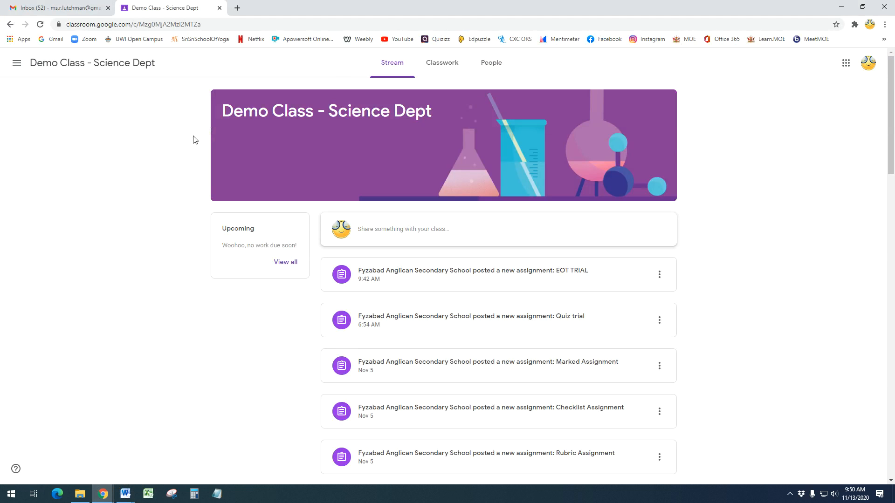
left_click(442, 64)
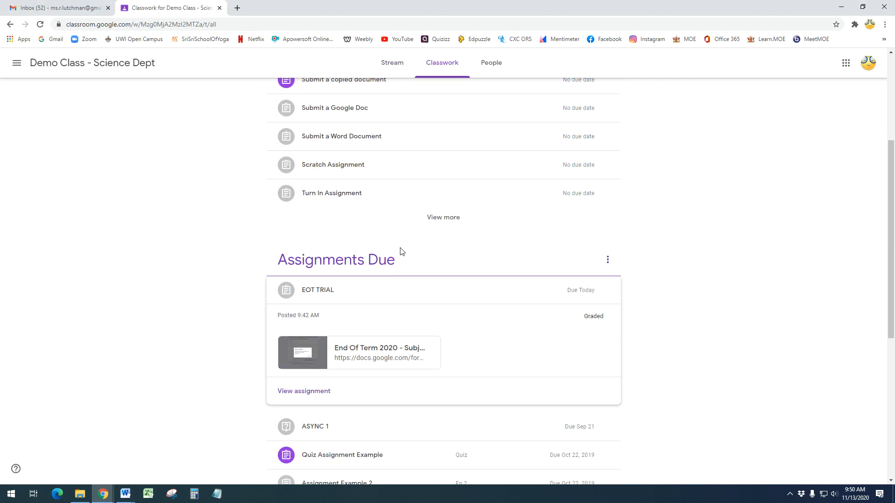
left_click(369, 288)
scroll(392, 307, "up", 4)
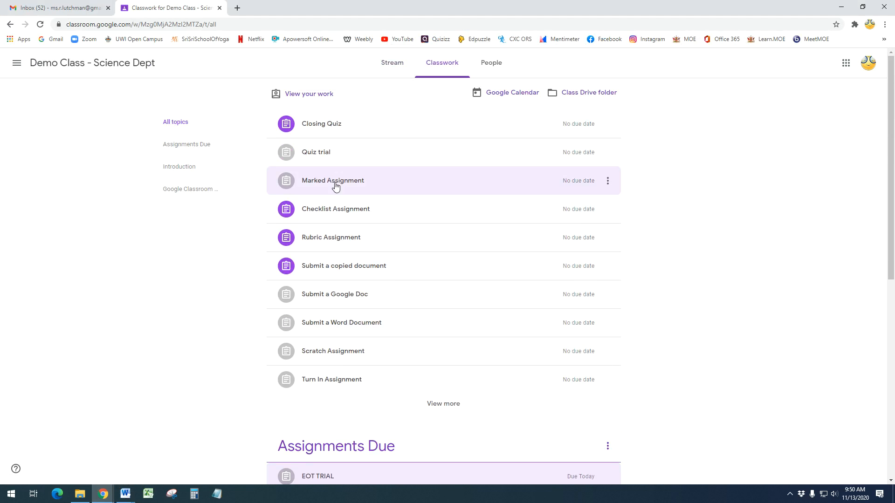
left_click(324, 134)
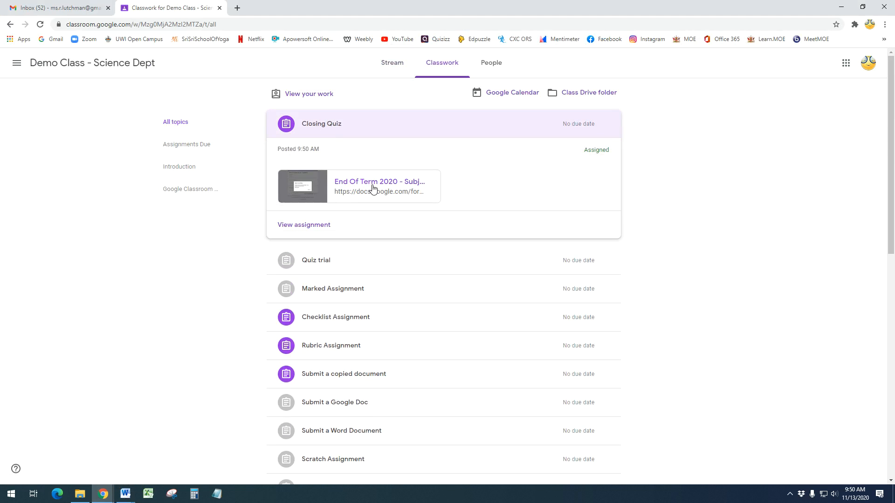
left_click(373, 188)
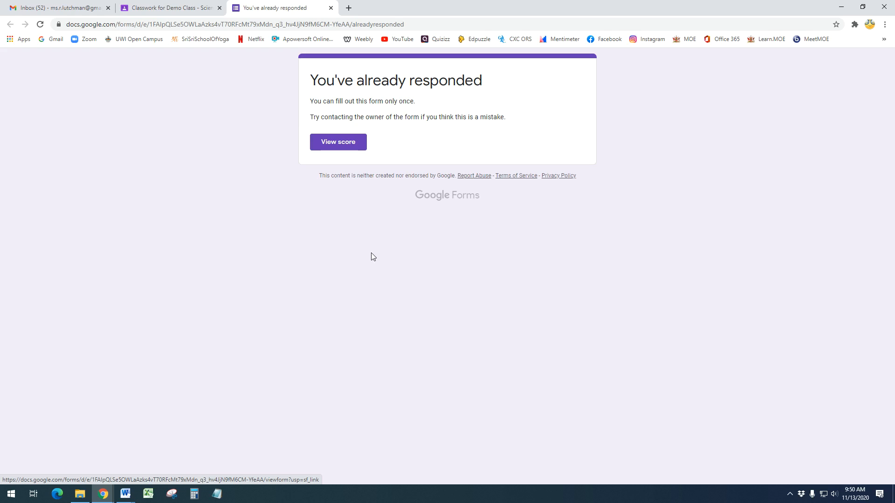
left_click(331, 8)
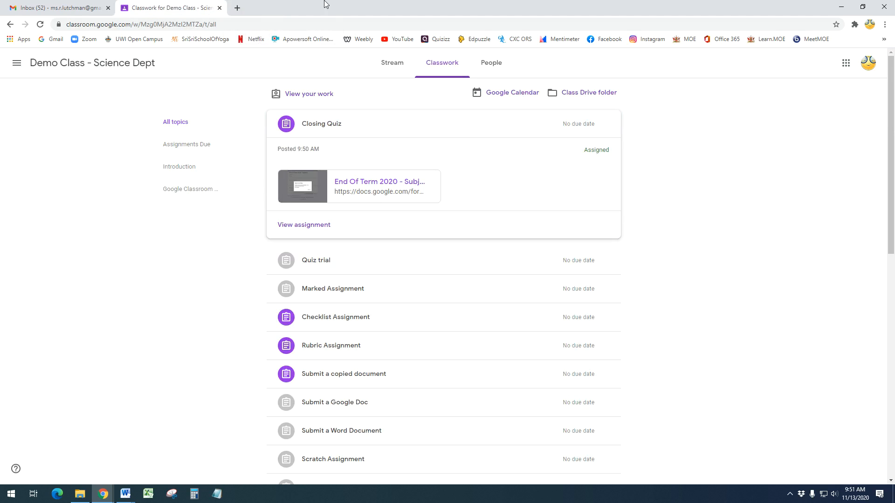
Make a copy of the End Of Term 2020 - Subject form in the EOT 2020 Exams folder
mouse_move(104, 494)
left_click(150, 449)
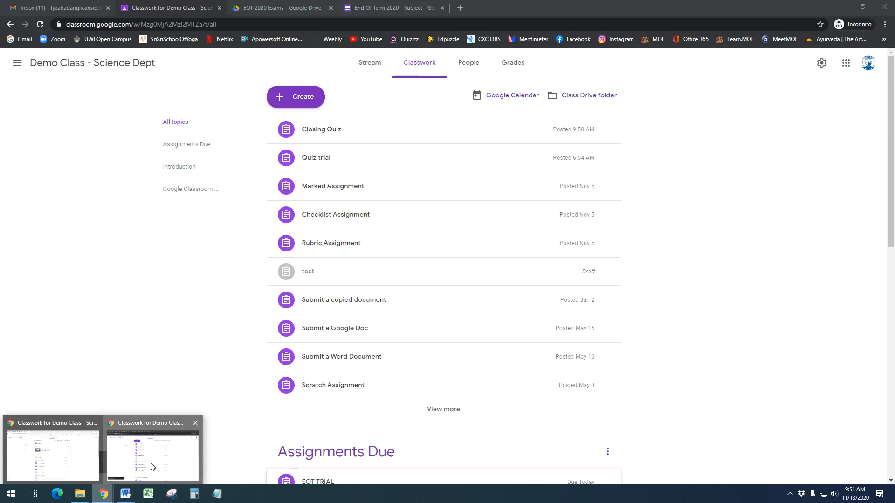
left_click(377, 7)
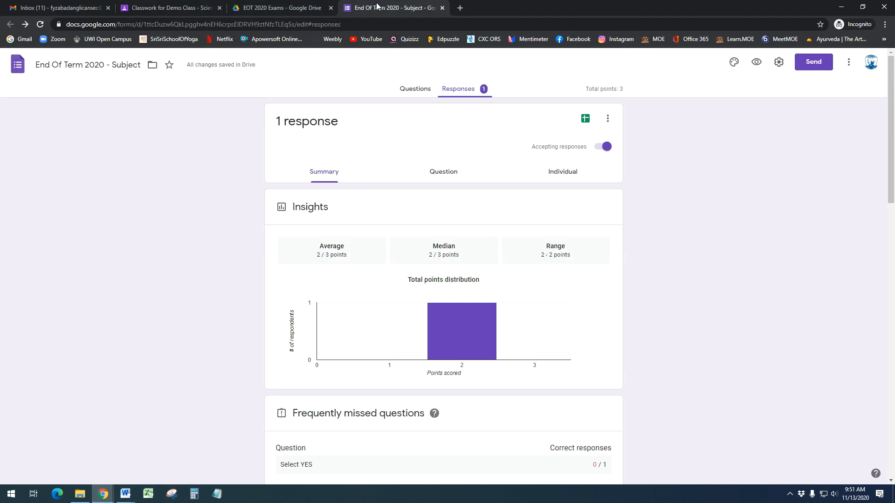
left_click(442, 8)
left_click(210, 328)
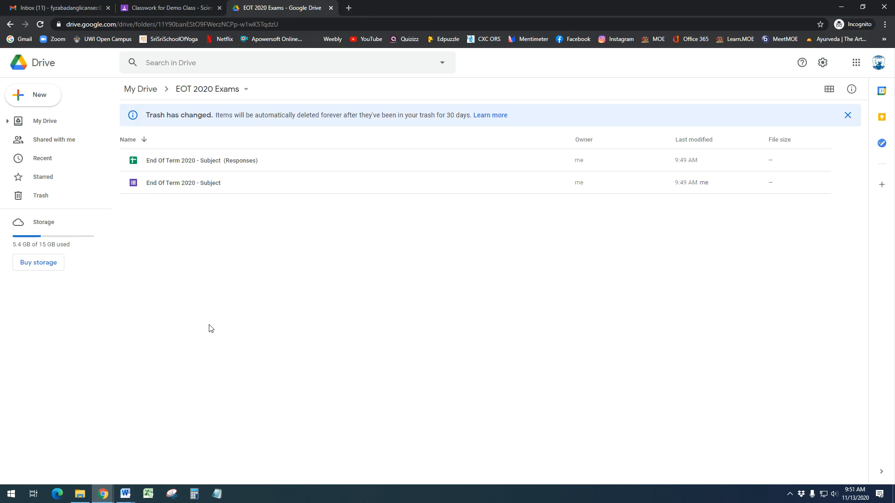
left_click(159, 186)
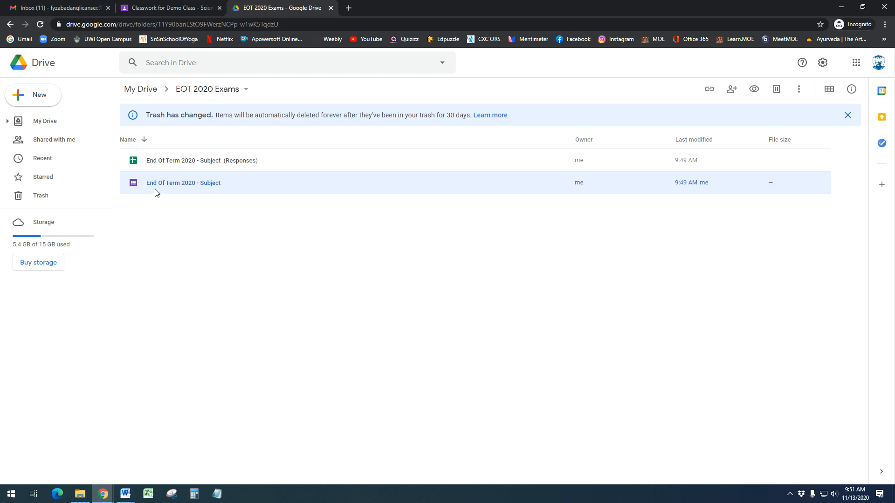
right_click(157, 188)
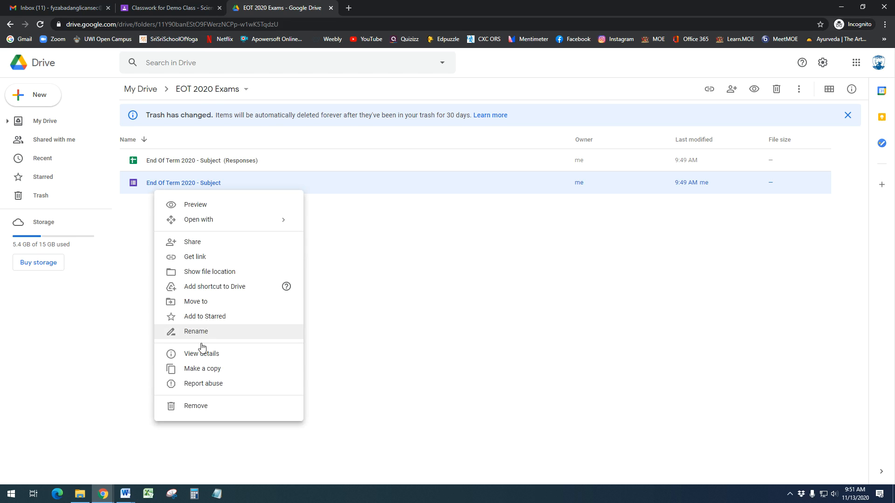
left_click(204, 368)
Open Copy of End Of Term 2020 - Subject, copy its form link, and return to Classwork
right_click(203, 238)
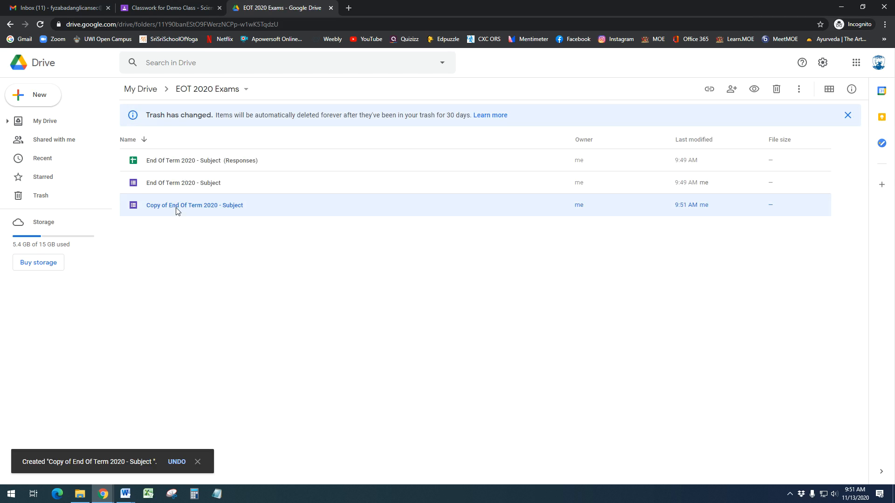
double_click(177, 209)
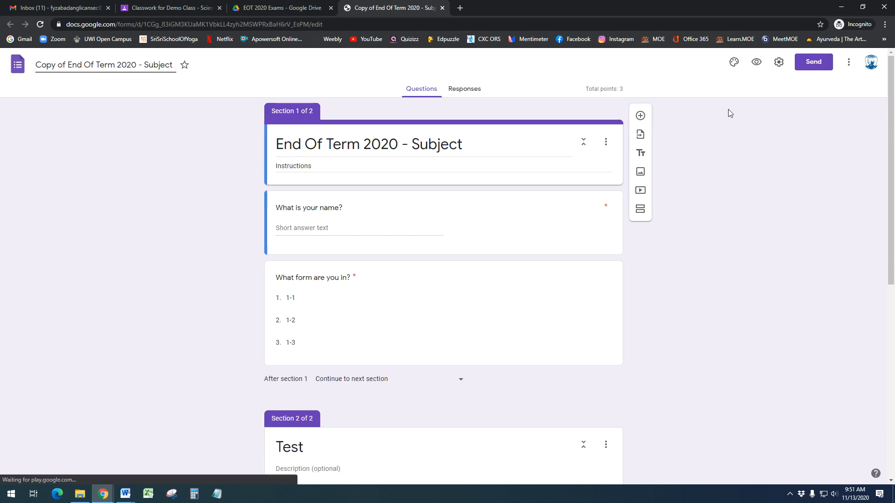
left_click(811, 63)
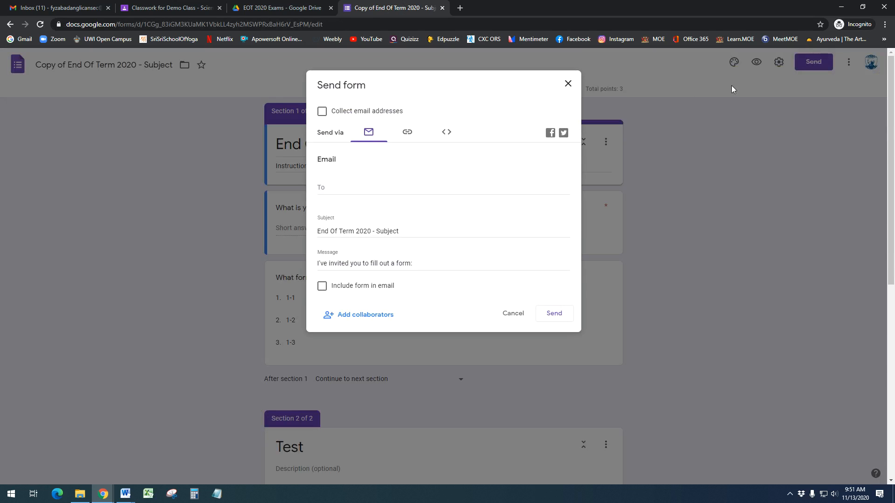
left_click(409, 135)
left_click(554, 206)
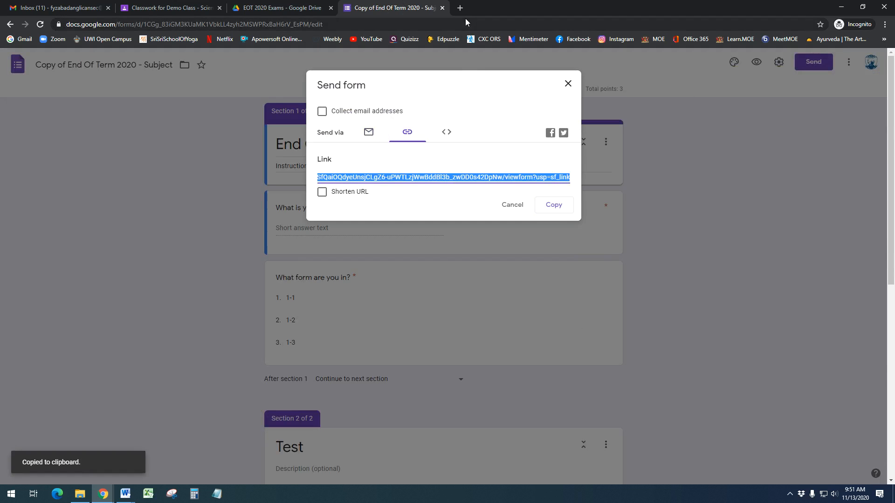
left_click(442, 9)
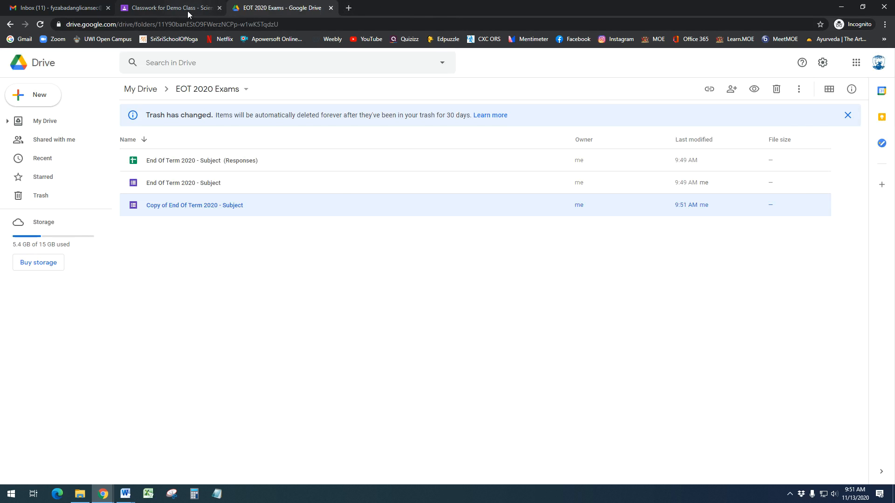
left_click(188, 10)
left_click(367, 134)
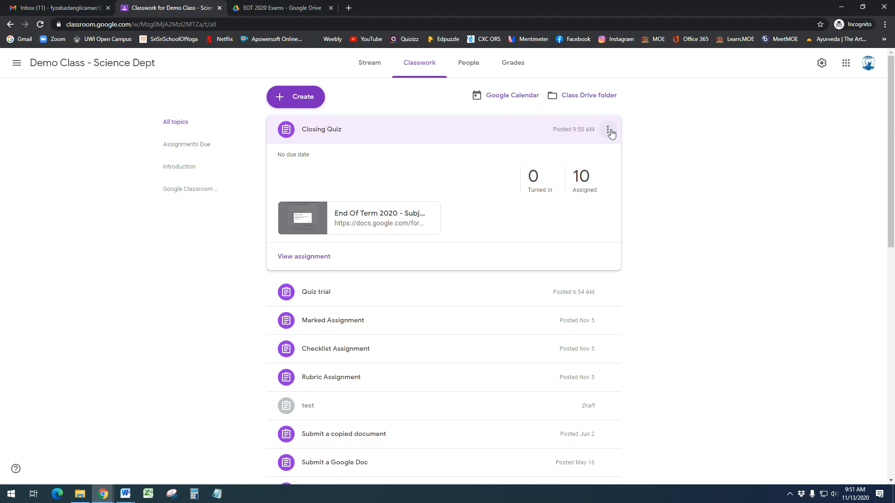
Swap Closing Quiz's old form attachment for the pasted link of the copied form, and save
left_click(609, 131)
left_click(572, 151)
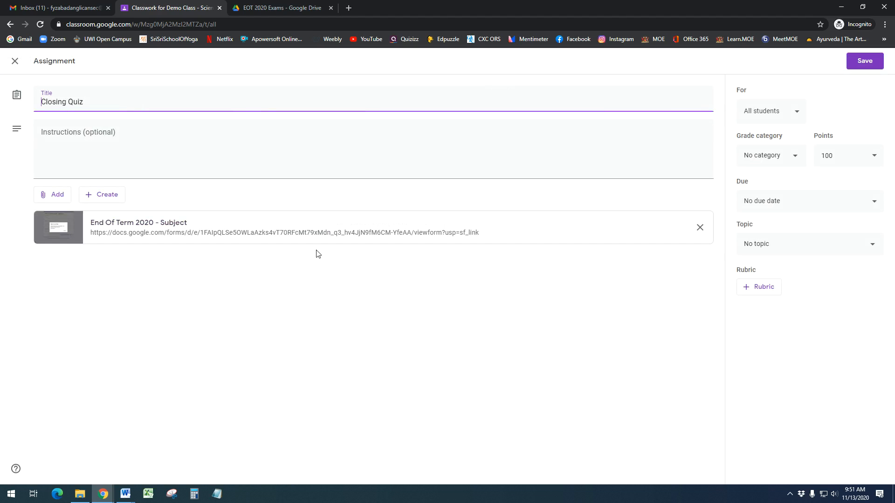
left_click(695, 228)
left_click(49, 198)
left_click(64, 235)
key("ctrl+v")
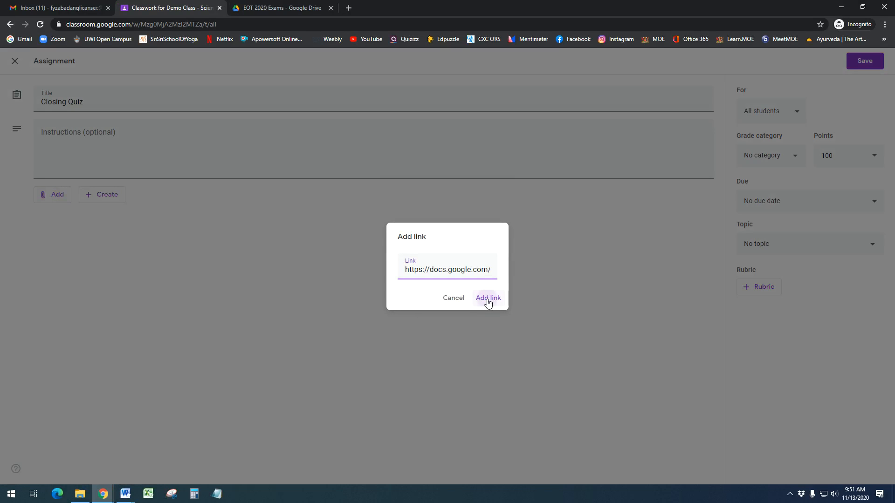
left_click(485, 297)
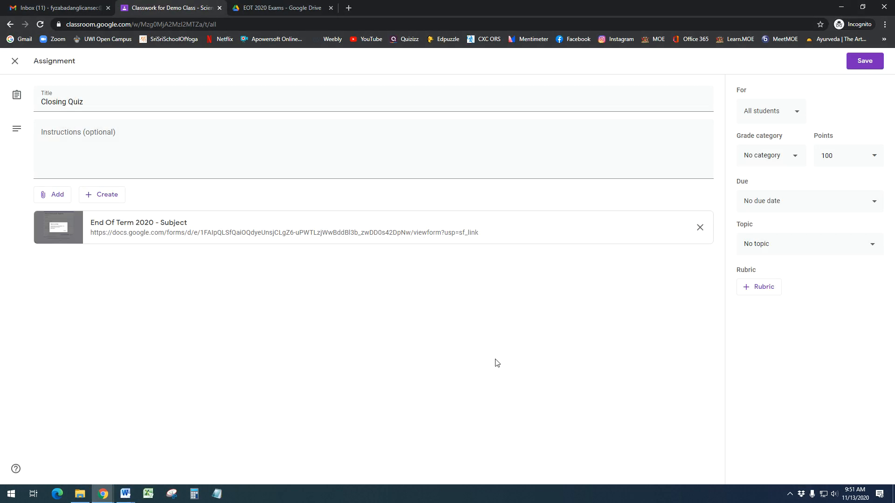
left_click(869, 60)
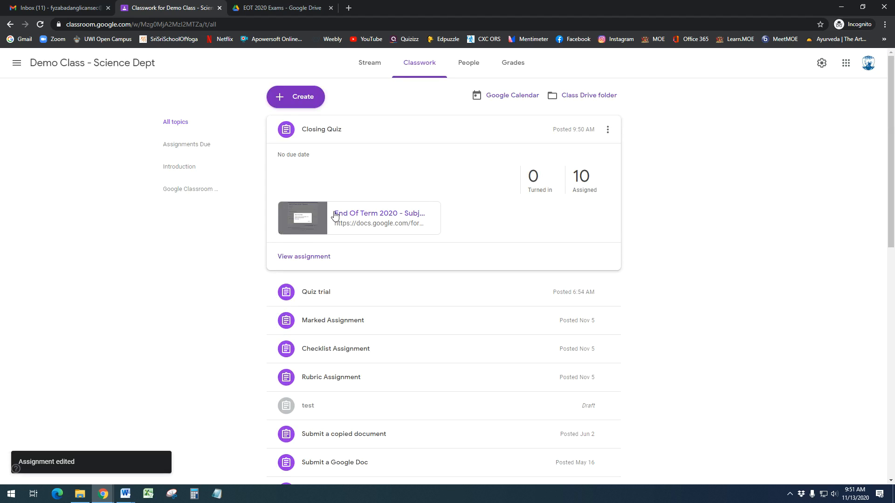
triple_click(536, 292)
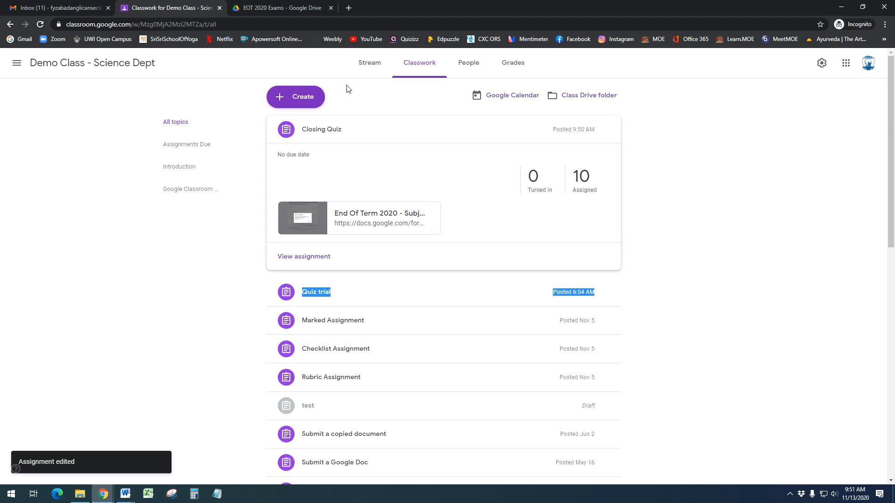
In the student's Classroom window, return to Classwork and reload the page
mouse_move(131, 497)
left_click(252, 461)
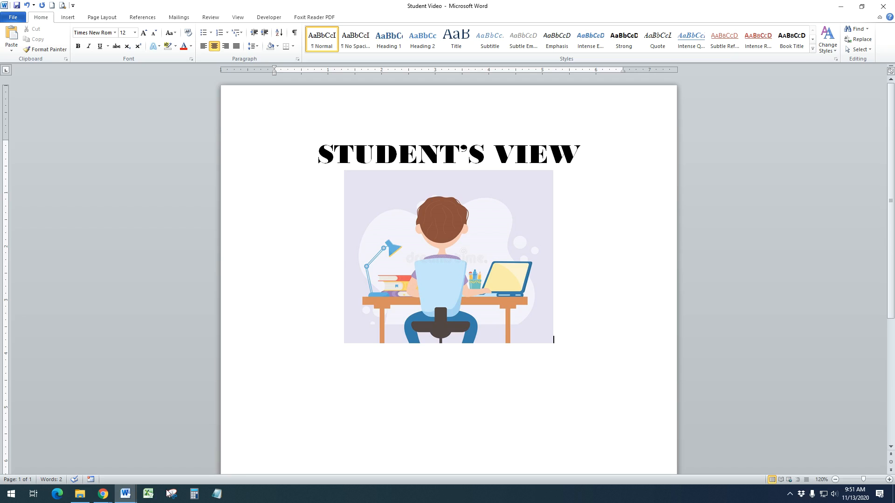
left_click(66, 464)
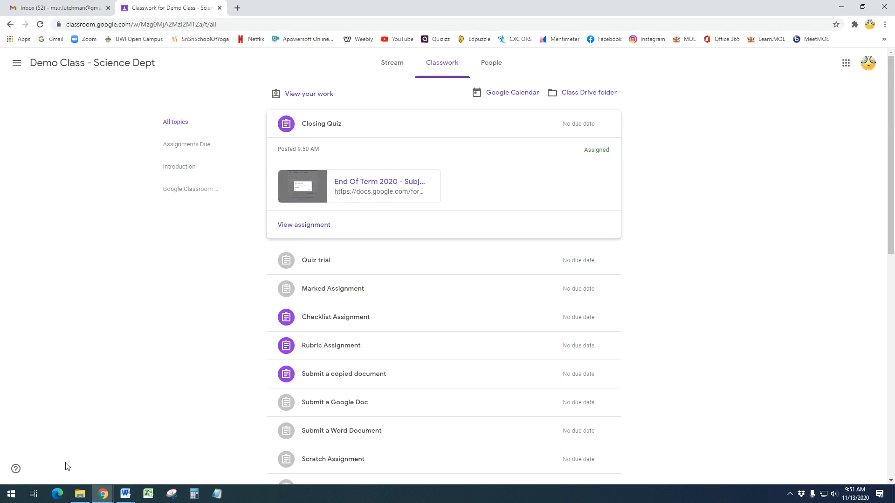
left_click(405, 63)
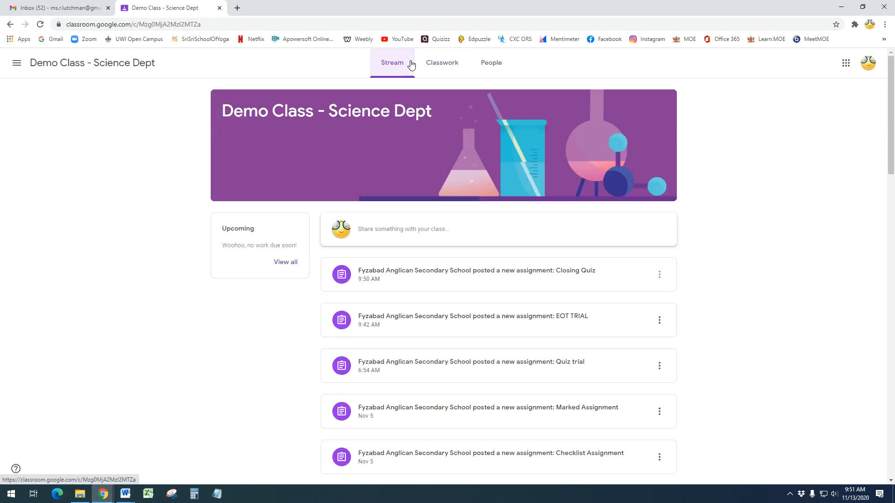
left_click(442, 63)
left_click(336, 123)
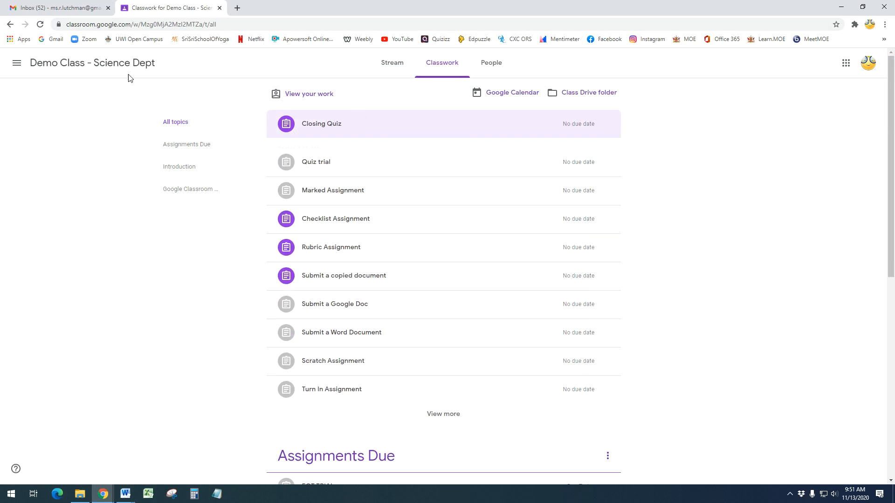
key("F5")
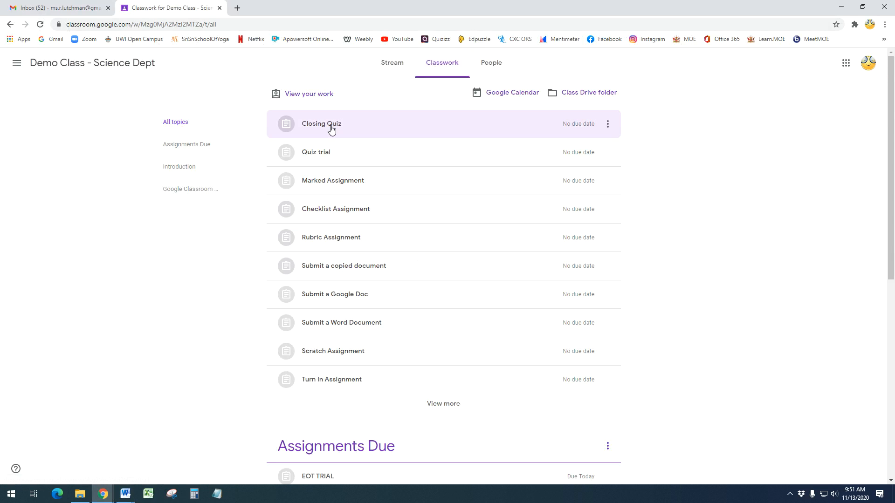
Open Closing Quiz's attached End Of Term 2020 form as the student, then close it
left_click(331, 124)
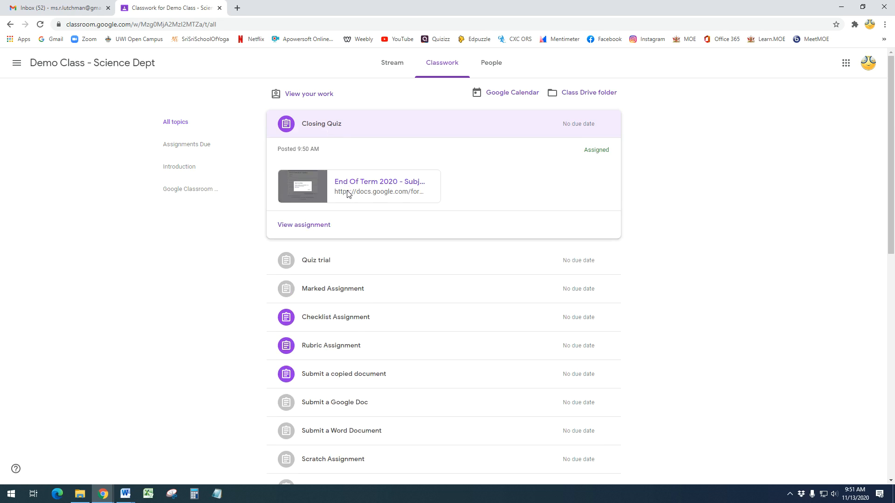
left_click(348, 193)
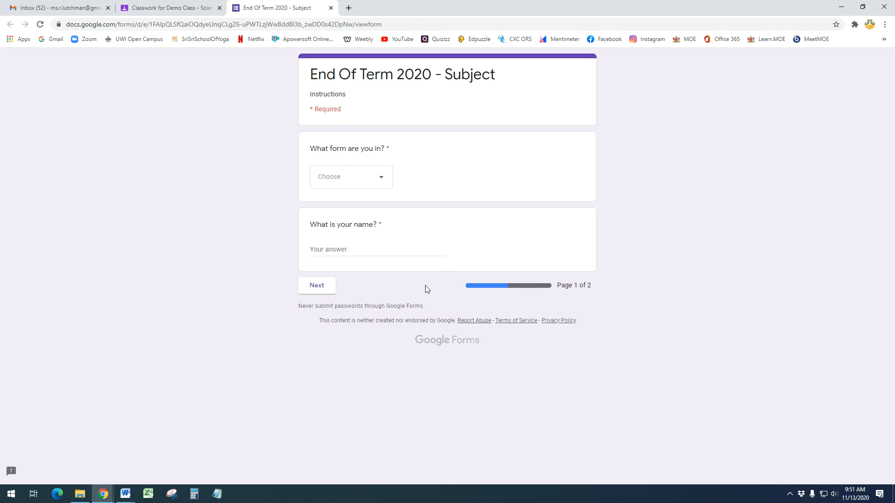
left_click(331, 7)
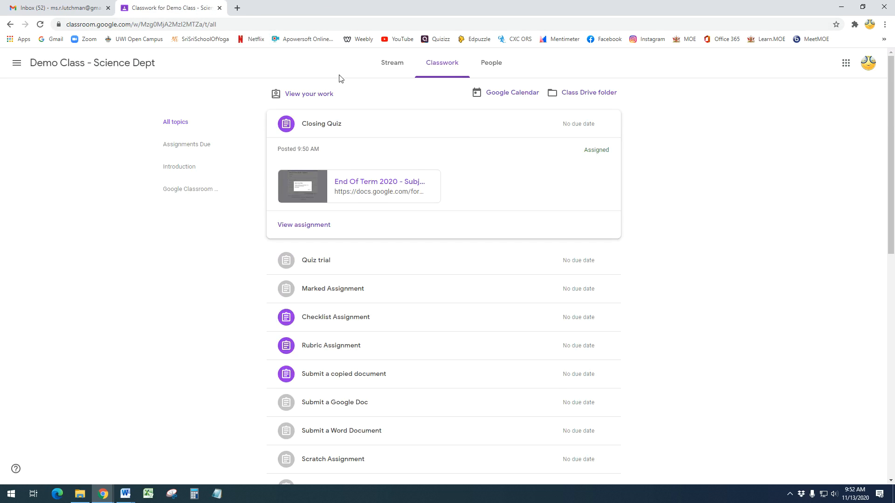
left_click(327, 126)
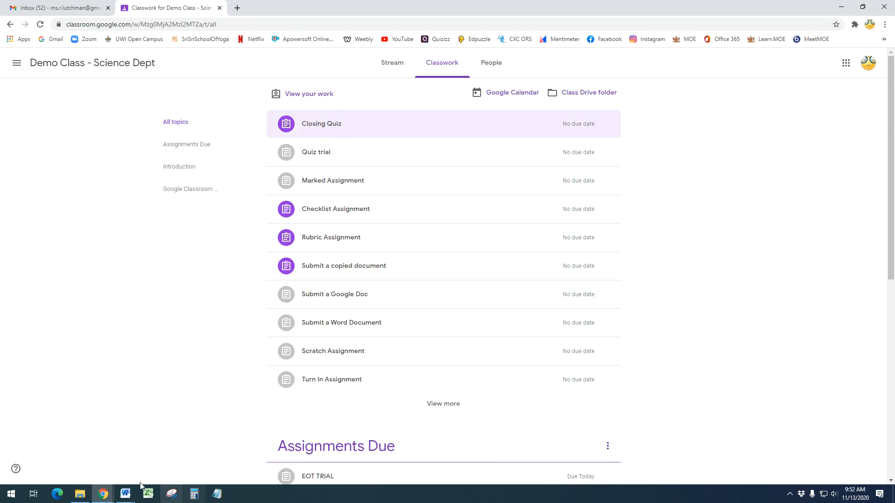
mouse_move(107, 497)
left_click(153, 454)
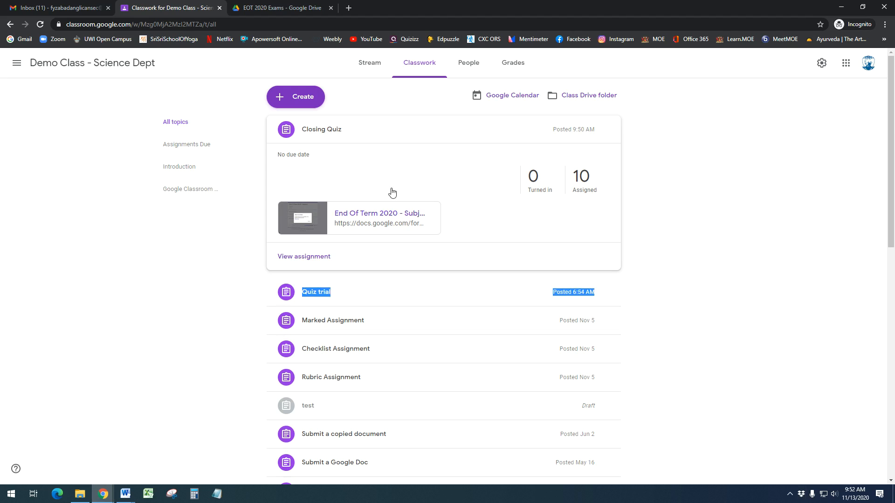
Switch off Accepting responses on Copy of End Of Term 2020 - Subject, then close the form
left_click(284, 8)
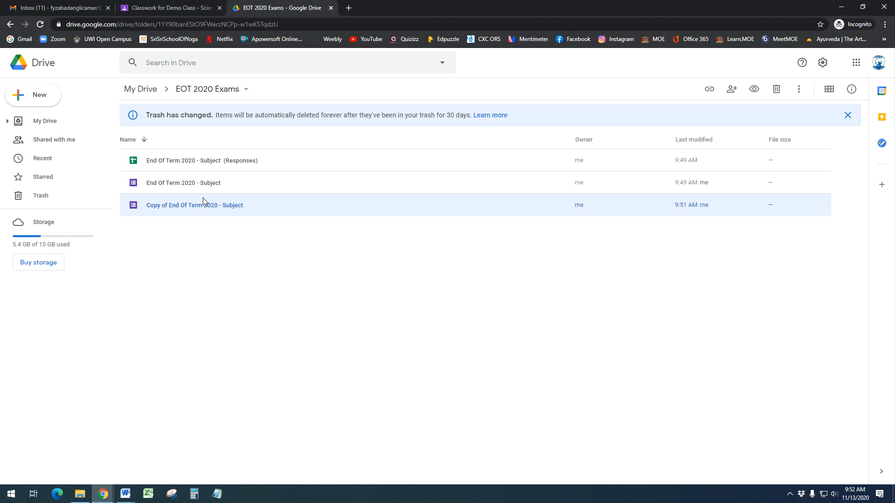
double_click(200, 212)
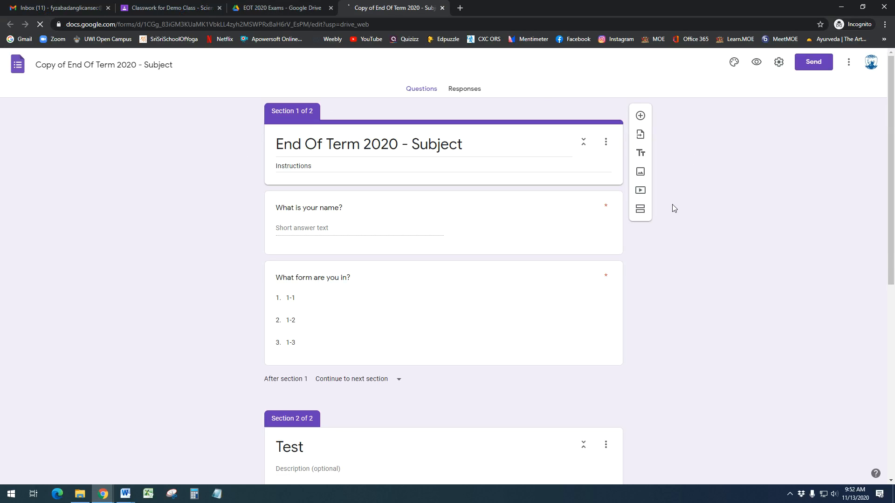
left_click(166, 455)
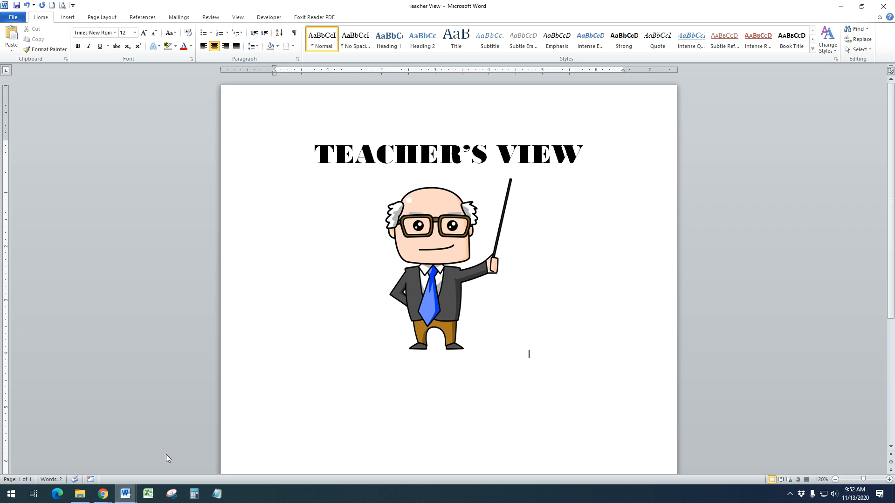
mouse_move(103, 494)
left_click(161, 466)
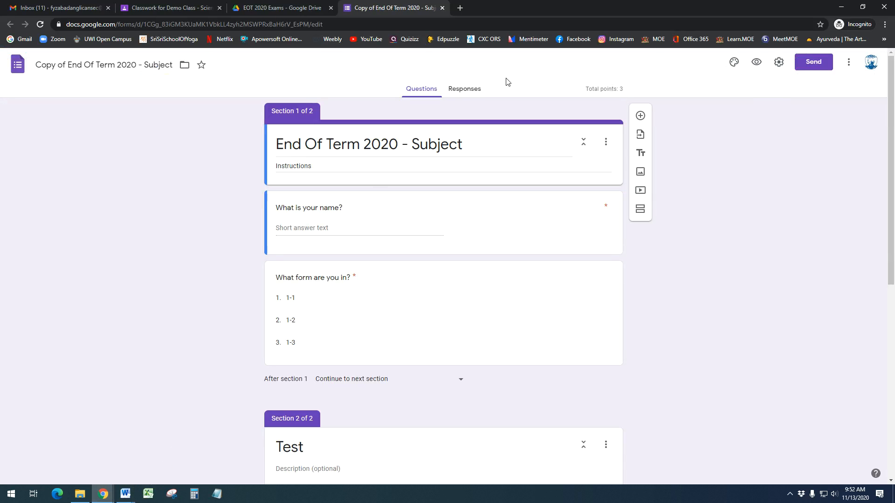
left_click(464, 88)
left_click(605, 149)
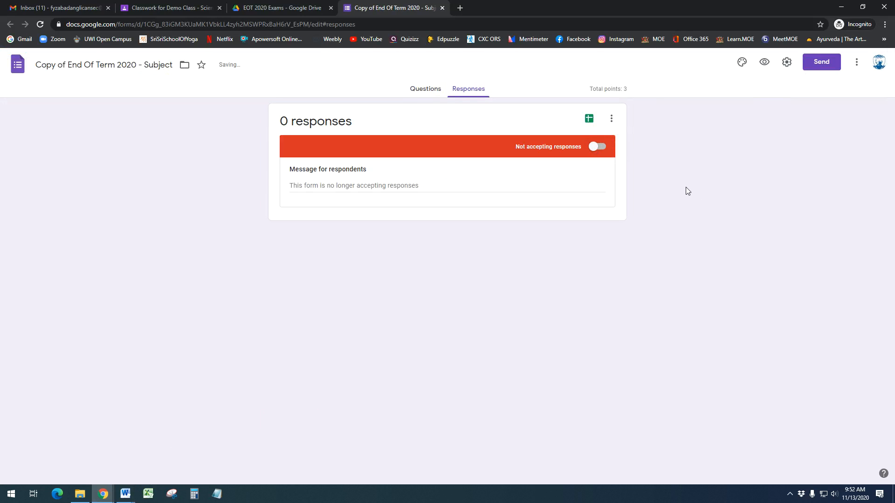
left_click(442, 8)
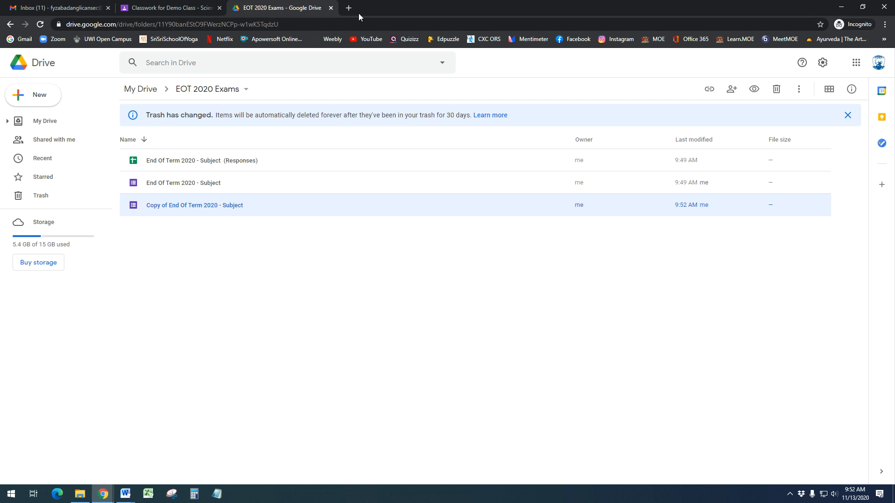
left_click(163, 8)
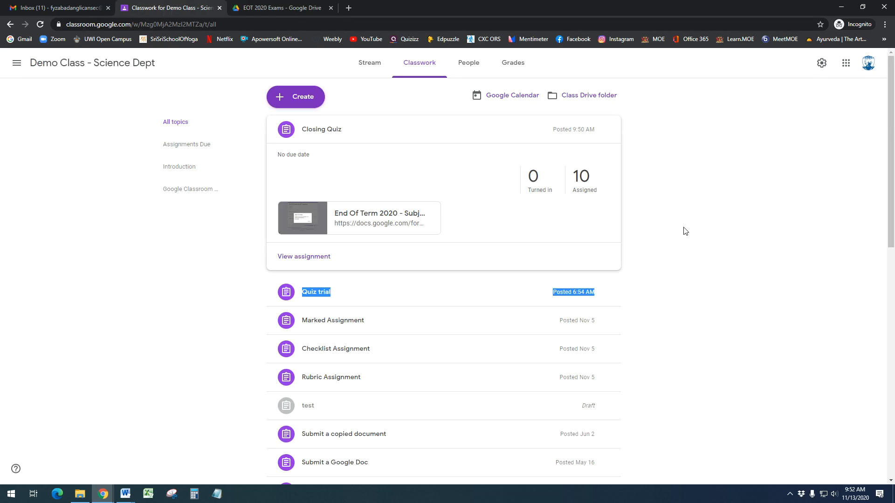
Reload the student's Classwork page and expand the Closing Quiz assignment
left_click(363, 142)
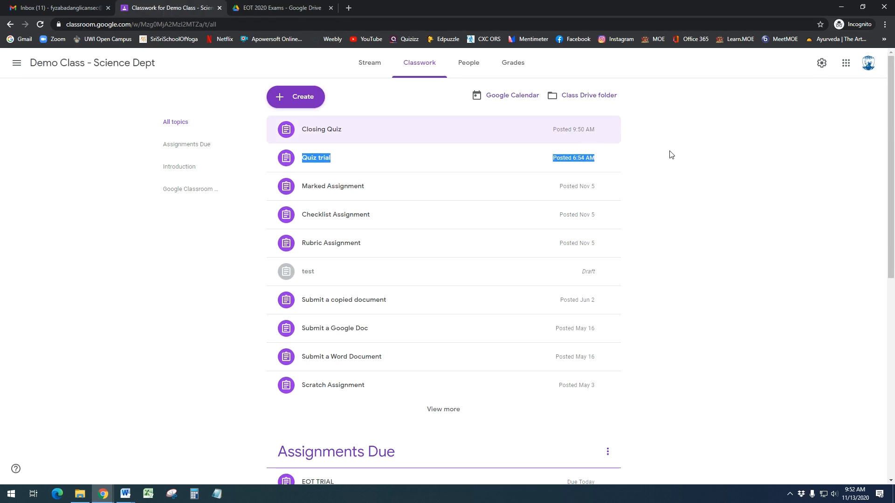
mouse_move(126, 493)
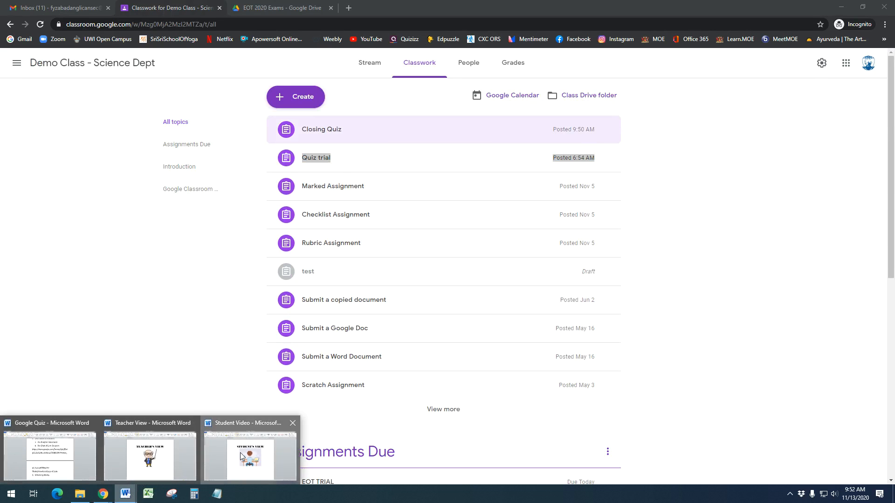
left_click(247, 450)
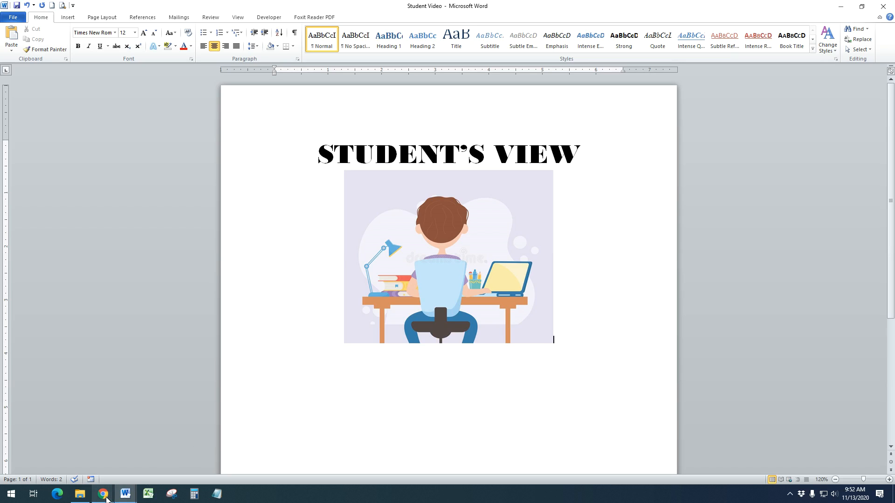
mouse_move(103, 493)
left_click(103, 498)
left_click(64, 465)
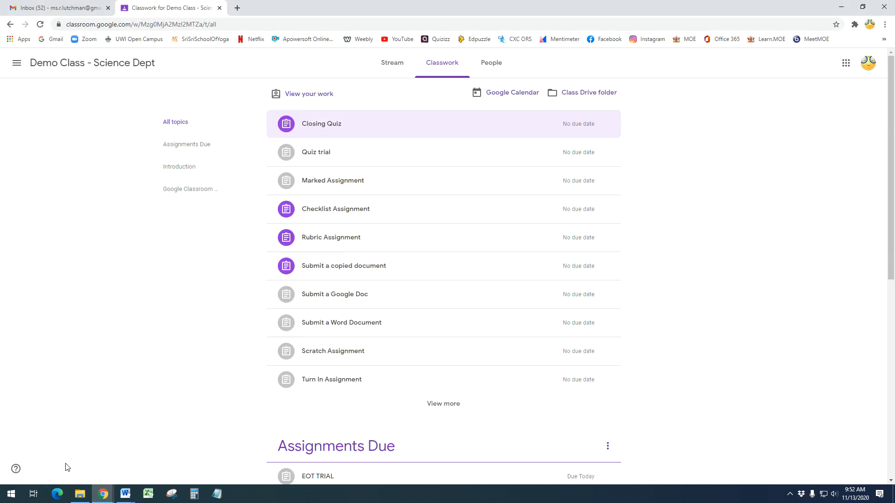
left_click(41, 25)
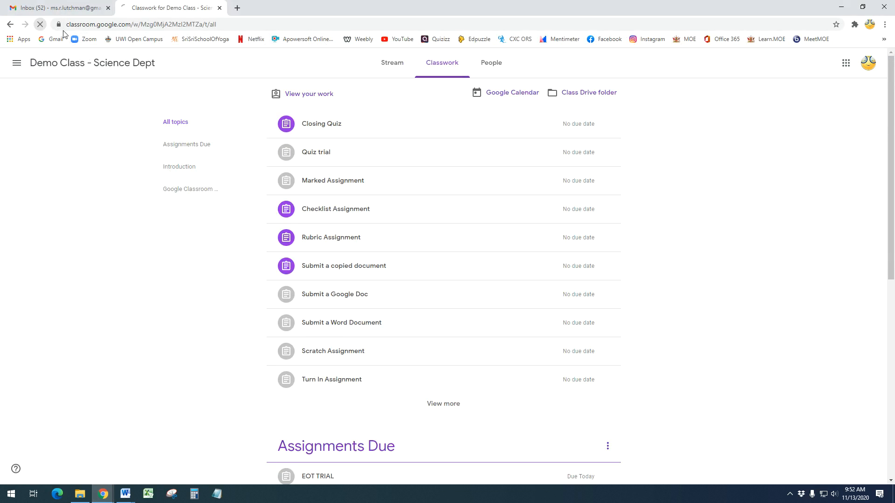
left_click(331, 126)
Open the quiz form as the student, highlight its 'no longer accepting responses' message, then close it
left_click(372, 189)
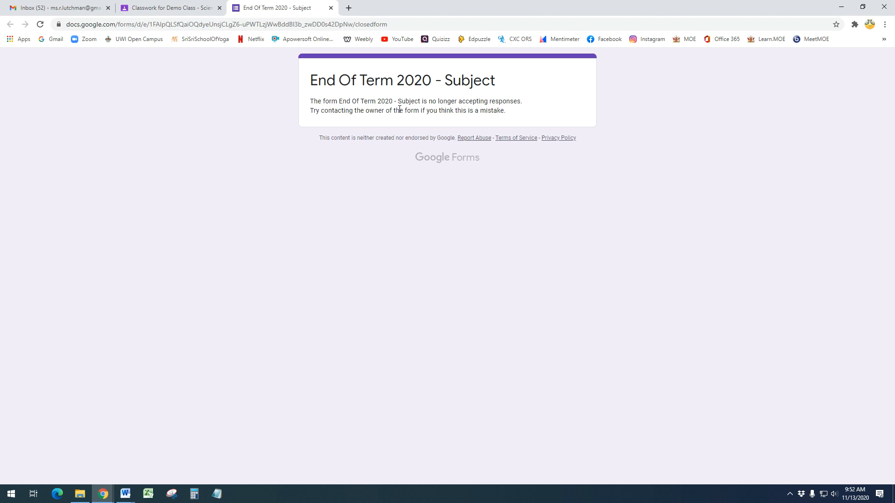
left_click_drag(433, 101, 530, 105)
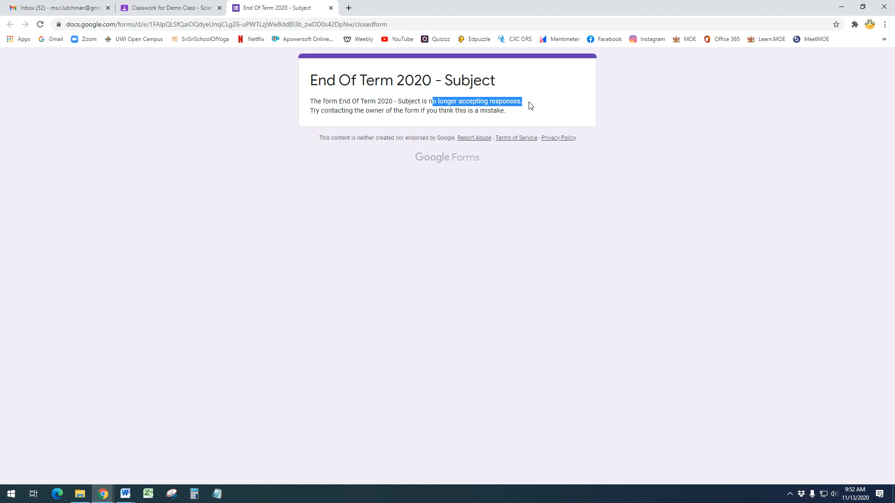
left_click_drag(309, 102, 523, 101)
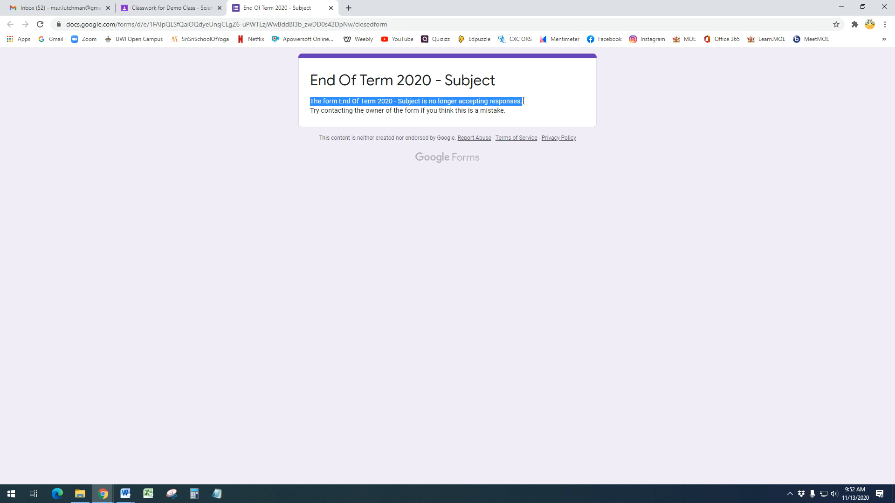
left_click(281, 113)
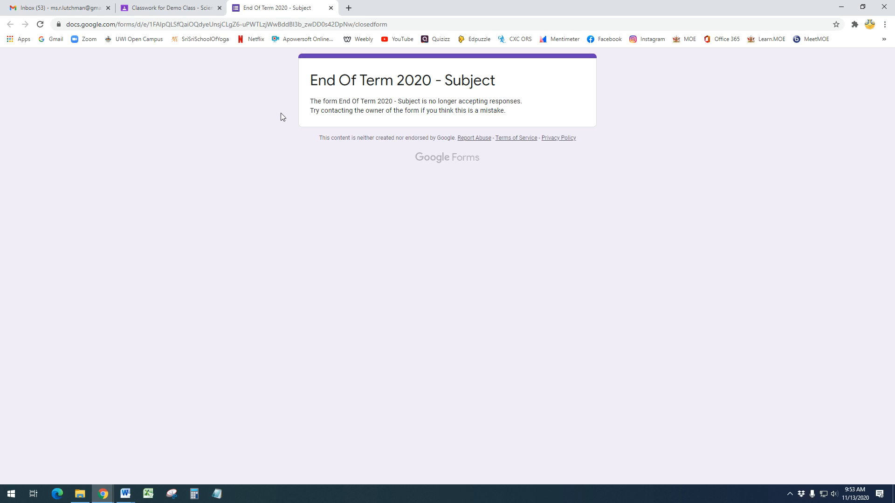
left_click(331, 8)
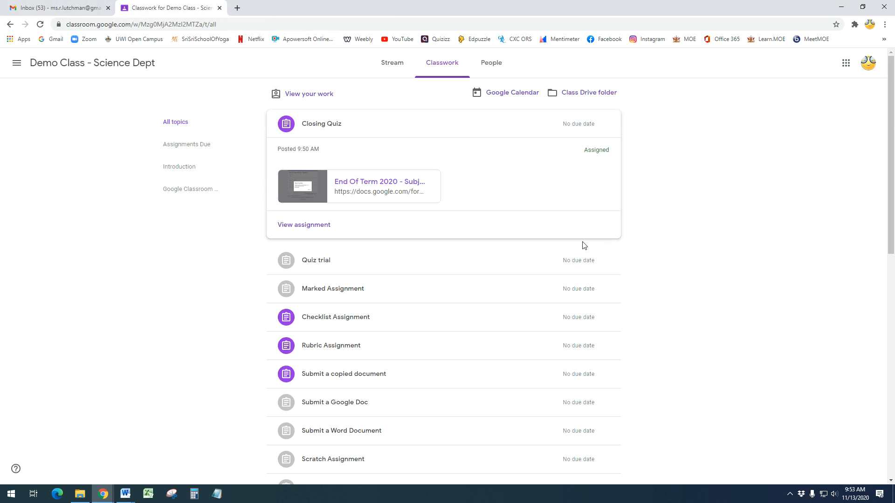
Bring the Google Quiz Word outline forward and highlight item 3, Obtaining Marks
mouse_move(125, 494)
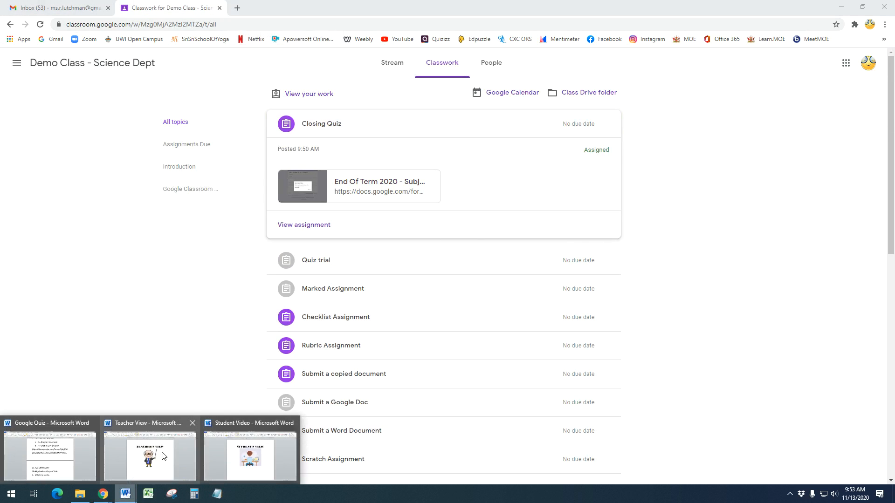
left_click(71, 463)
scroll(381, 185, "up", 5)
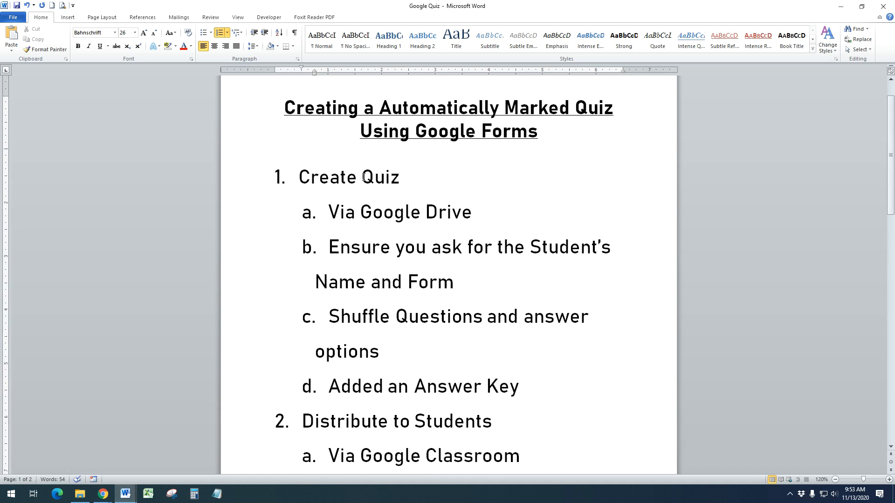
left_click_drag(292, 177, 413, 178)
scroll(404, 250, "down", 2)
left_click_drag(299, 315, 493, 320)
scroll(316, 392, "down", 4)
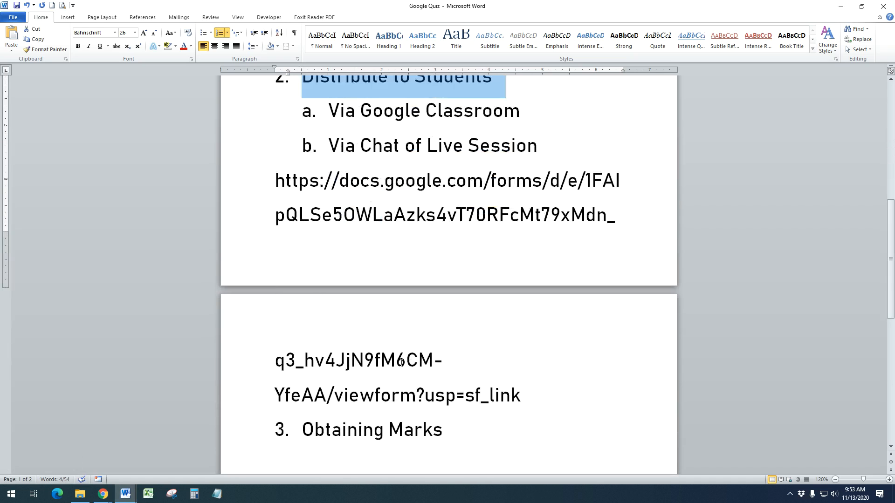
left_click_drag(301, 350, 454, 352)
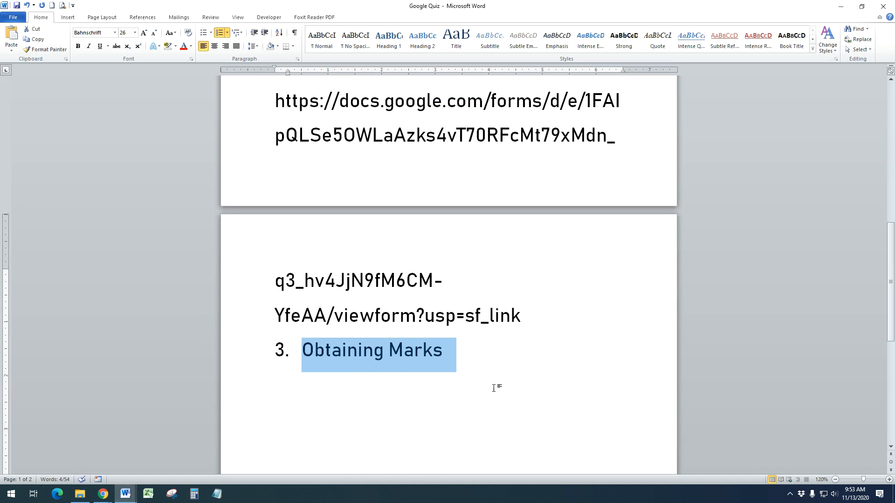
key("Right")
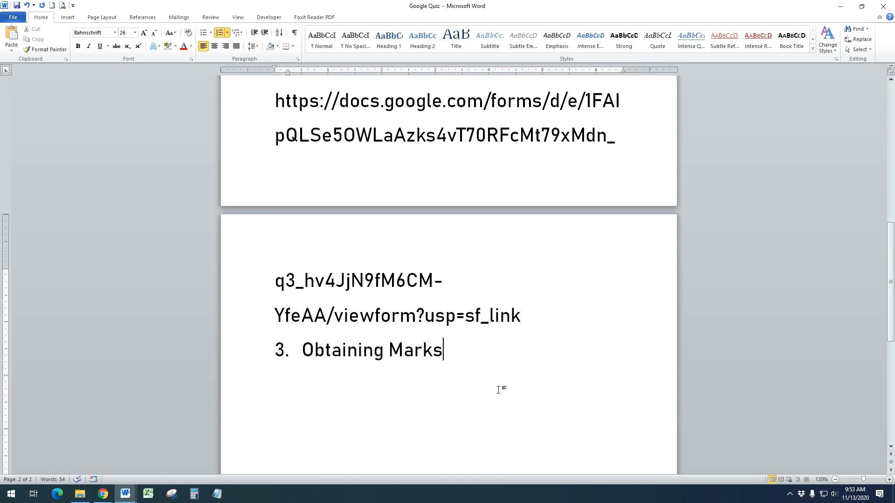